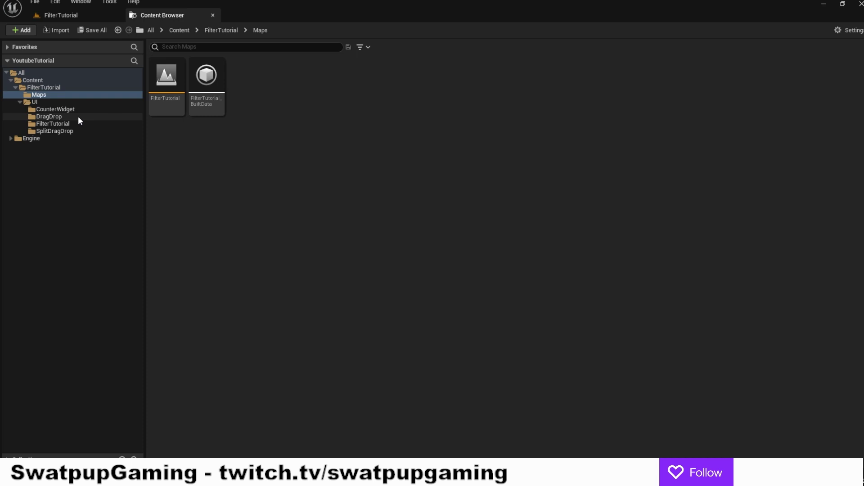
Create a User Widget blueprint named CounterWidget in the UI/CounterWidget folder.
click(82, 109)
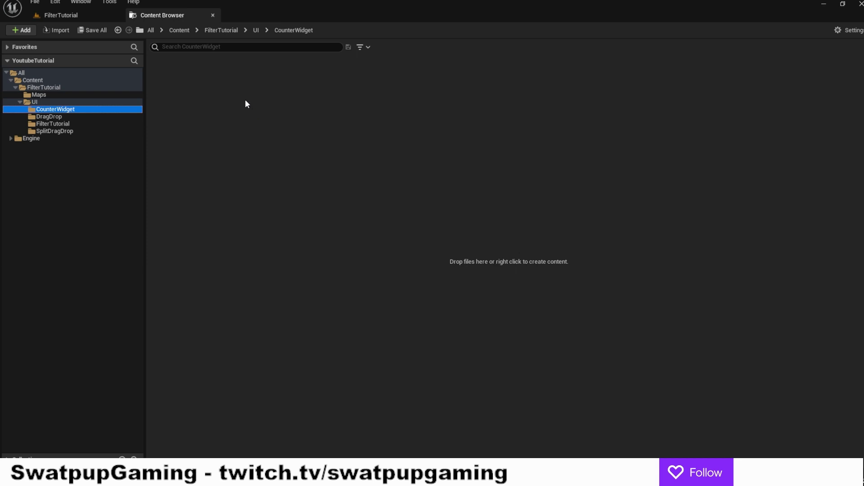
right_click(223, 77)
mouse_move(257, 392)
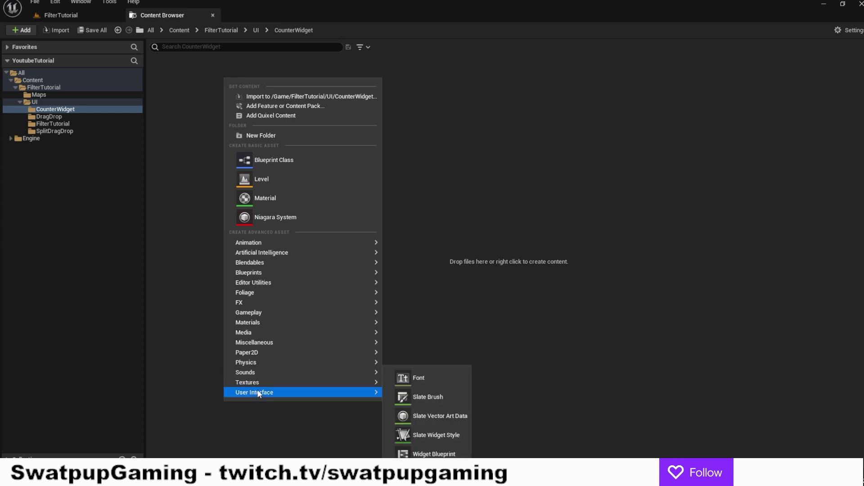
click(412, 451)
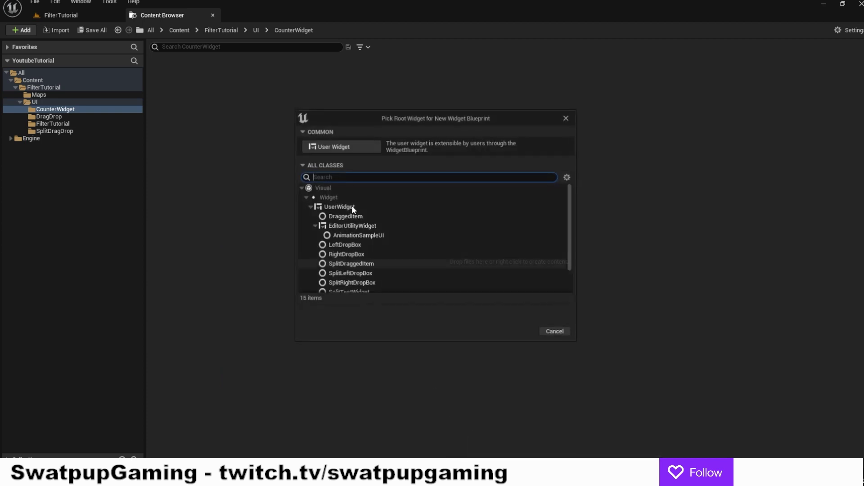
click(337, 147)
text(C)
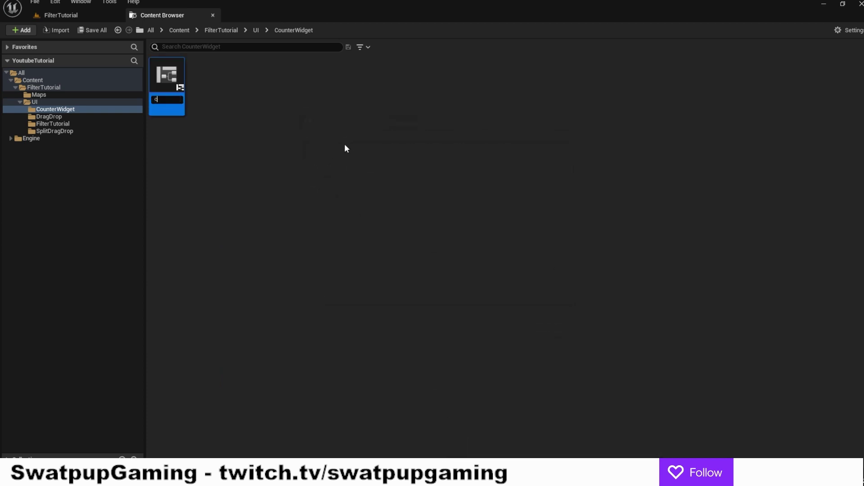
text(ounterWidget)
key(BackSpace)
key(BackSpace)
key(Return)
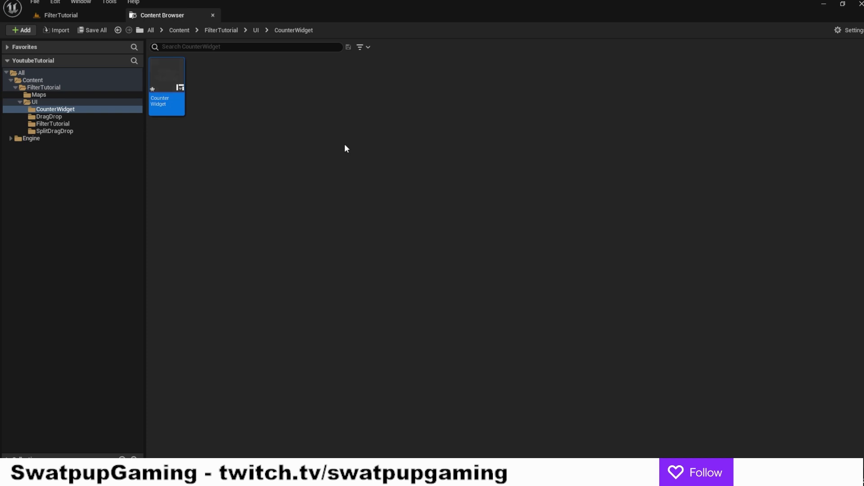
Open the CounterWidget blueprint and add an Overlay as its root widget.
double_click(168, 72)
click(41, 60)
text(overlay)
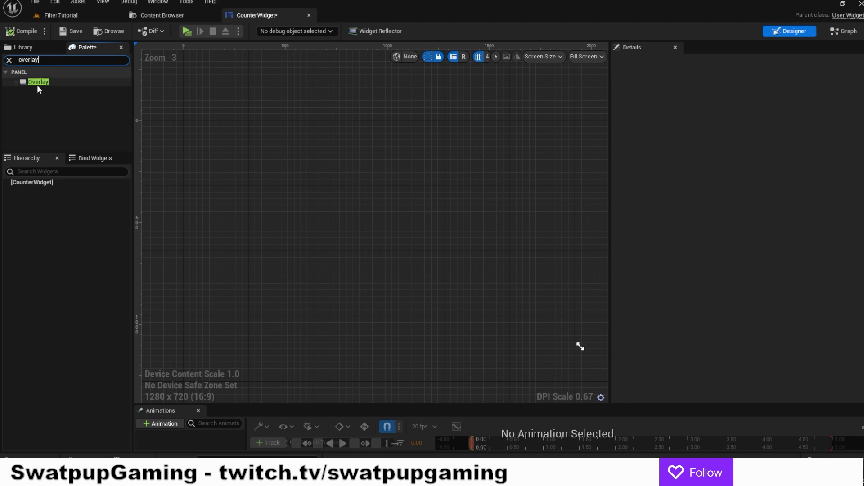
drag(37, 85, 41, 186)
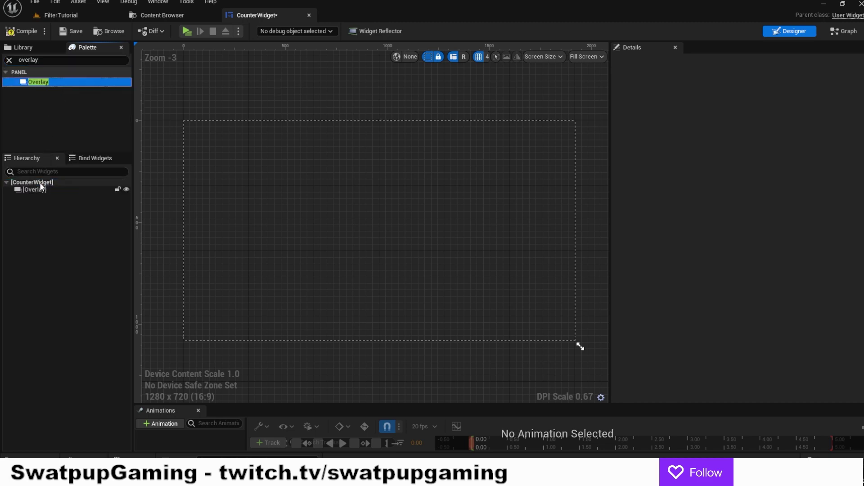
Add a Background Blur widget as a child of the Overlay.
drag(51, 59, 1, 63)
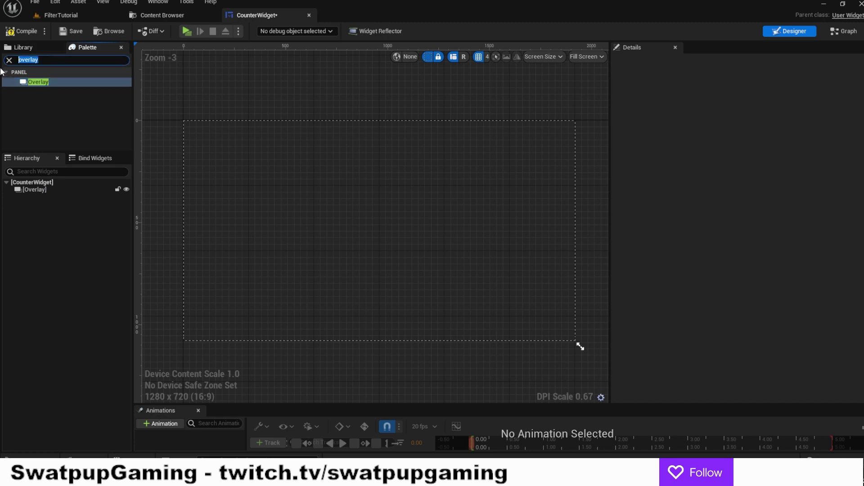
text(backgro)
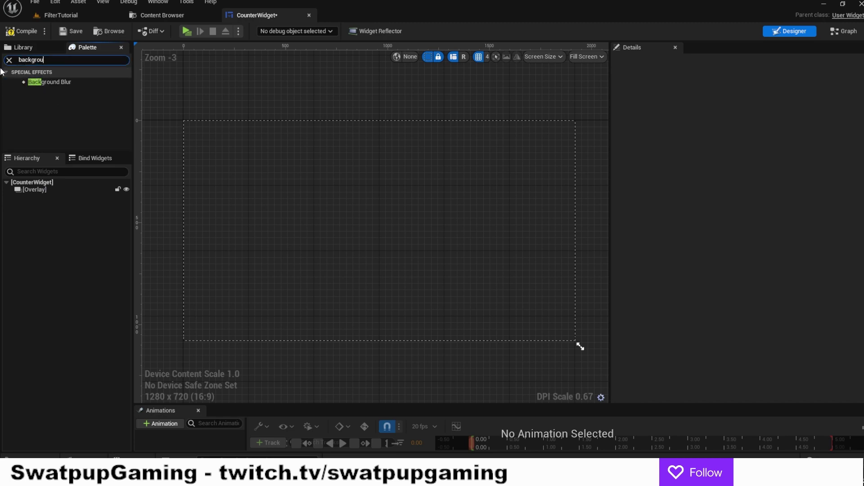
text(u)
drag(56, 80, 47, 193)
Make the Background Blur fill horizontally and vertically with a blur strength of 5.0, and compile and save the widget.
click(67, 198)
click(771, 168)
click(770, 181)
click(737, 269)
key(Return)
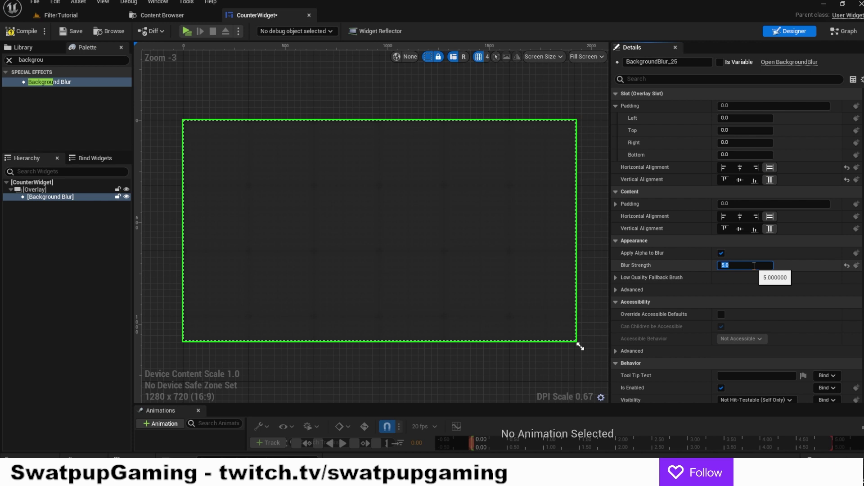
click(25, 35)
click(71, 33)
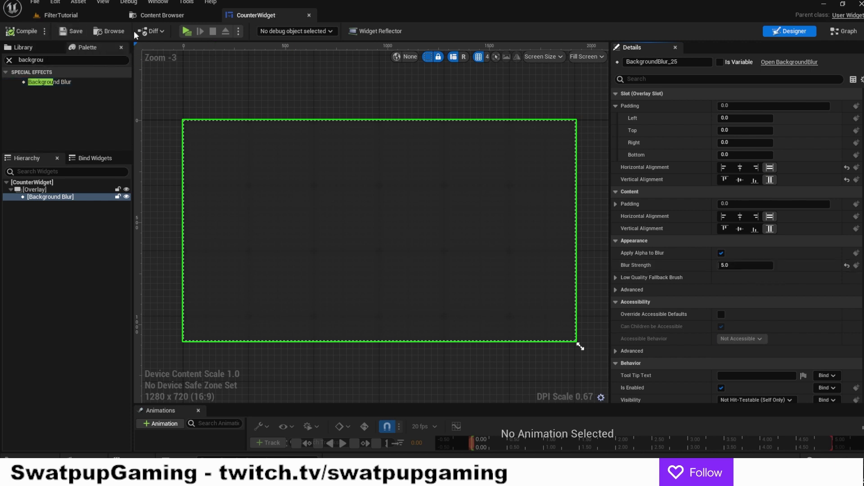
Open the Level Blueprint of the FilterTutorial level.
click(59, 14)
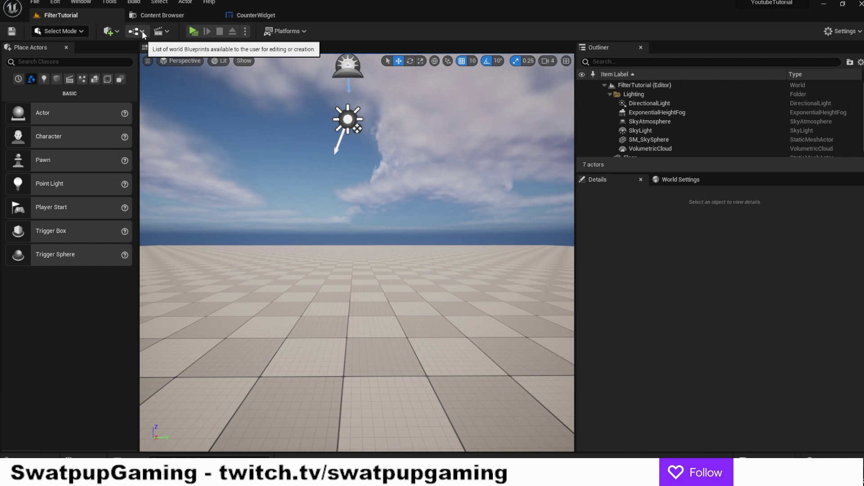
click(142, 30)
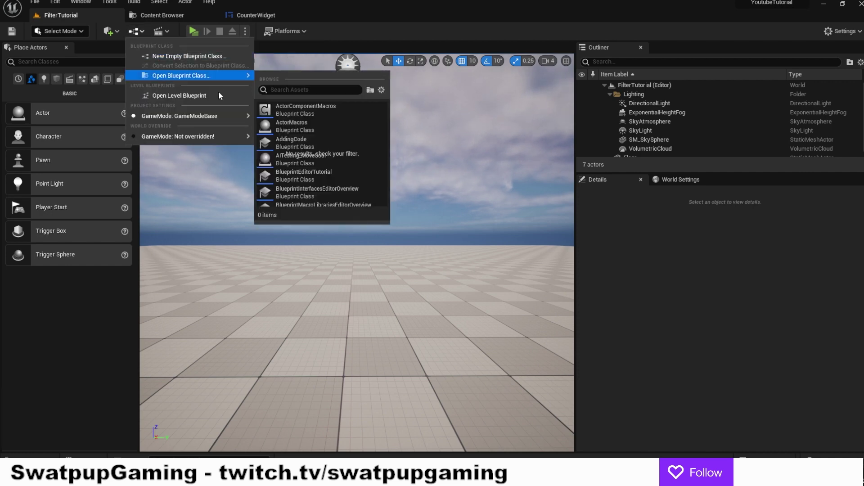
click(194, 97)
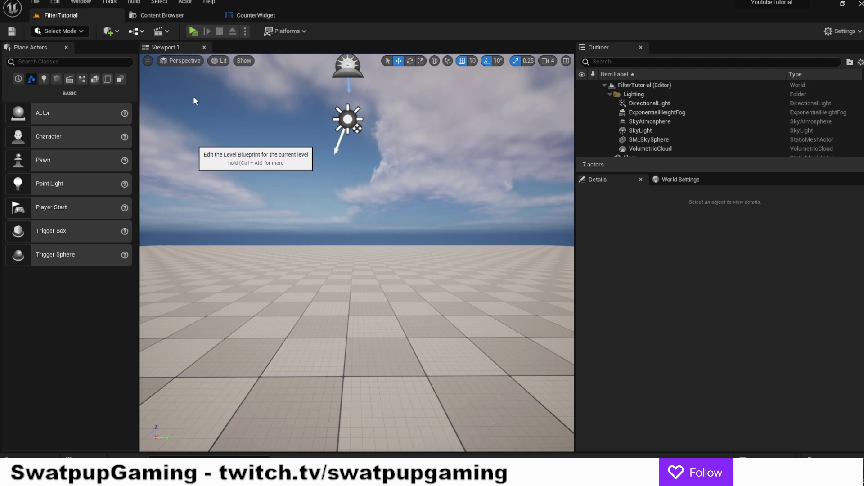
Add a Create Widget node executed from Event BeginPlay and set its class to CounterWidget.
right_drag(393, 225, 491, 182)
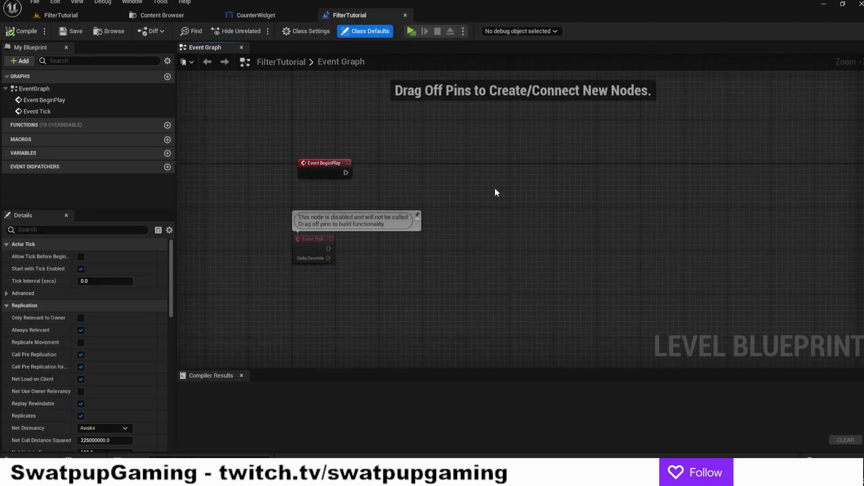
scroll(495, 188, up, 2)
right_drag(420, 188, 432, 227)
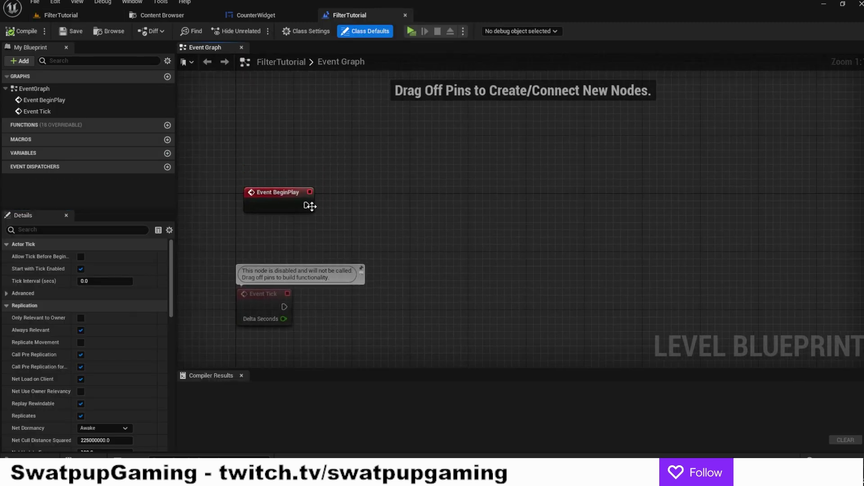
drag(309, 206, 435, 197)
text(create widget)
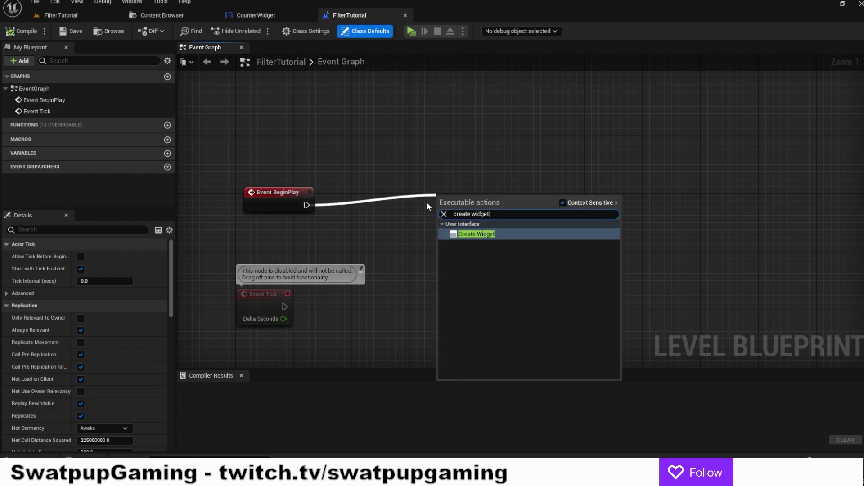
click(472, 234)
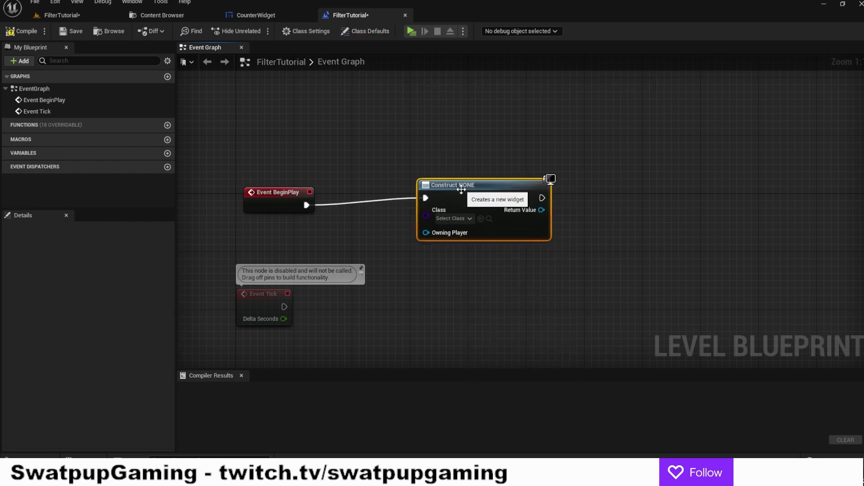
click(459, 218)
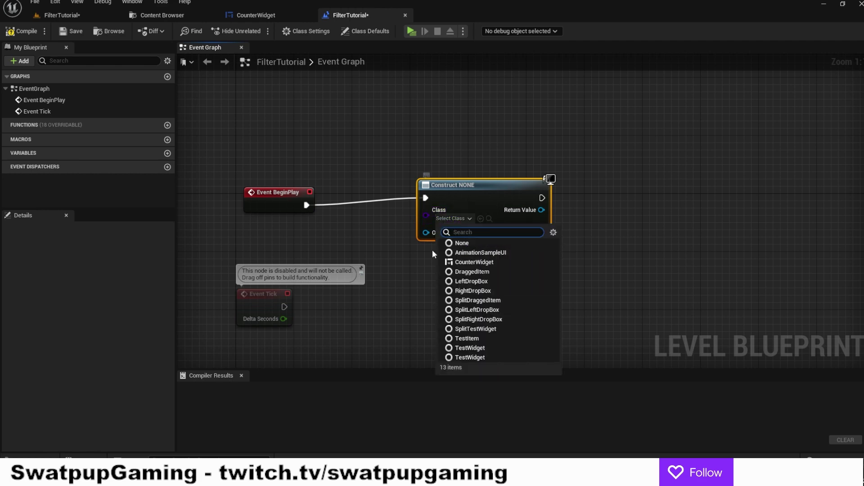
click(474, 261)
Add an Add to Viewport node after the Create Widget node, connect the created widget to its Target, and align it.
drag(467, 213, 517, 217)
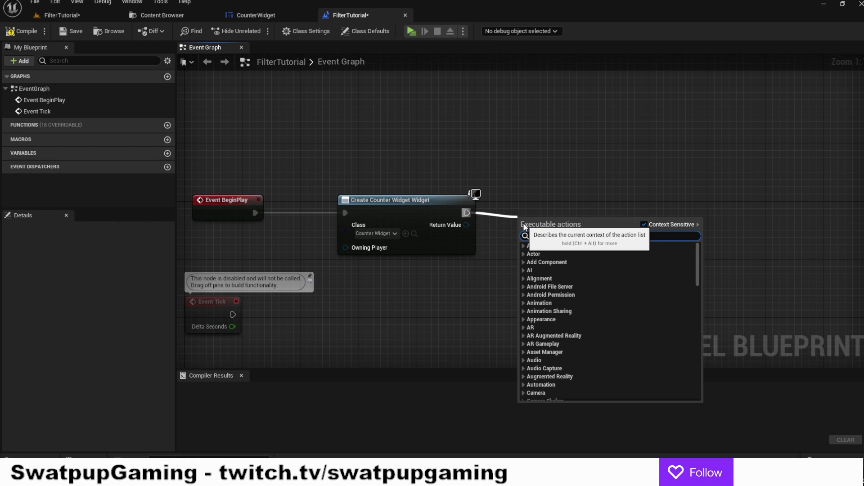
text(add view)
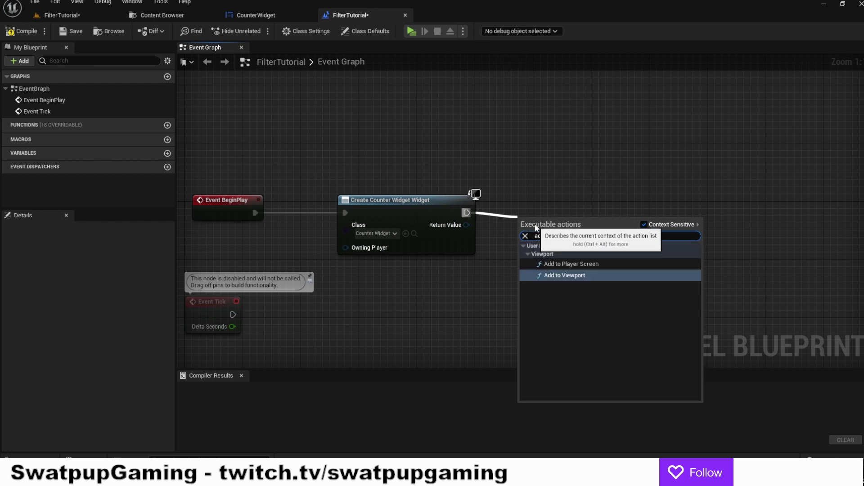
click(581, 276)
drag(548, 203, 555, 202)
drag(466, 225, 526, 233)
right_drag(619, 258, 461, 278)
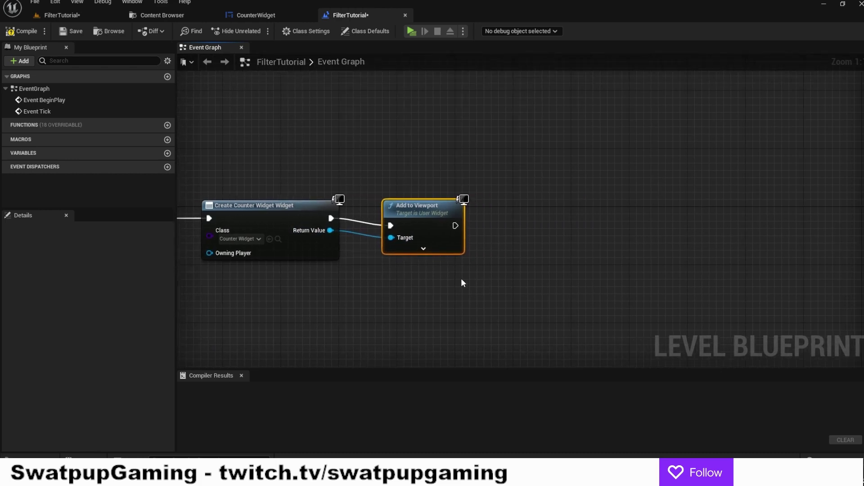
drag(430, 209, 422, 202)
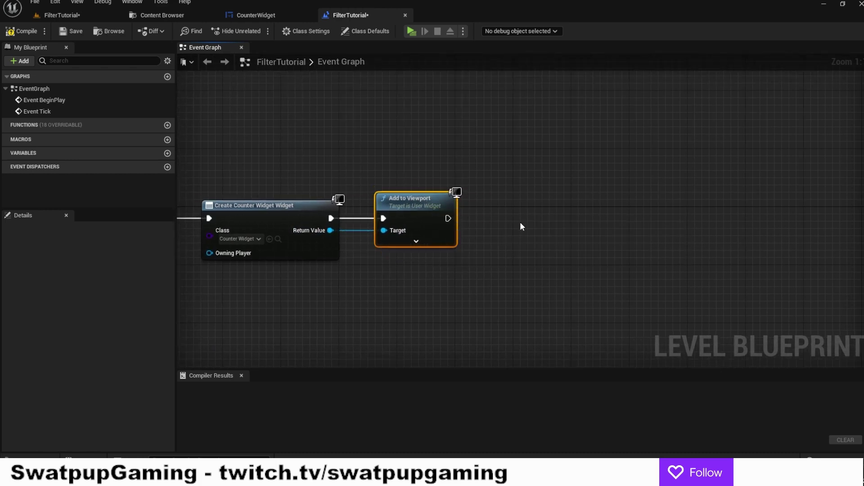
Add a Get Player Controller node near the Add to Viewport node.
right_drag(521, 226, 465, 222)
right_click(427, 160)
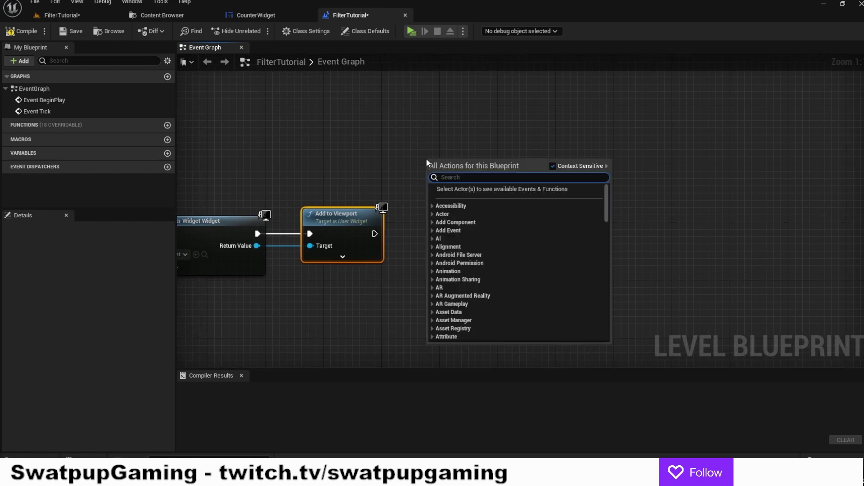
text(get player cont)
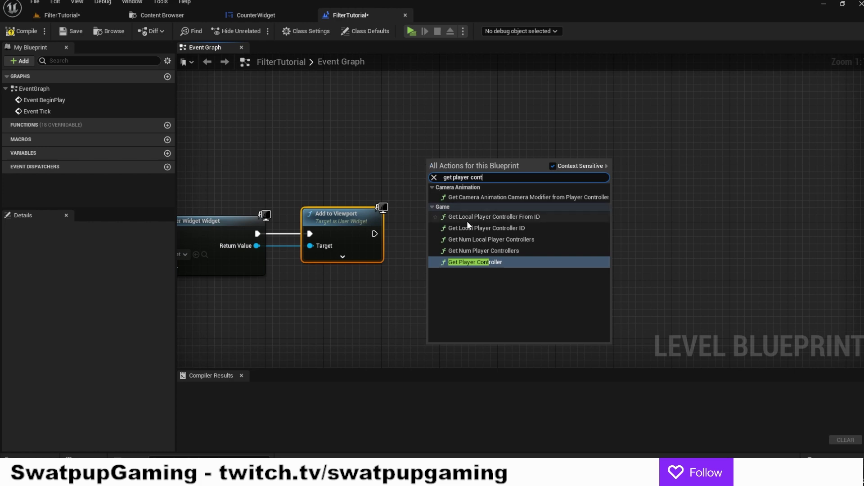
click(493, 261)
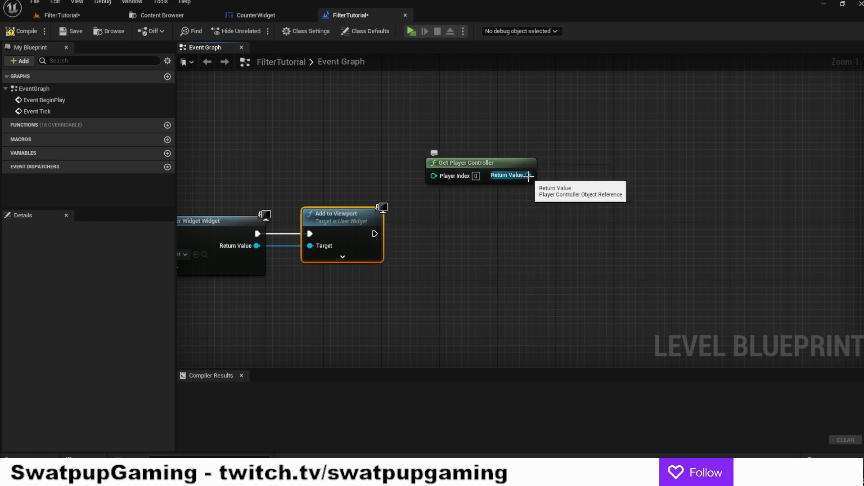
Chain an enabled Set Show Mouse Cursor node for the player controller after Add to Viewport, and compile and save the level blueprint.
drag(528, 176, 492, 232)
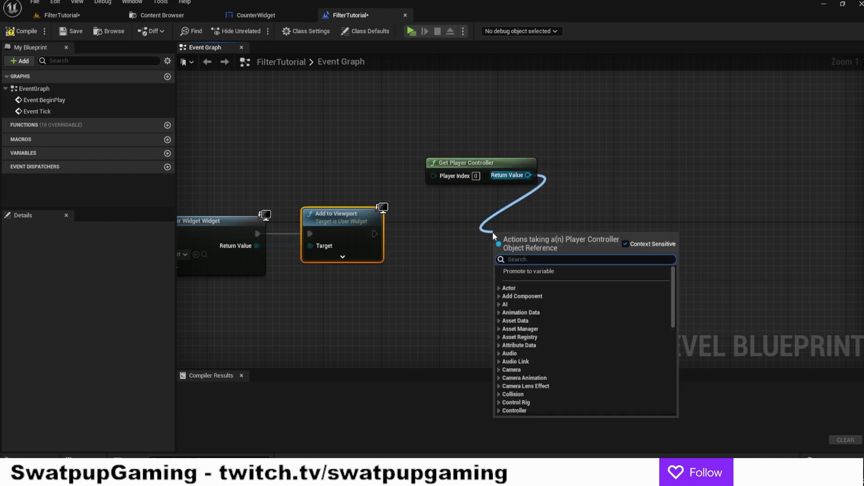
text(show mouse)
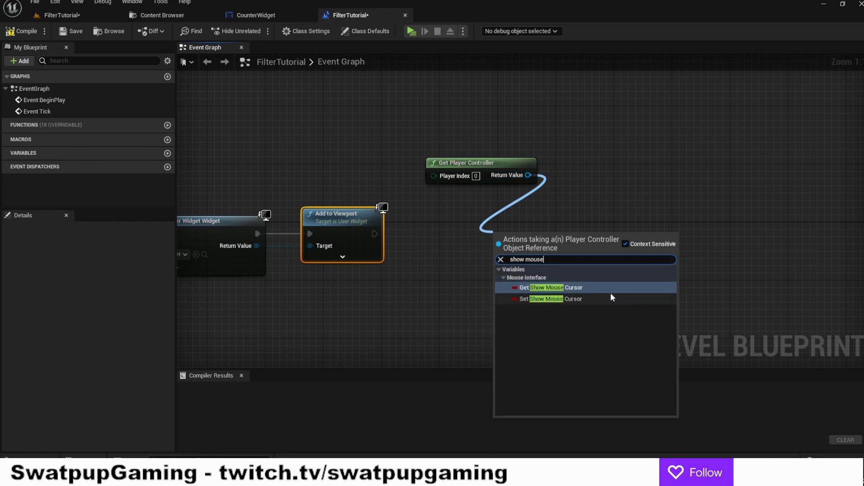
click(574, 296)
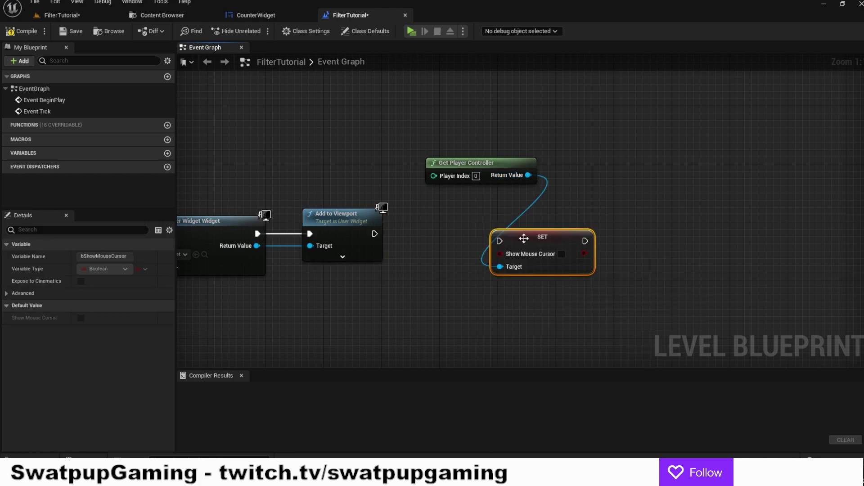
drag(375, 234, 490, 228)
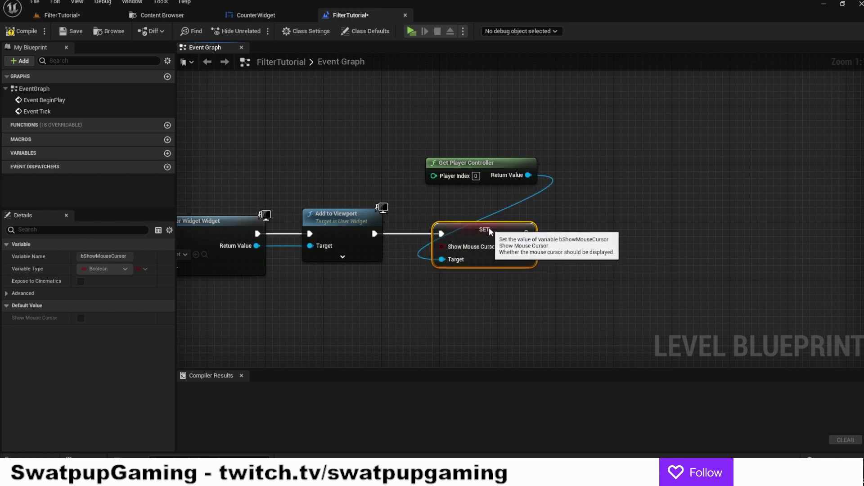
click(480, 176)
drag(481, 175, 481, 197)
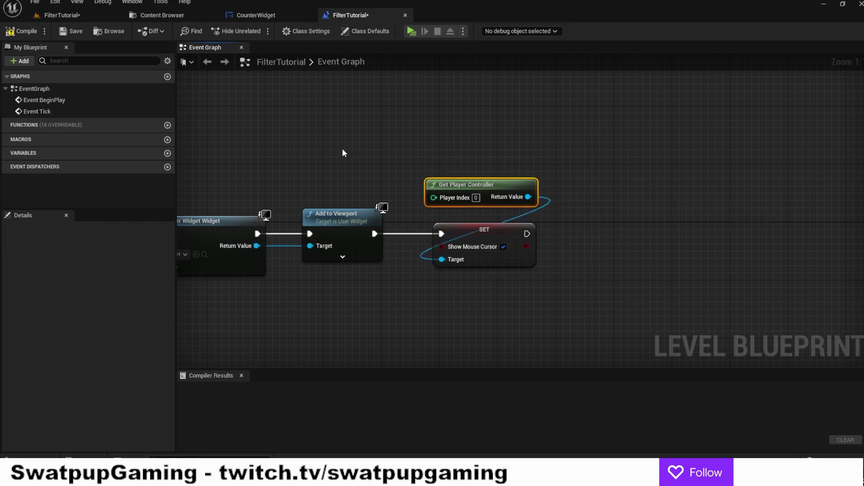
click(25, 33)
click(82, 31)
Play the FilterTutorial level to check the blurred background and mouse cursor, and return to the CounterWidget designer.
click(82, 15)
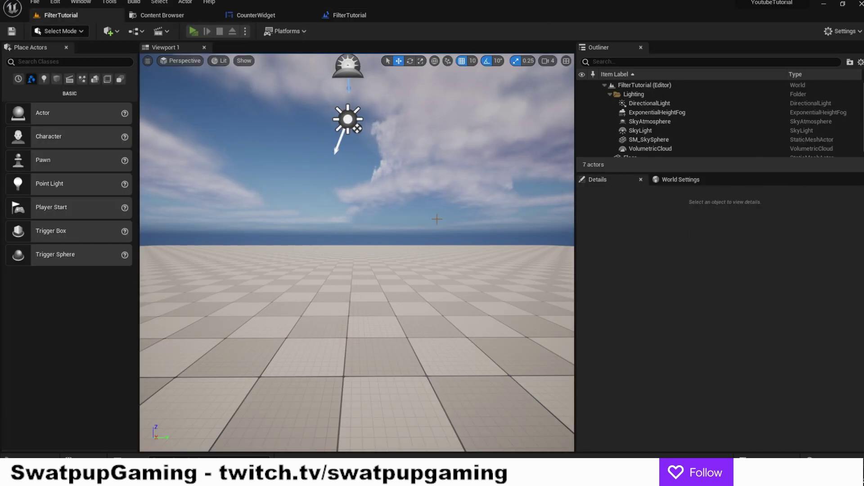
key(alt+p)
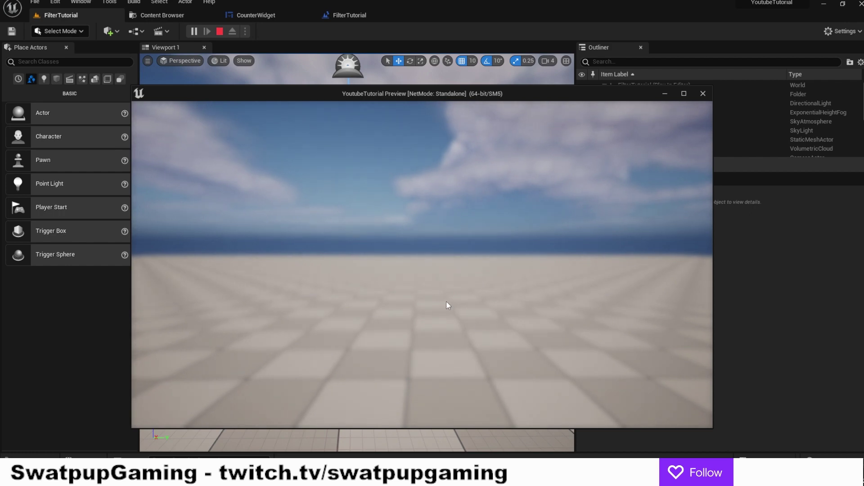
click(704, 94)
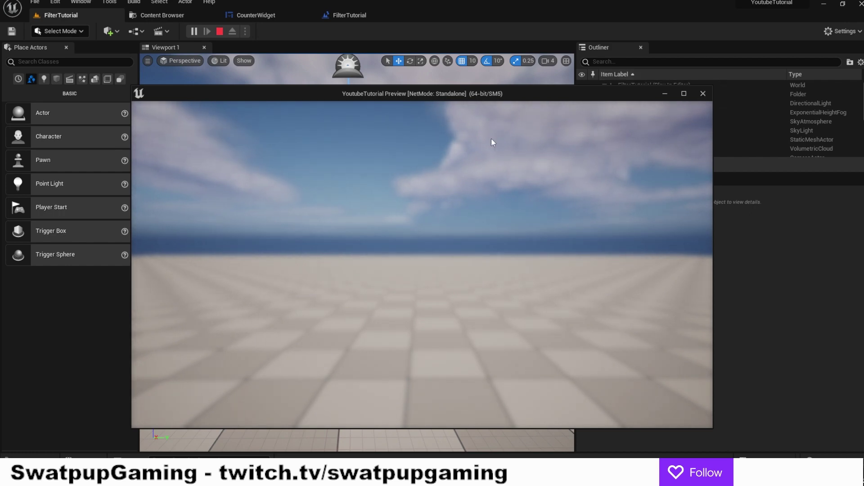
click(255, 16)
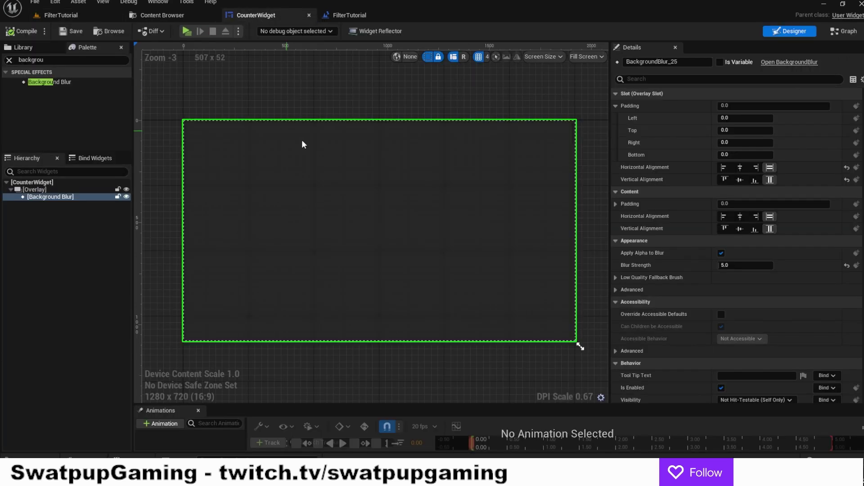
Add a Size Box to the Overlay beneath the Background Blur and centre it horizontally and vertically.
double_click(53, 59)
text(size)
drag(55, 81, 45, 205)
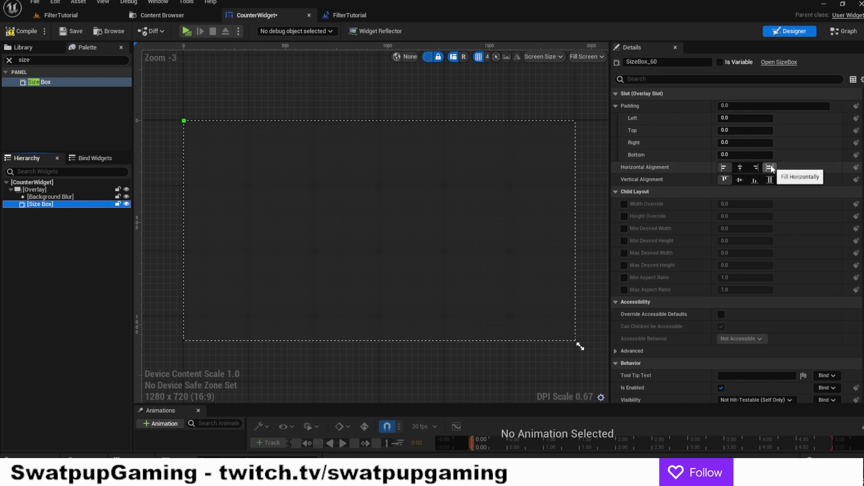
click(740, 167)
click(740, 180)
click(725, 180)
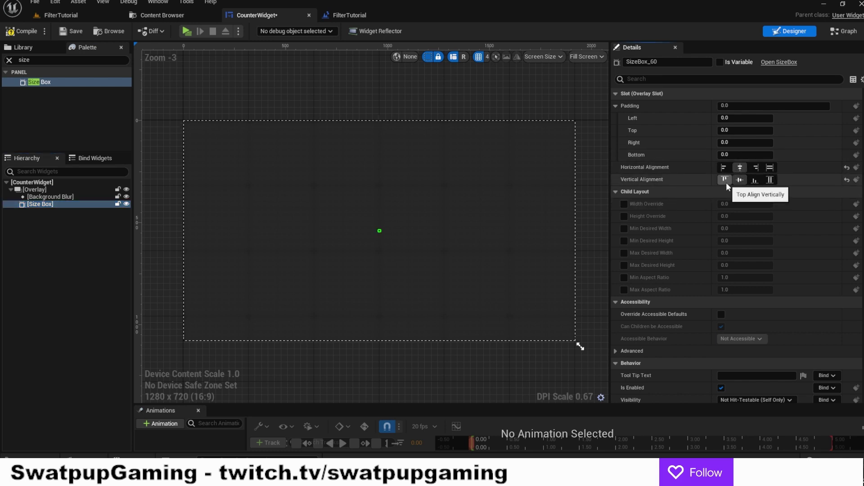
key(ctrl+z)
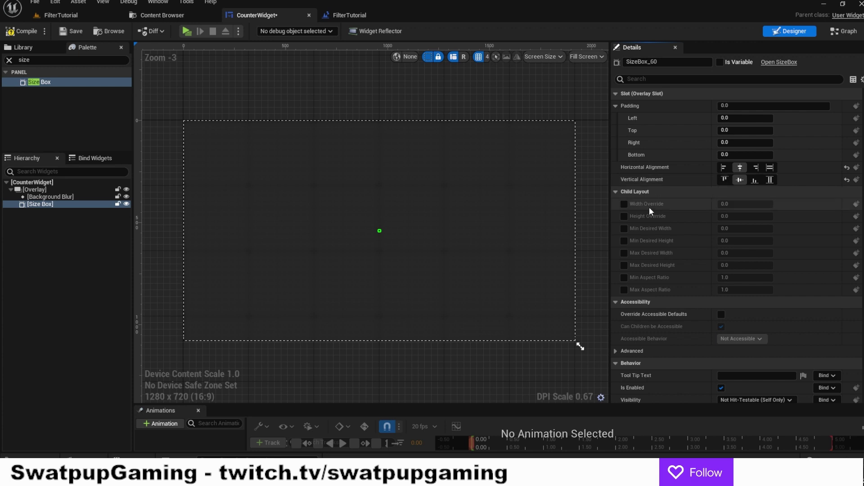
Enable the Size Box's Width Override at 480 and Height Override at 100.
click(625, 204)
click(744, 207)
text(480)
key(Return)
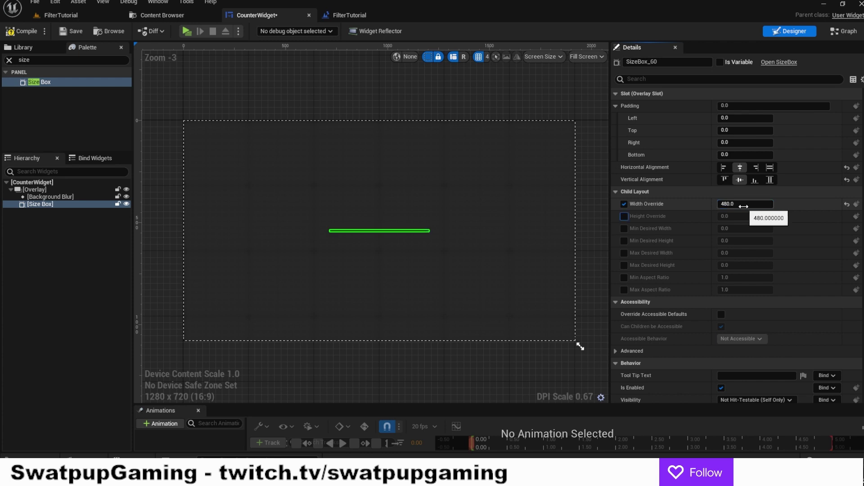
click(624, 216)
click(759, 220)
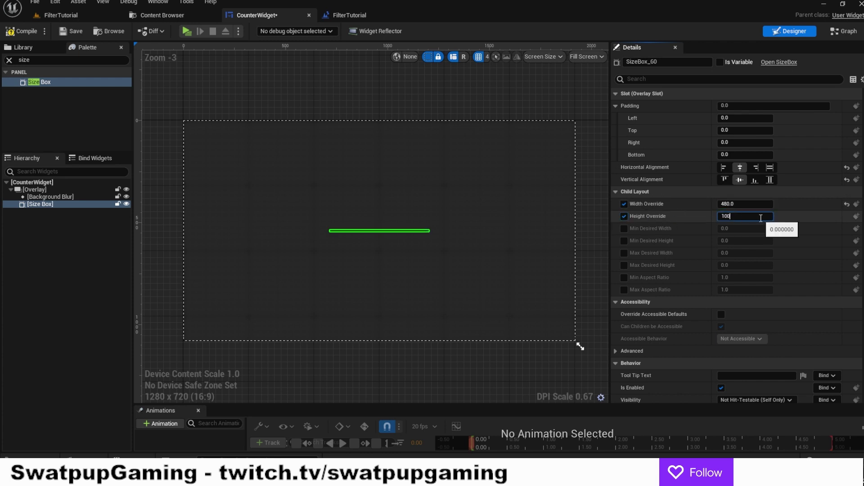
key(Tab)
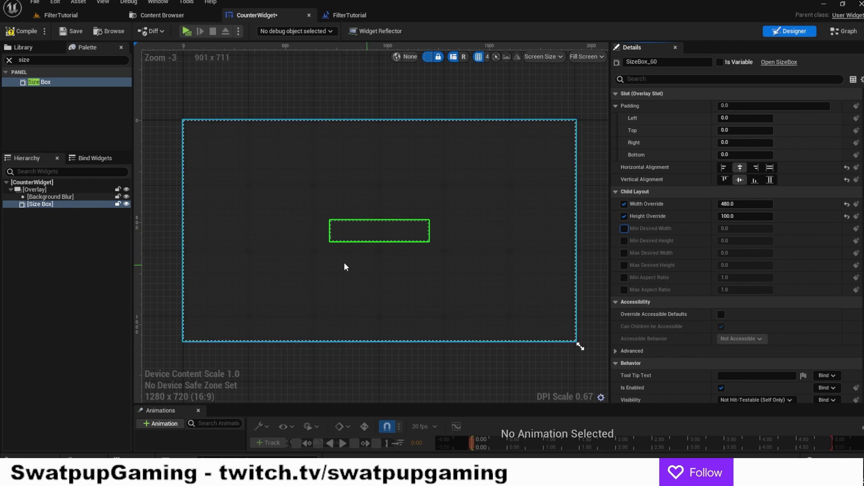
Find the Horizontal Box widget in the palette and place one inside the Size Box.
click(39, 61)
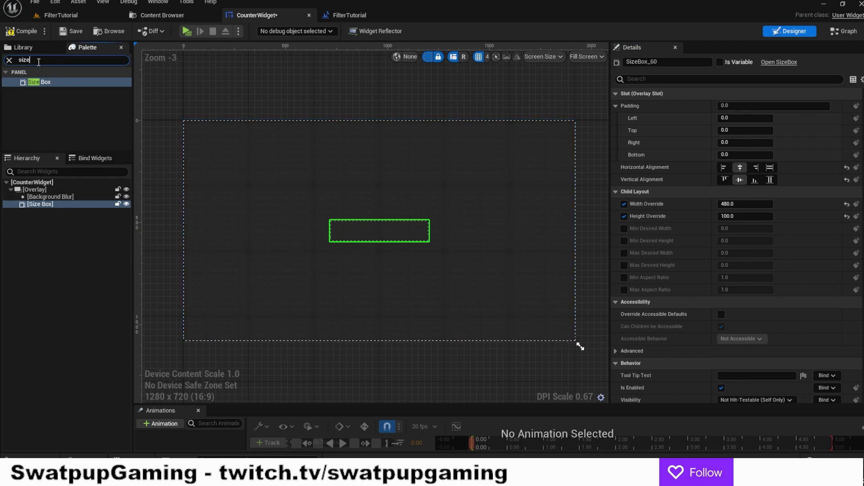
key(BackSpace)
key(BackSpace)
key(BackSpace)
text(Hor)
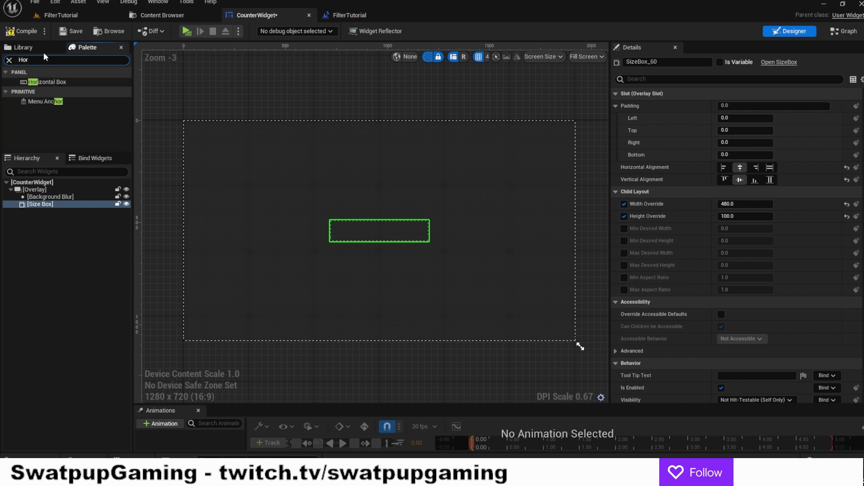
drag(44, 81, 53, 204)
Nest a second Horizontal Box inside the first one and set its slot size to Fill 0.6.
key(ctrl+a)
text(hori)
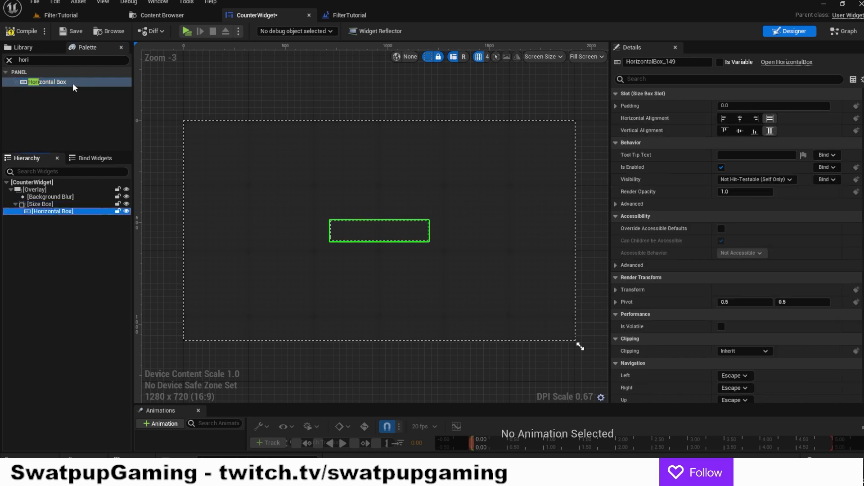
drag(57, 82, 54, 215)
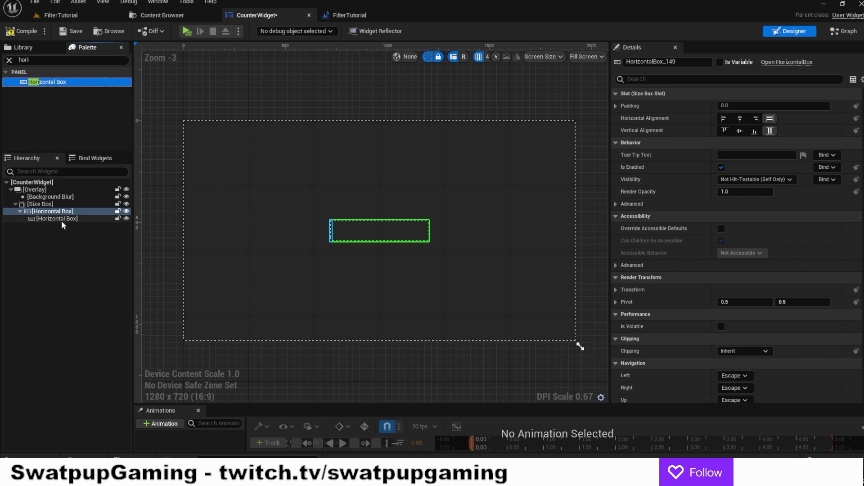
click(61, 220)
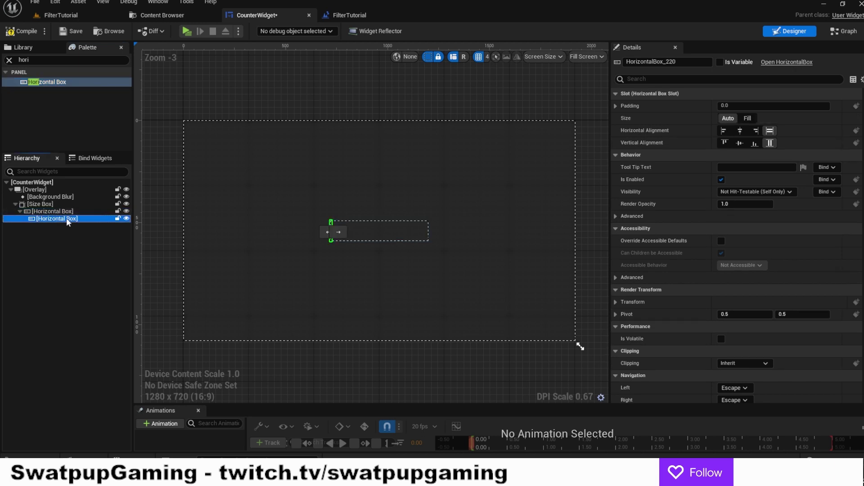
click(748, 119)
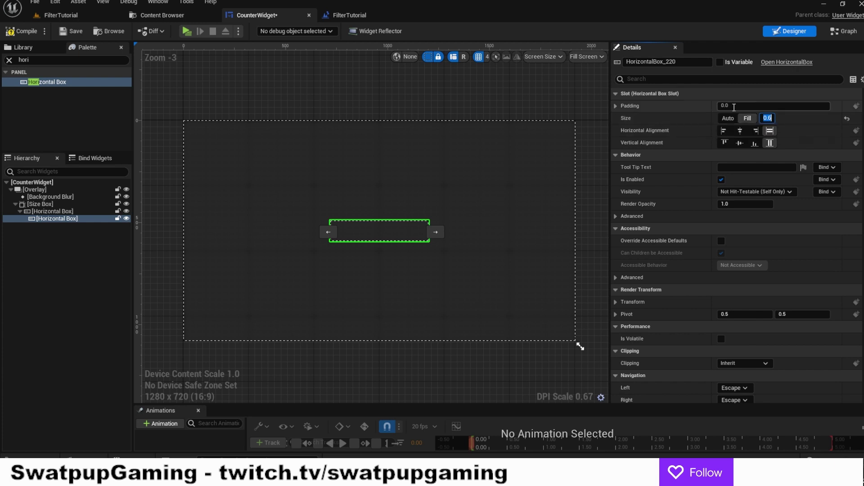
Add a Button to the outer Horizontal Box and set its slot size to Fill 0.4.
click(27, 60)
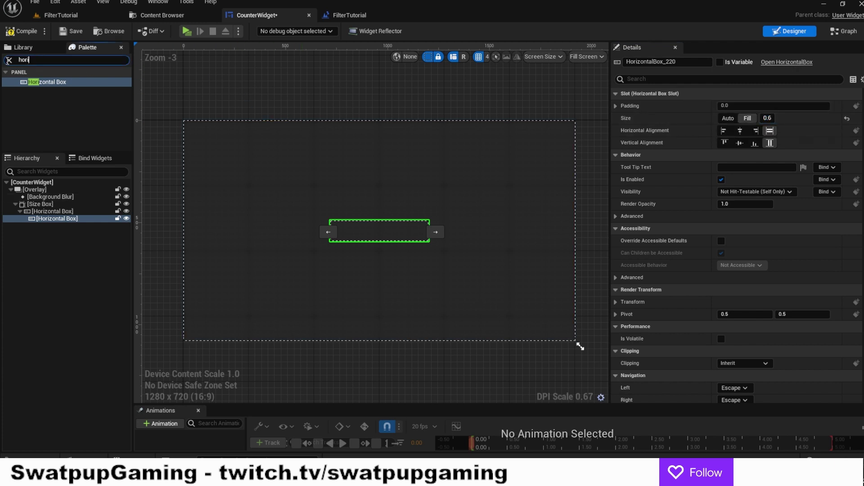
text(button)
drag(36, 82, 42, 212)
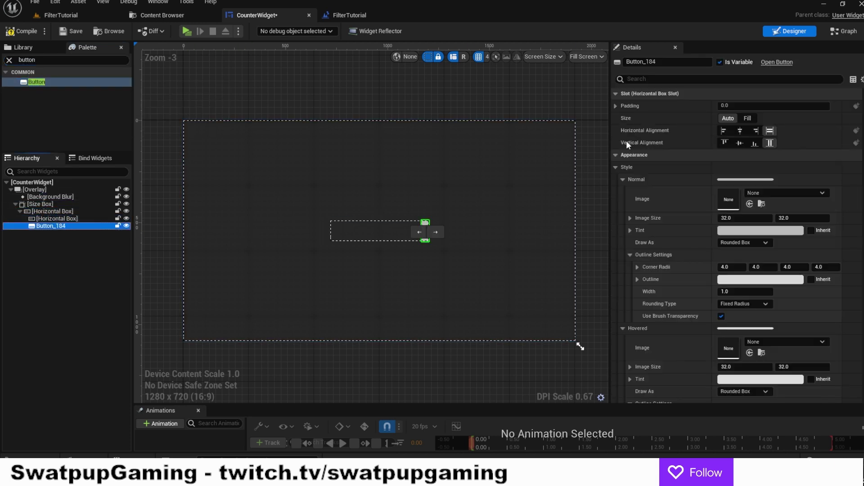
click(747, 118)
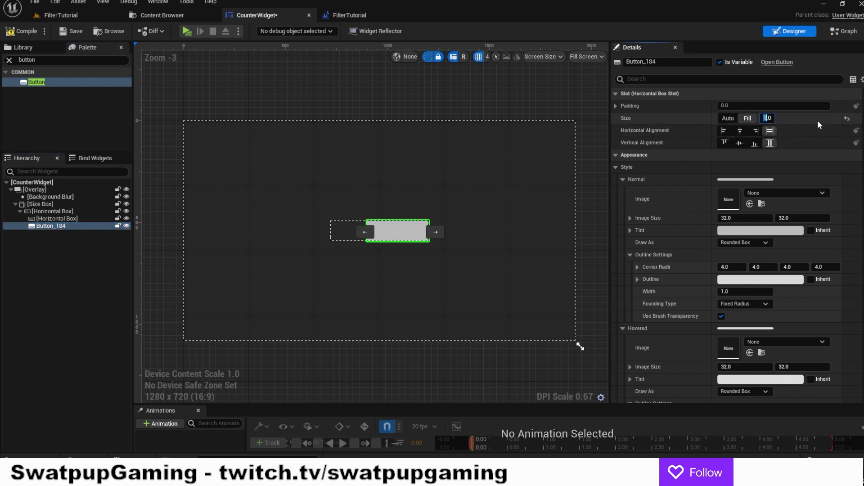
key(Delete)
key(Delete)
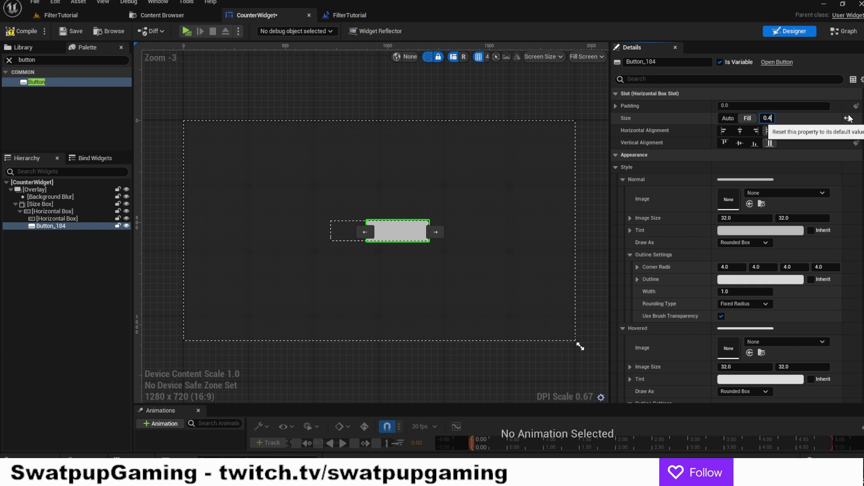
key(Return)
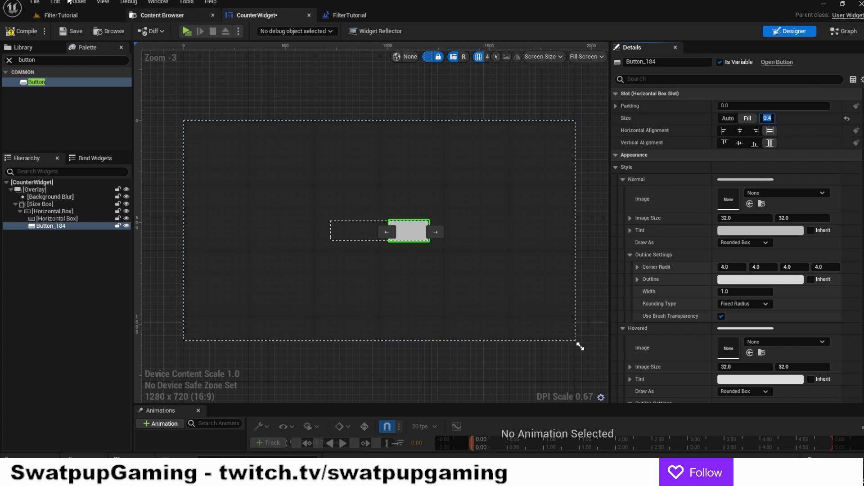
Place a Text widget inside the button and set its text to "Confirm".
click(50, 61)
text(text)
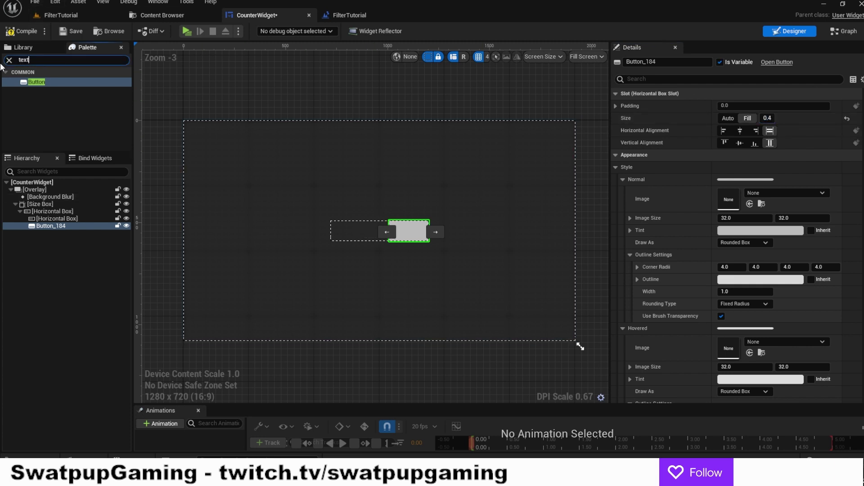
drag(32, 91, 56, 225)
click(64, 234)
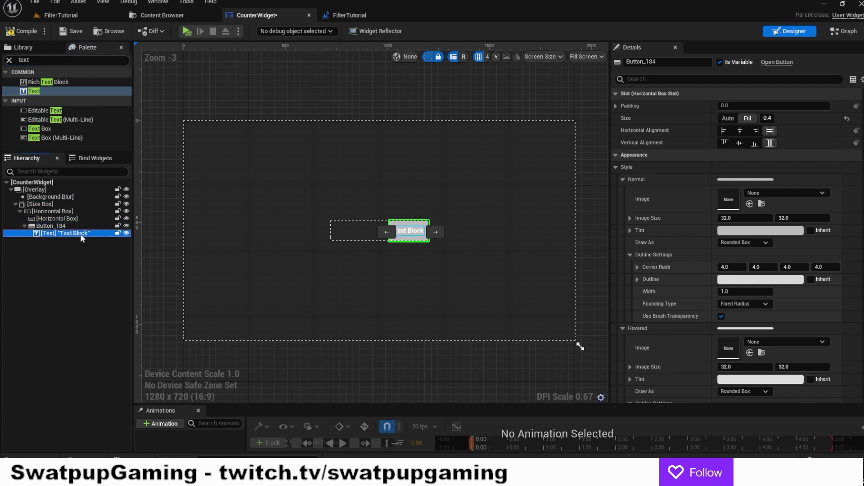
click(758, 157)
key(BackSpace)
text(Confirm)
key(Return)
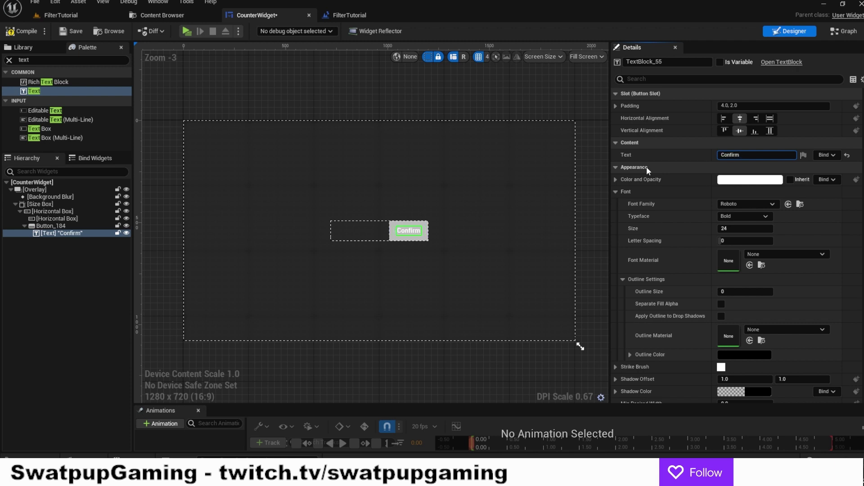
Set the tint of the Confirm button's Normal and Hovered styles to pure white (FFFFFFFF).
click(54, 226)
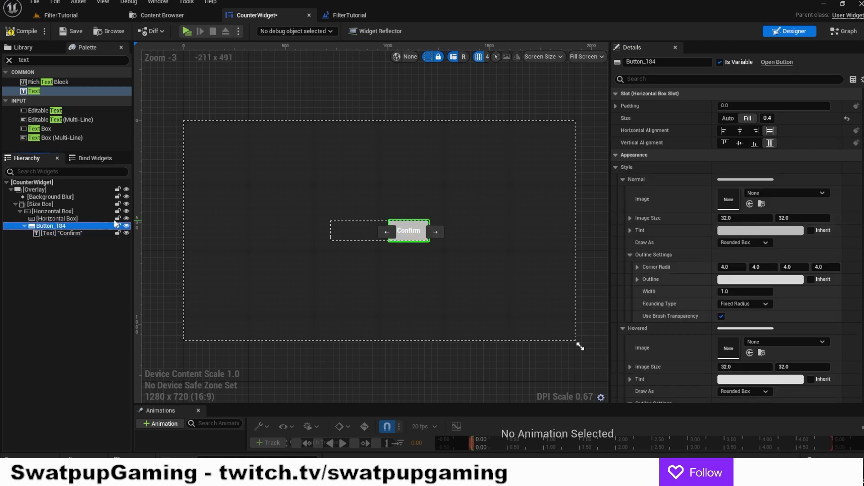
click(741, 231)
drag(679, 286, 676, 261)
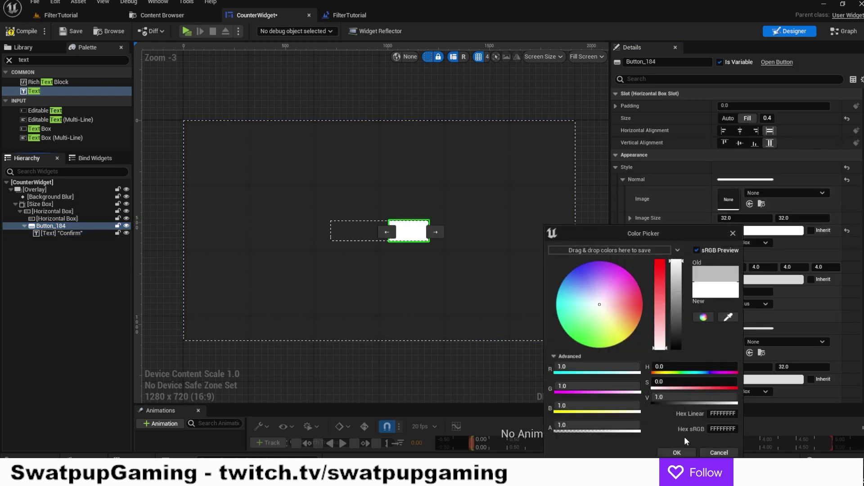
click(677, 453)
scroll(720, 279, down, 1)
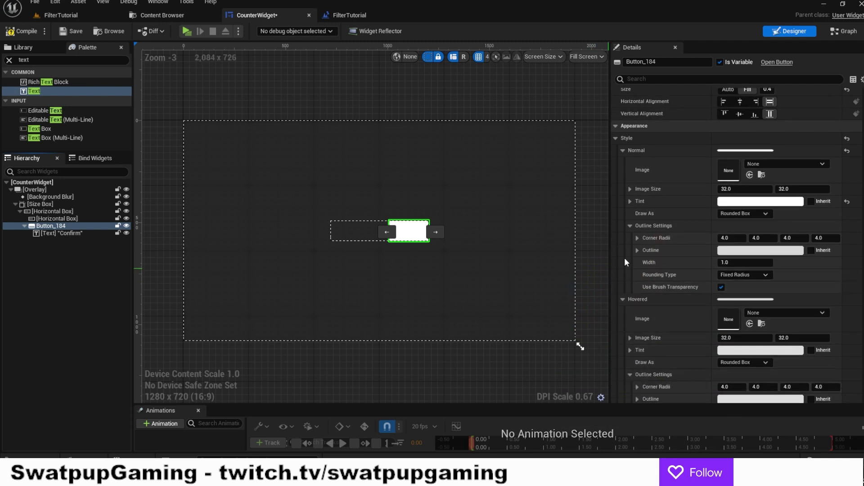
scroll(675, 204, down, 1)
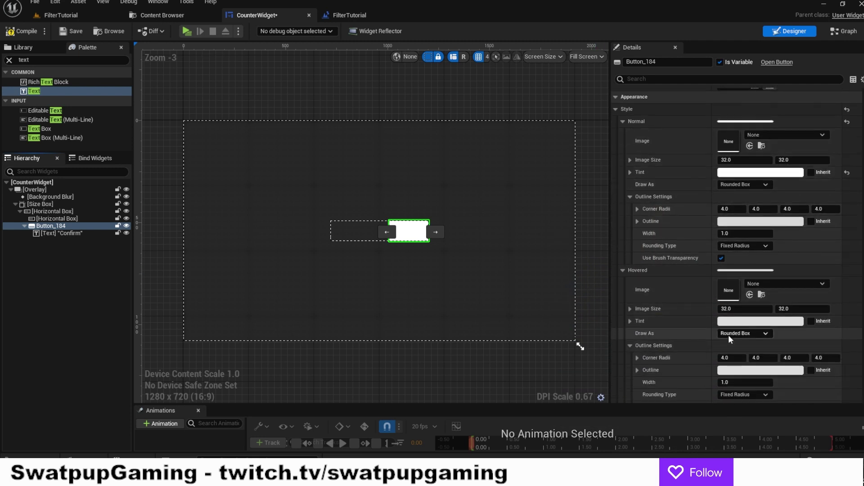
click(737, 321)
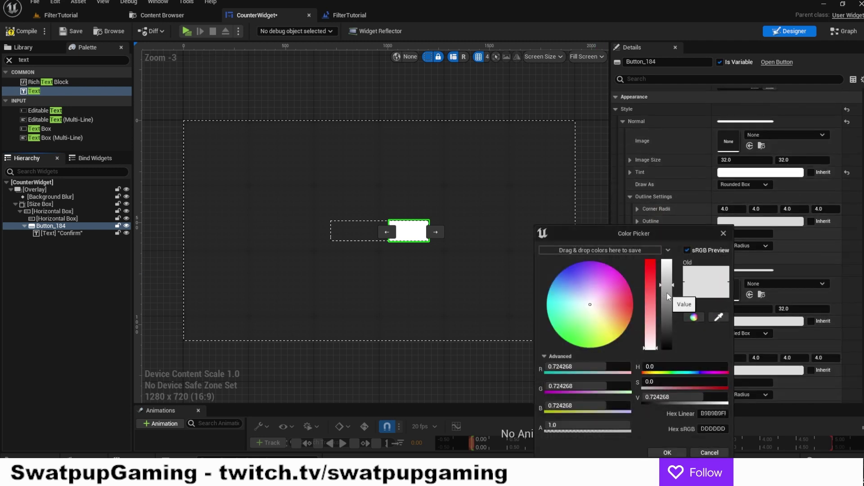
drag(667, 293, 673, 274)
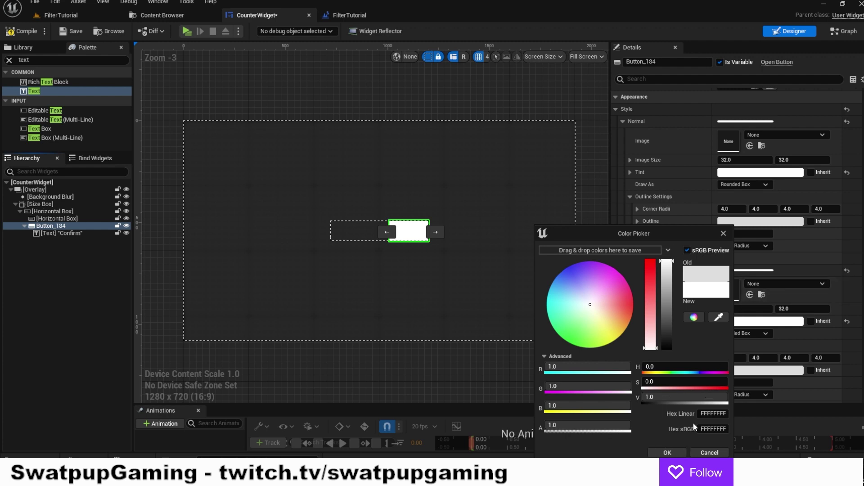
click(668, 452)
Set the outline colour of the Confirm button's Normal and Hovered styles to black (000000FF).
scroll(765, 292, down, 1)
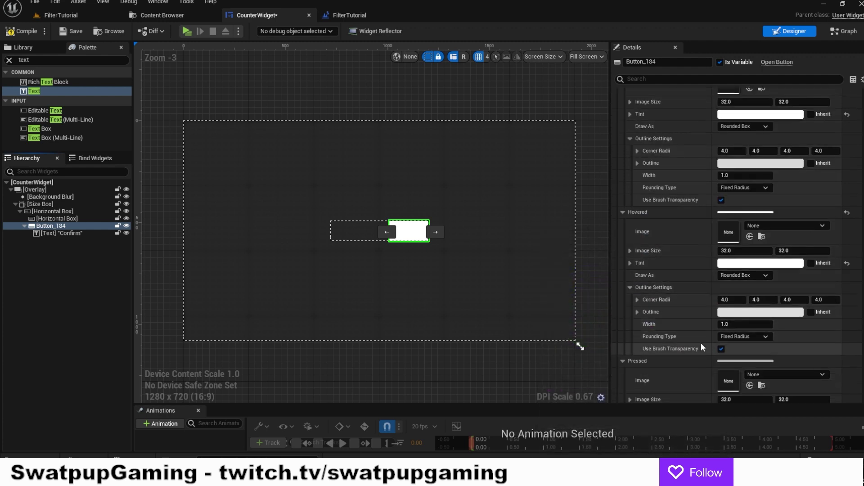
scroll(695, 340, down, 1)
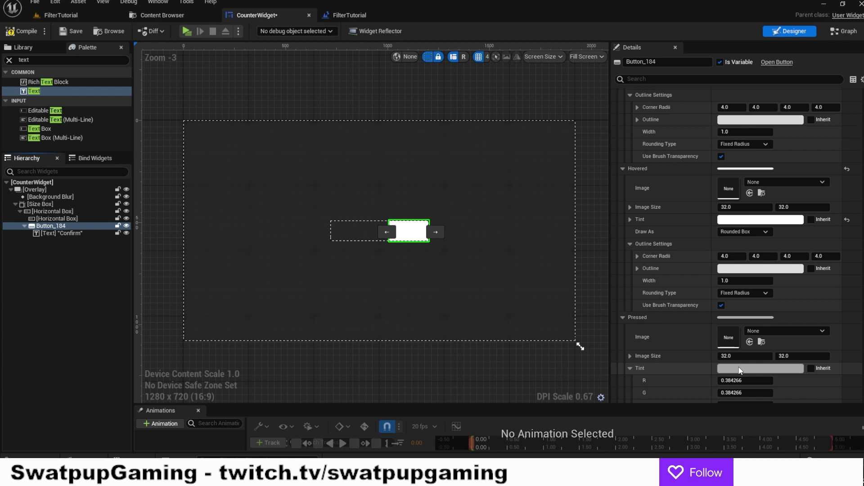
scroll(755, 339, up, 2)
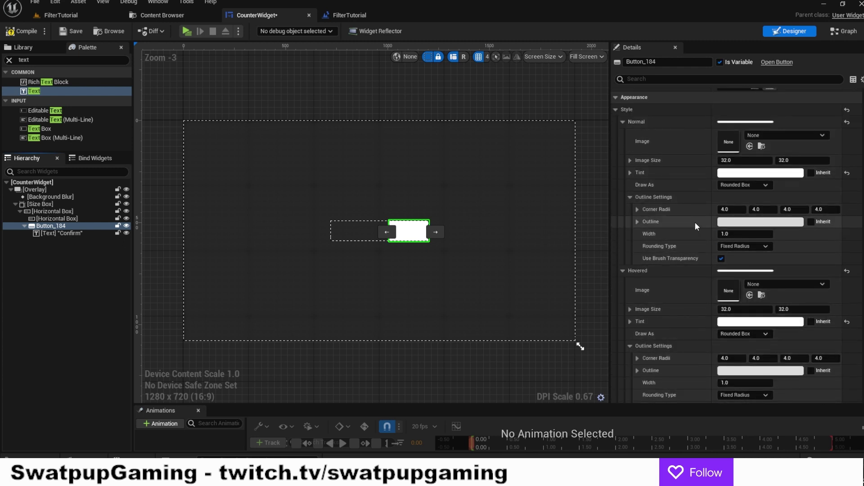
click(753, 222)
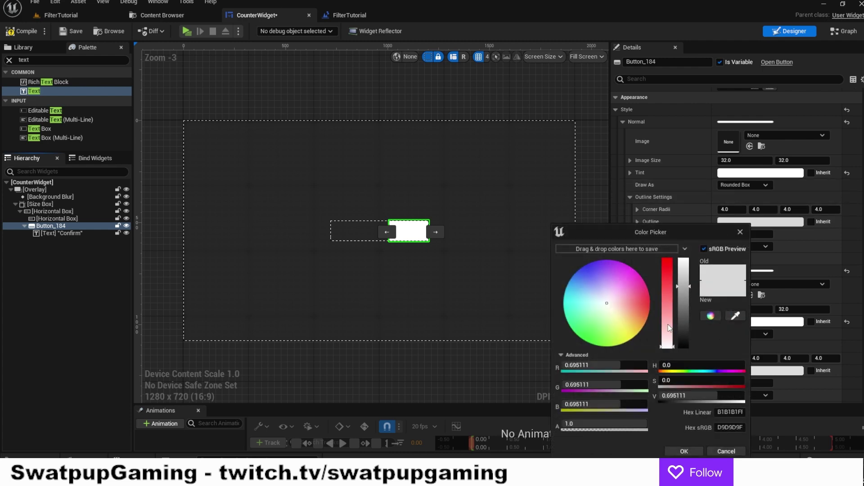
drag(684, 288, 690, 360)
click(684, 451)
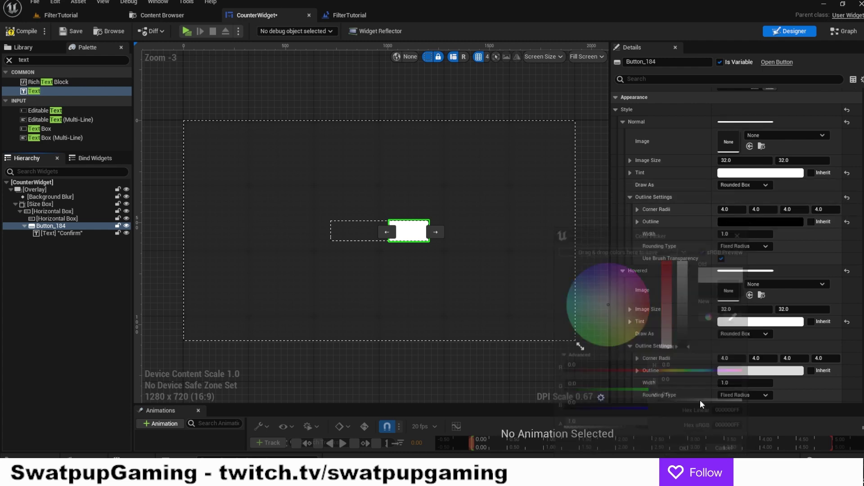
scroll(761, 274, down, 7)
click(745, 271)
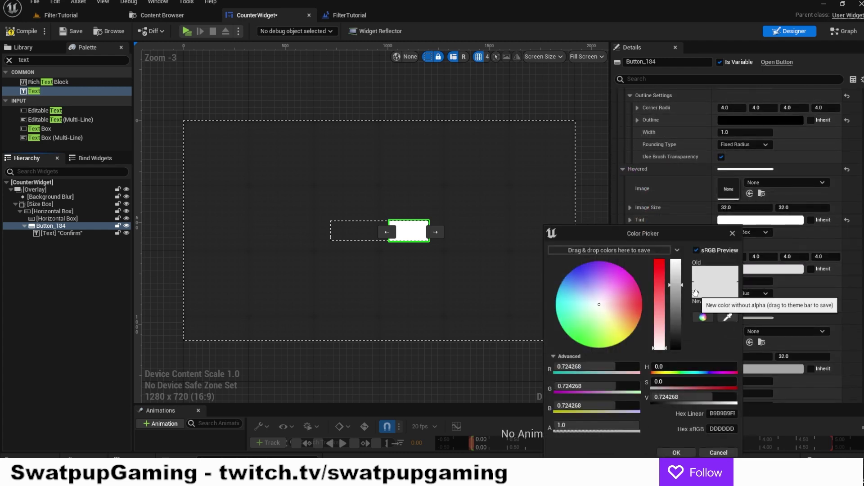
drag(677, 286, 681, 359)
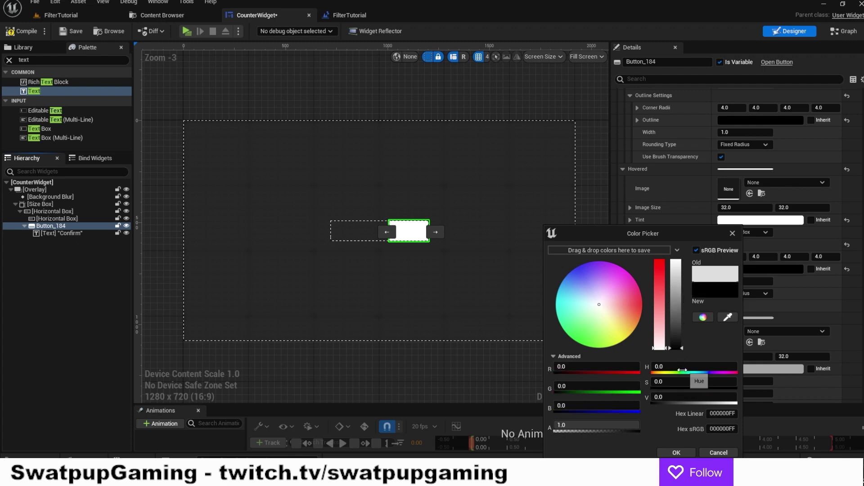
click(678, 452)
Set the outline colour of the Confirm button's Pressed style to black (000000FF).
scroll(763, 304, down, 8)
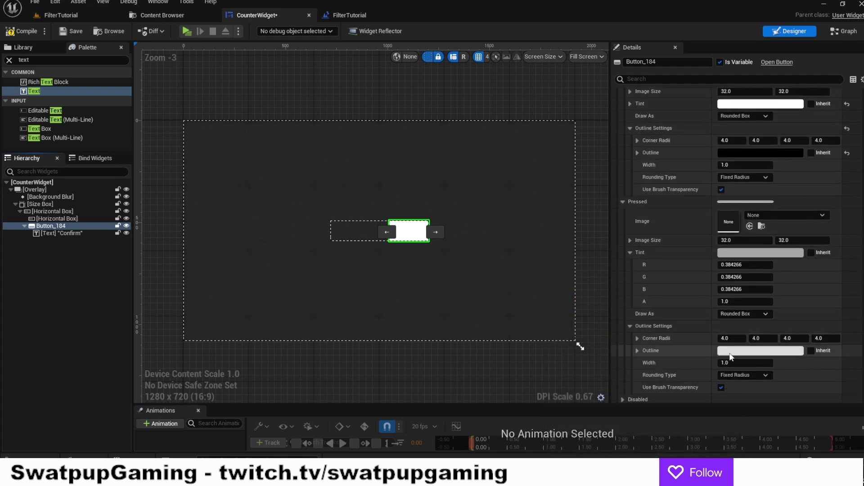
click(730, 353)
drag(661, 293, 662, 363)
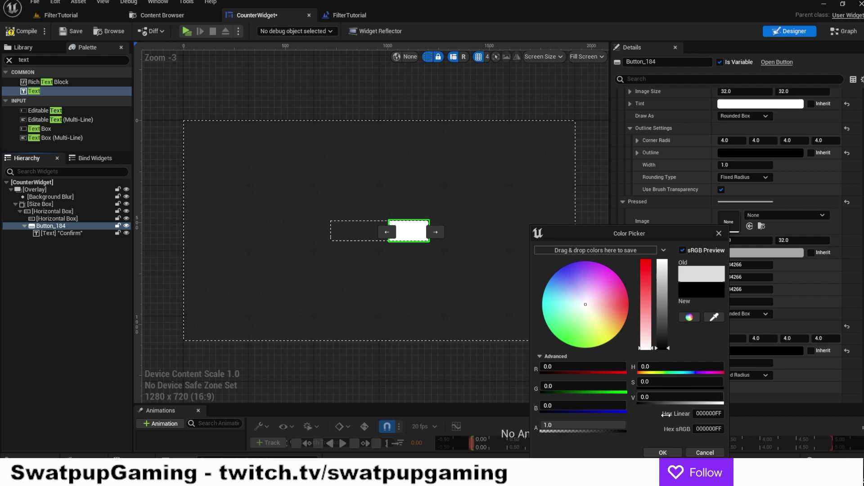
click(663, 452)
Set all four corner radii of the Confirm button's Normal style to 10.
scroll(736, 317, up, 15)
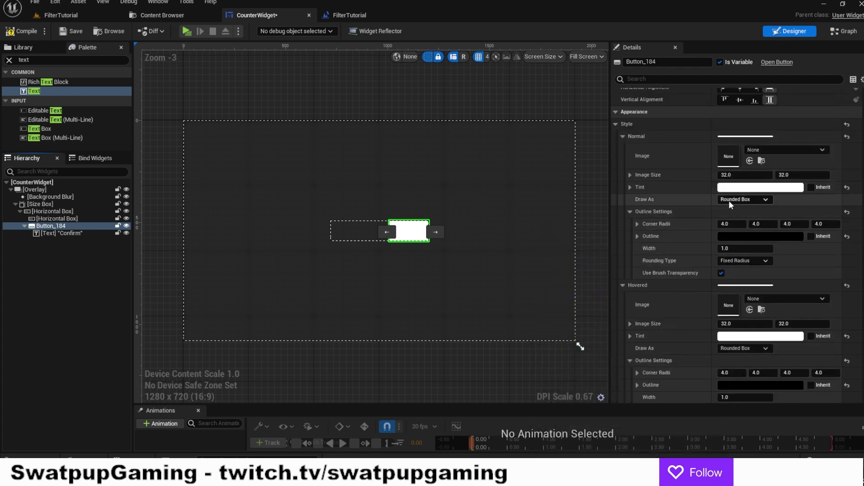
click(724, 223)
text(10)
key(Tab)
text(110)
key(Tab)
text(10)
key(Tab)
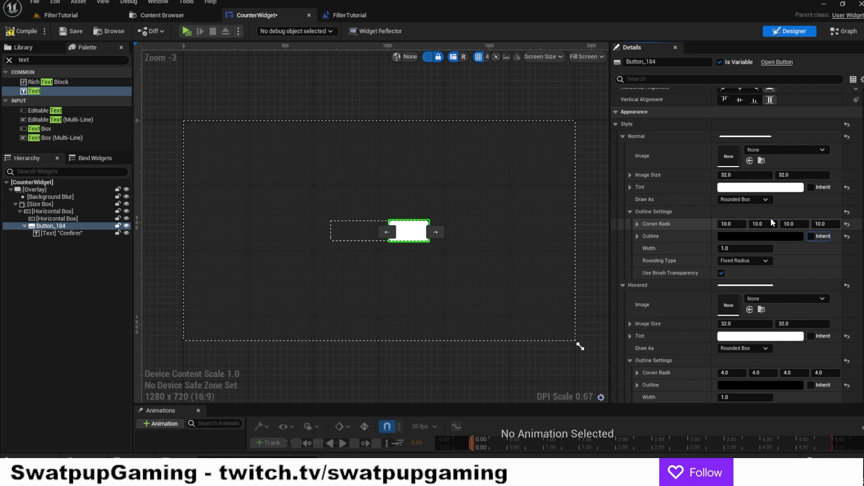
Set all four corner radii of the button's Hovered style to 10.
click(728, 373)
text(10)
key(Tab)
text(10)
key(Tab)
text(10)
key(Tab)
text(10)
Set all four corner radii of the button's Pressed style to 10.
scroll(759, 374, down, 5)
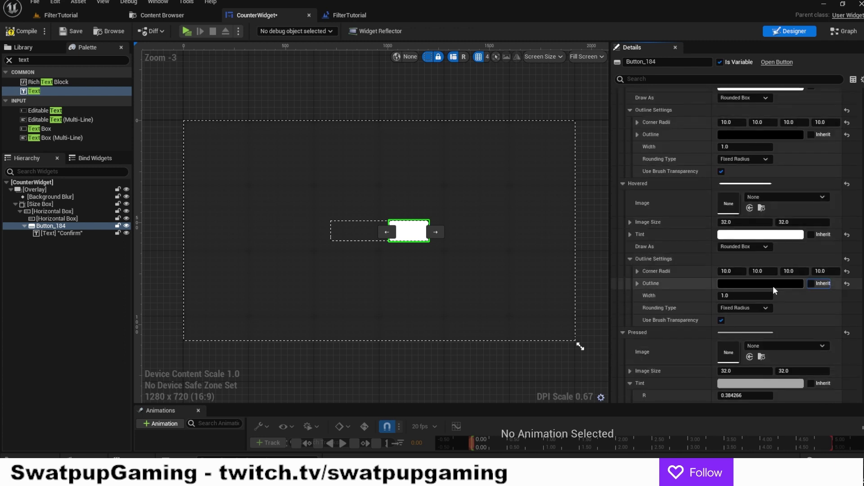
click(740, 367)
text(10)
key(Tab)
text(10)
key(Tab)
text(10)
key(Tab)
text(10)
key(Tab)
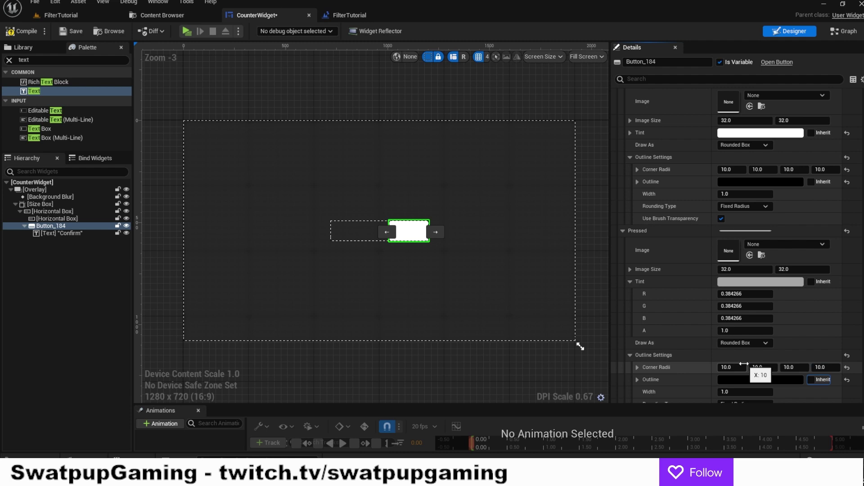
Set the outline width of the button's Normal, Hovered and Pressed styles to 2.
scroll(731, 315, down, 2)
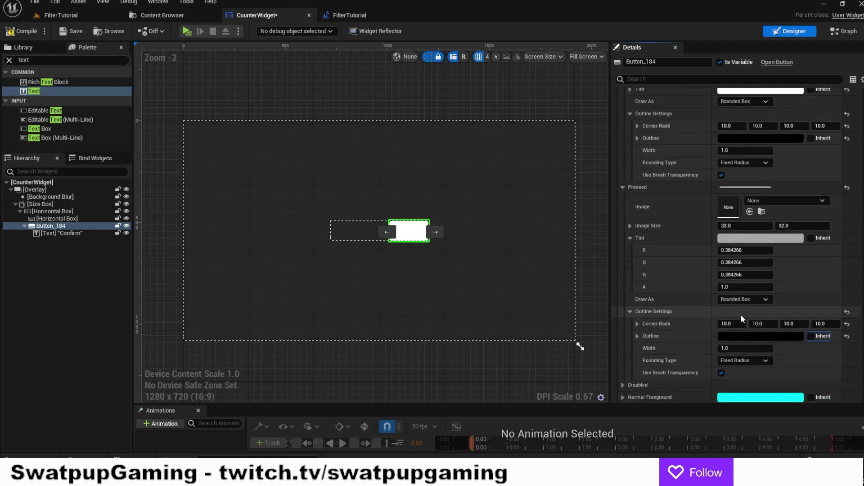
scroll(741, 314, up, 5)
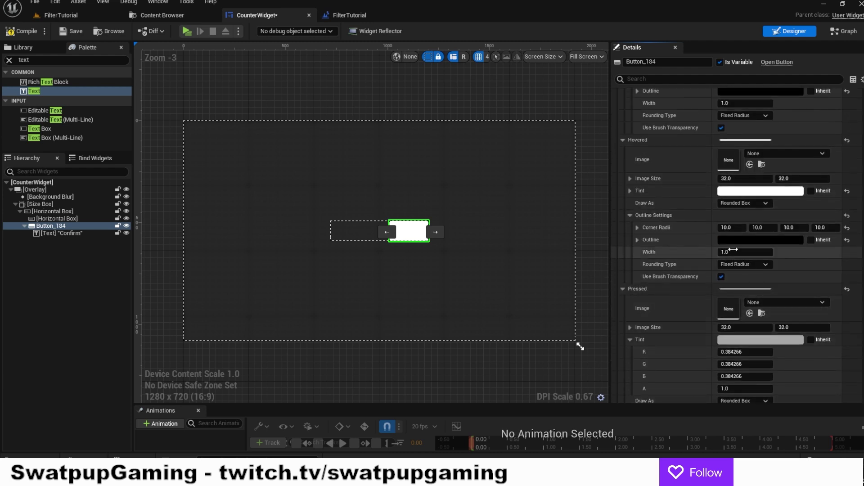
scroll(714, 203, up, 3)
click(740, 162)
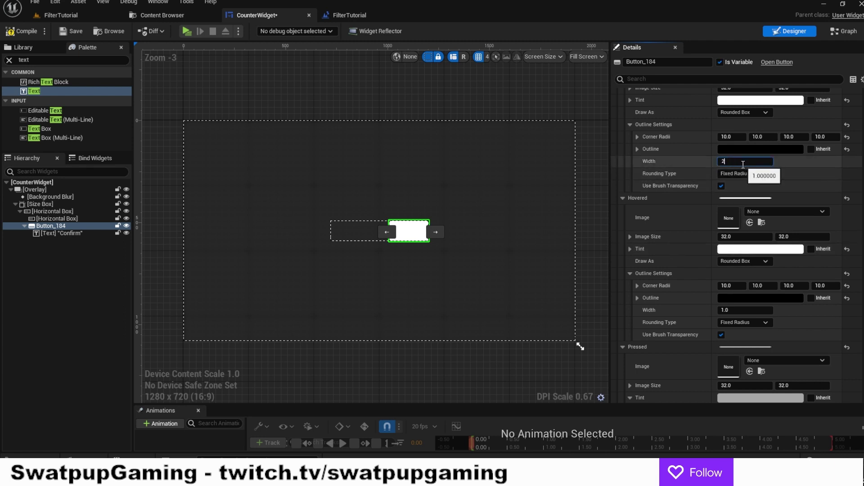
text(2)
click(742, 310)
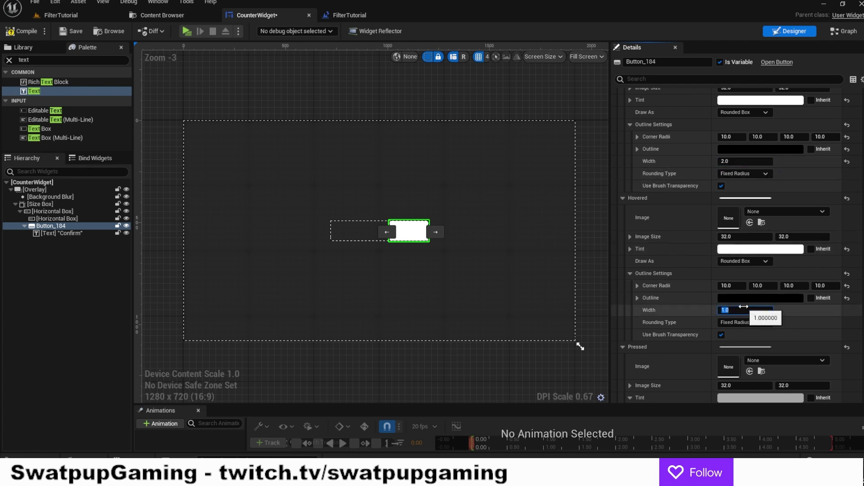
scroll(736, 315, down, 9)
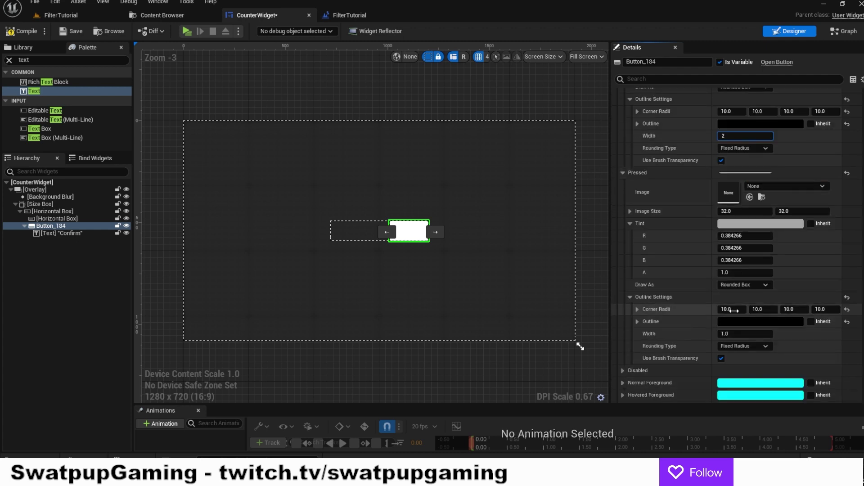
click(744, 272)
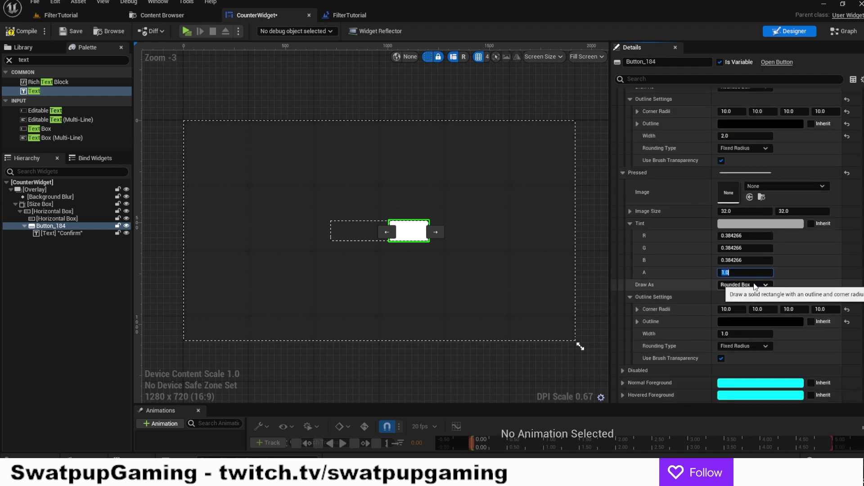
click(751, 334)
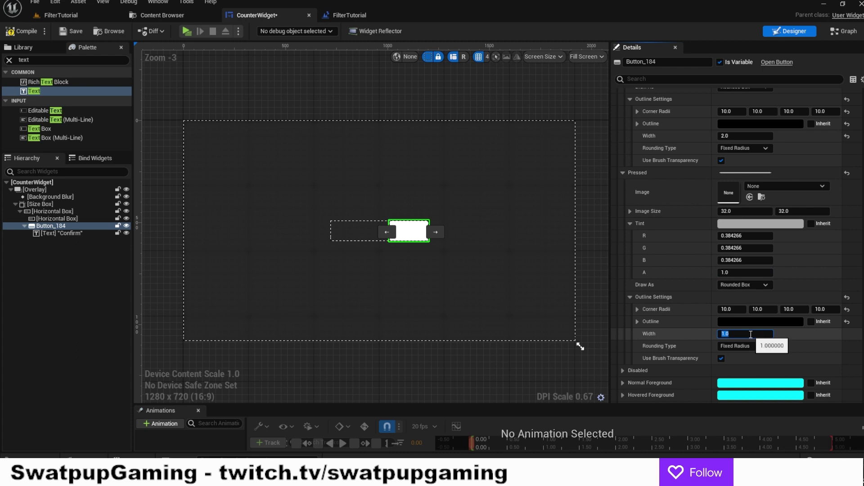
key(Return)
scroll(755, 315, down, 5)
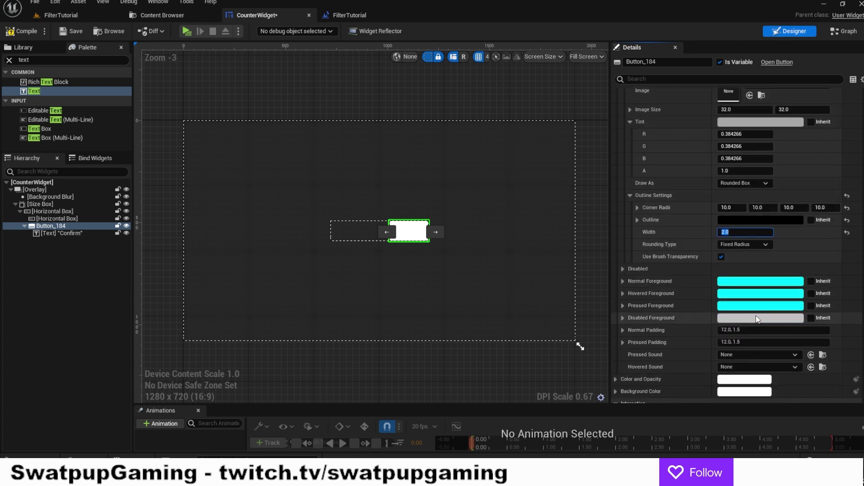
Show engine content in the sound asset list, filter it by "UI" and assign Dockable_Window_Open as the button's Pressed Sound.
scroll(757, 318, down, 5)
scroll(757, 320, up, 1)
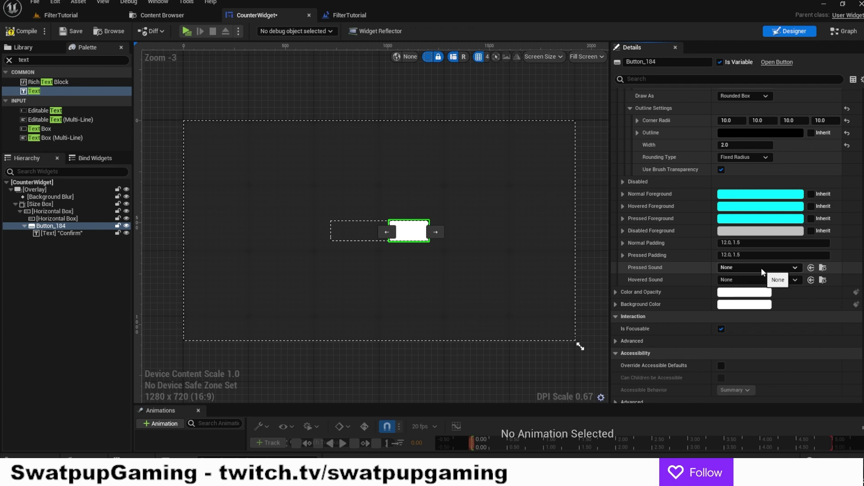
click(788, 268)
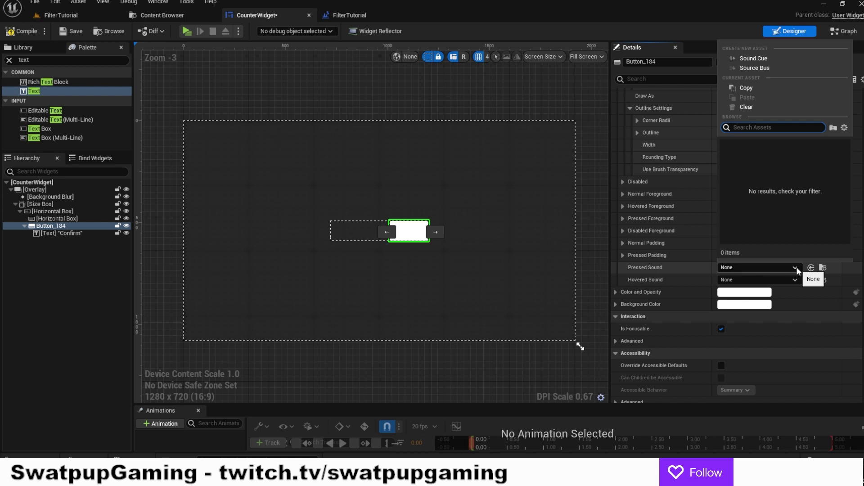
click(845, 128)
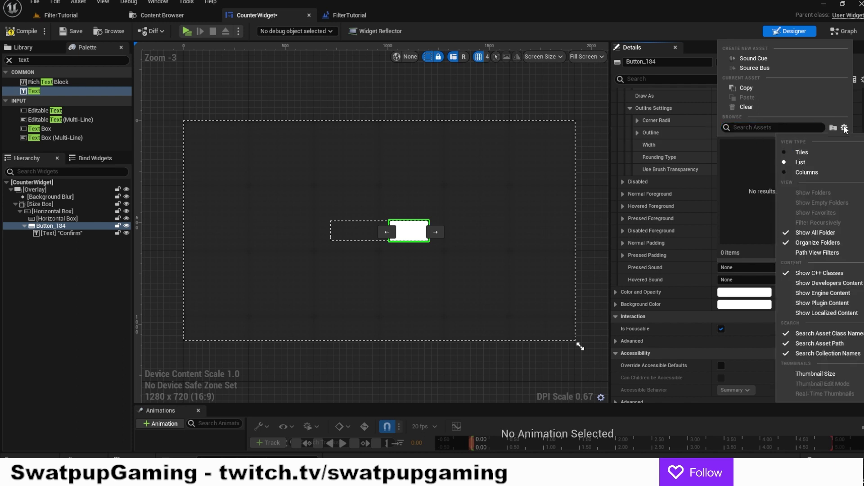
click(809, 293)
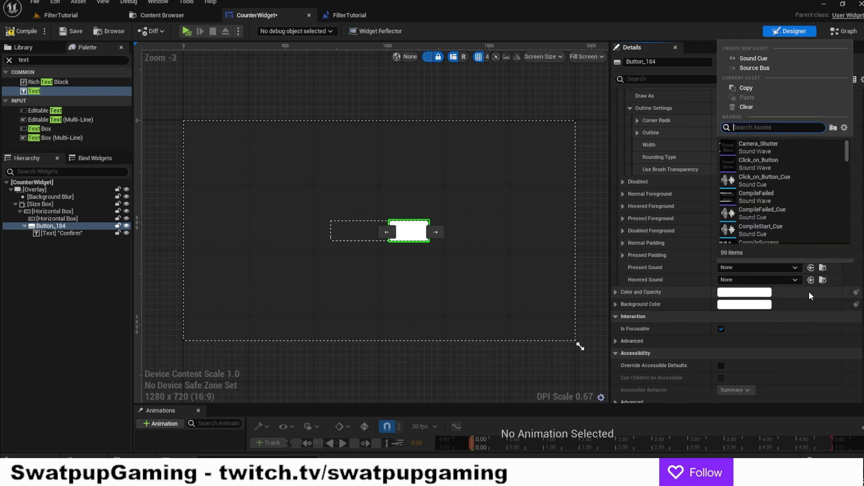
click(755, 128)
text(UI)
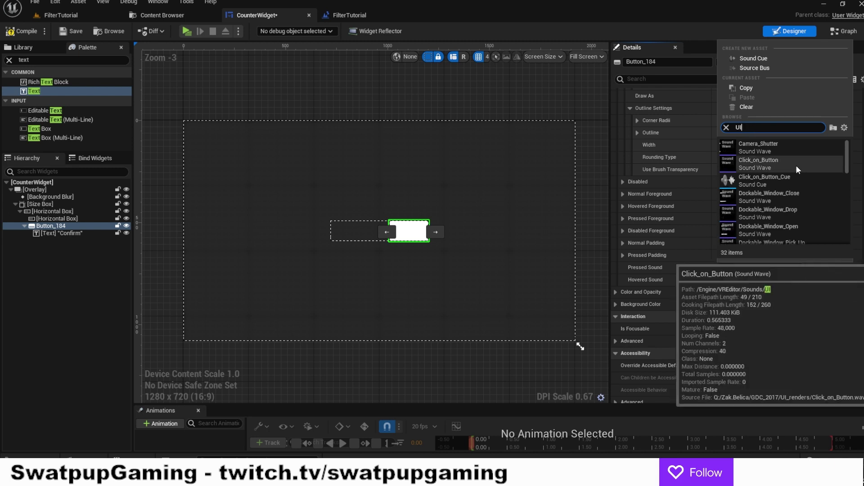
click(792, 228)
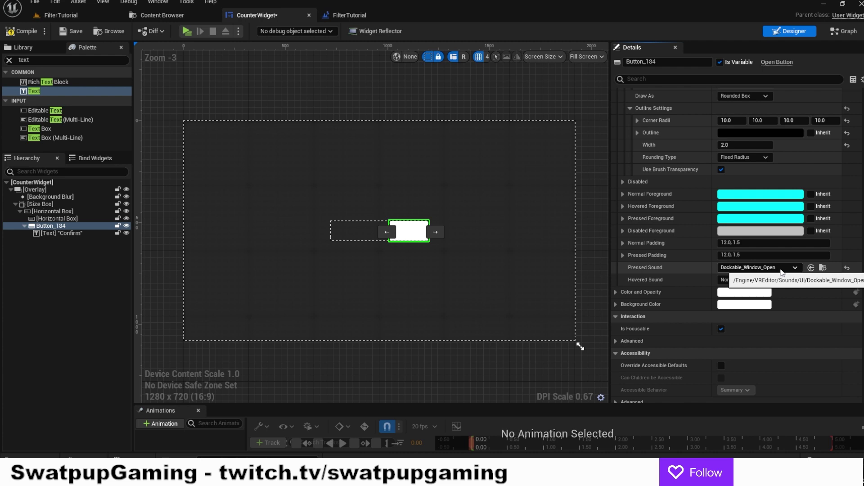
Set the font outline size of the "Confirm" text to 2.
scroll(781, 270, up, 8)
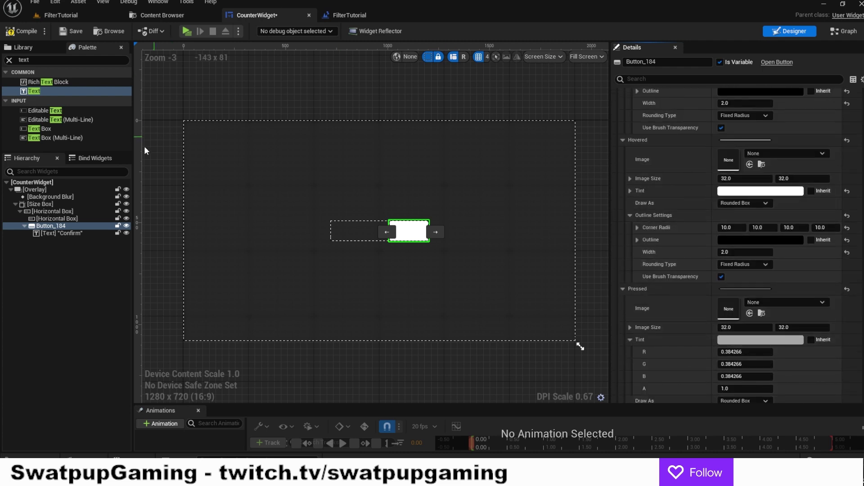
click(72, 232)
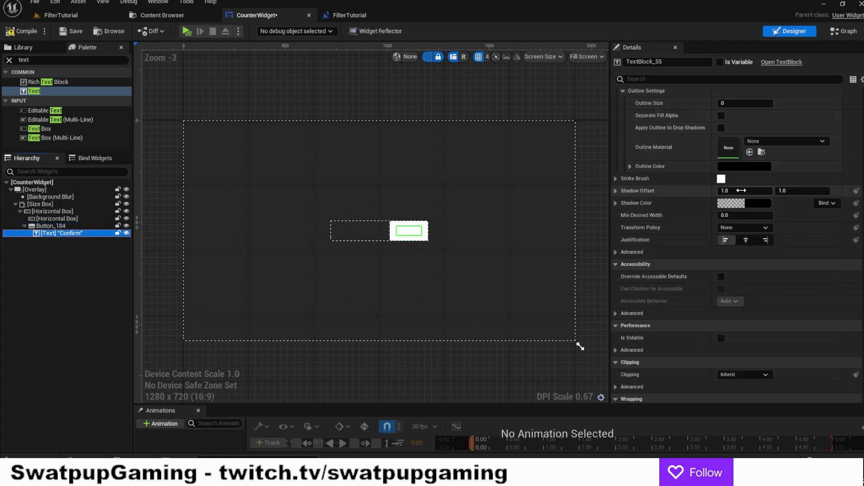
scroll(740, 191, up, 5)
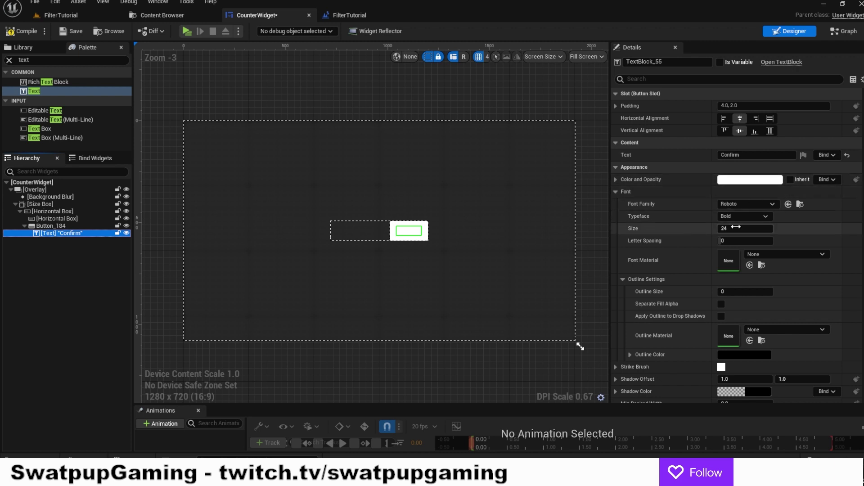
scroll(737, 229, down, 2)
click(747, 249)
key(Return)
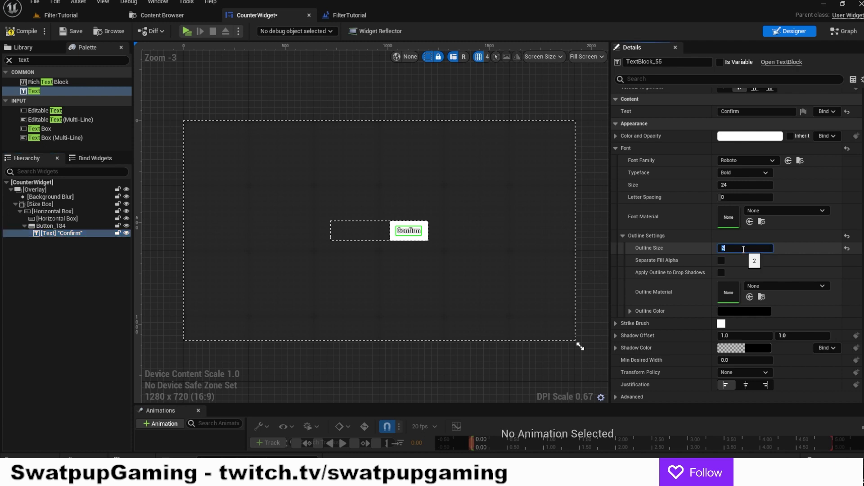
Make the "Confirm" text's shadow colour opaque black by setting its alpha to 1.
scroll(744, 242, down, 2)
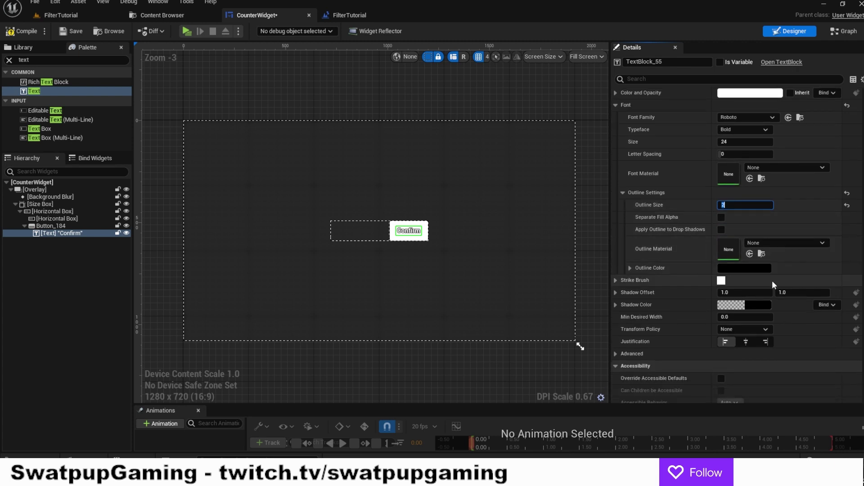
click(752, 305)
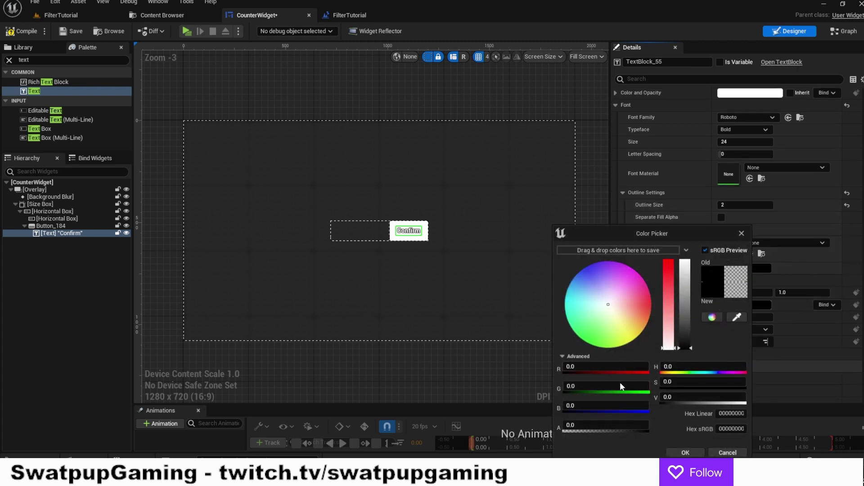
click(615, 420)
text(1)
click(685, 452)
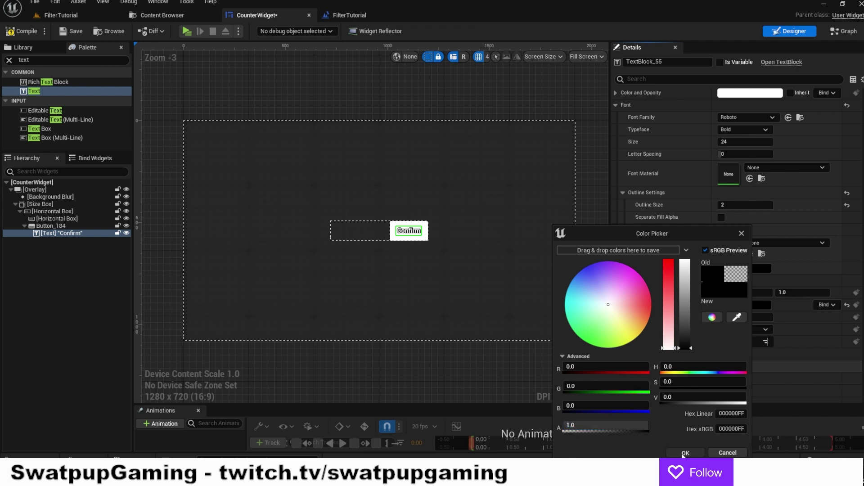
Set the "Confirm" text's shadow offset to 2 on both axes.
click(745, 292)
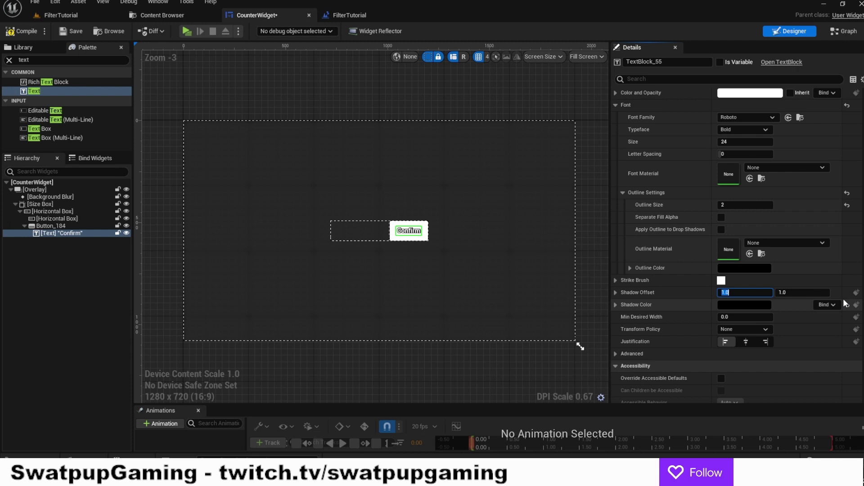
text(2)
key(Tab)
text(2)
key(Tab)
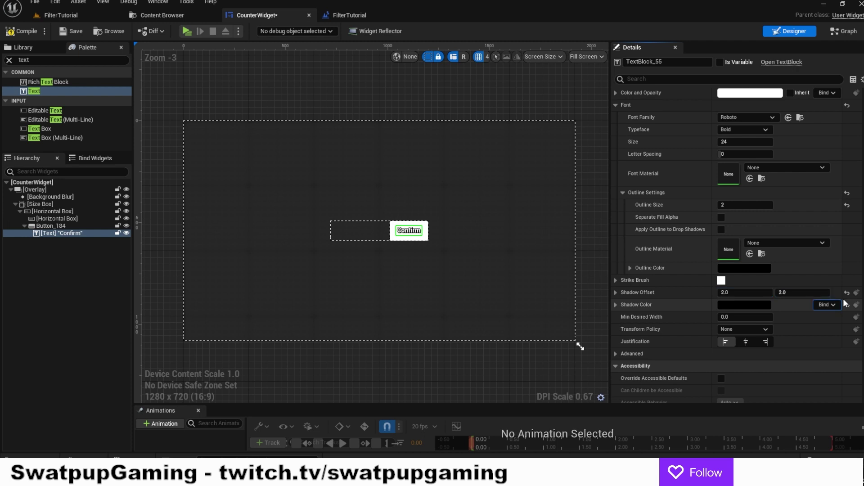
scroll(452, 251, up, 6)
right_drag(377, 251, 454, 283)
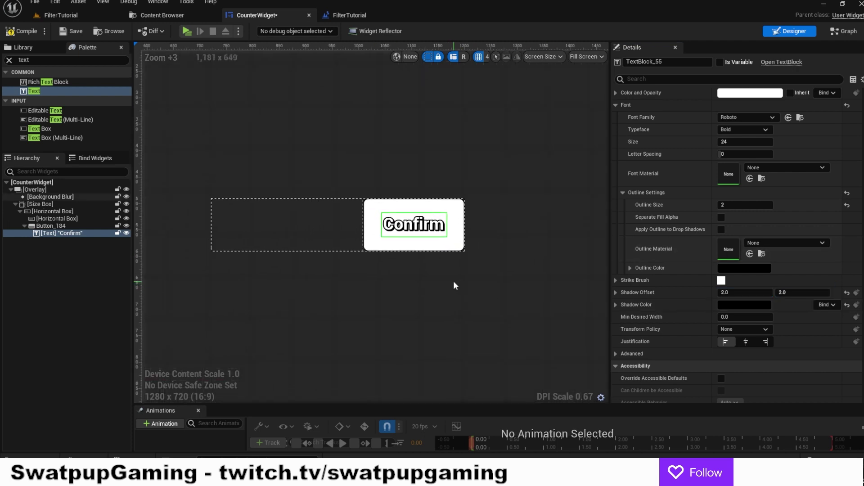
scroll(477, 295, up, 2)
scroll(536, 299, down, 2)
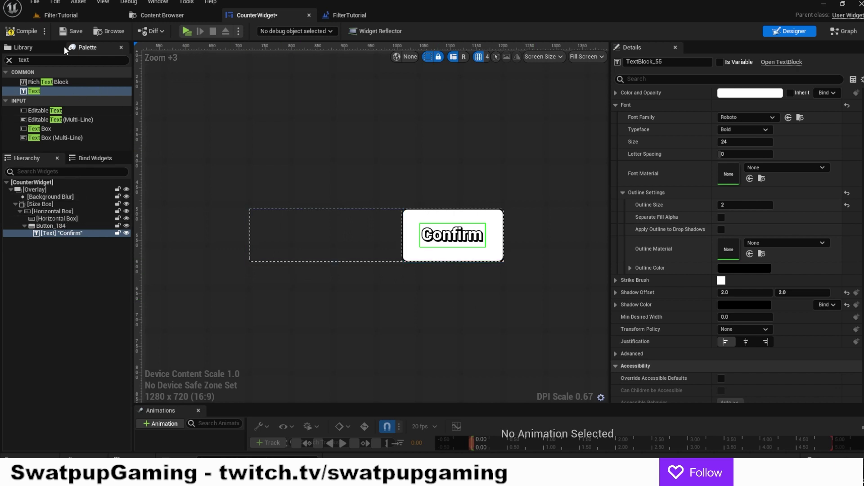
Add an Overlay to the inner Horizontal Box and set its slot size to Fill 1.0.
drag(42, 60, 1, 62)
text(overlay)
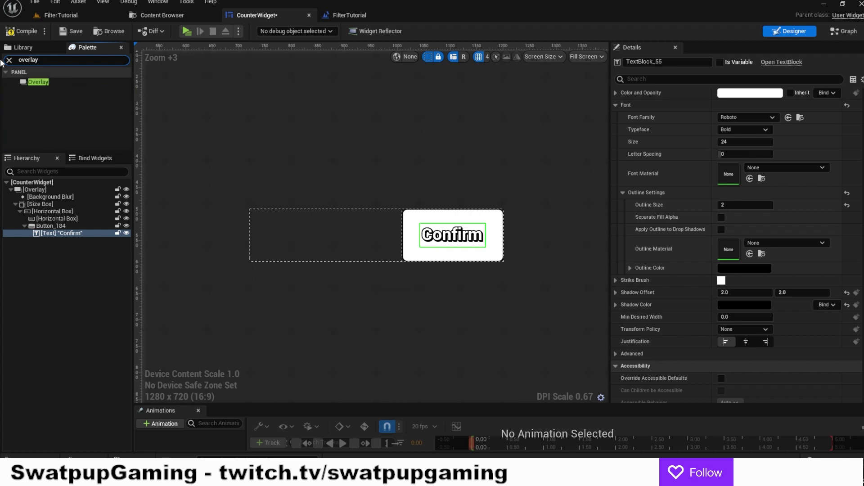
drag(44, 82, 62, 218)
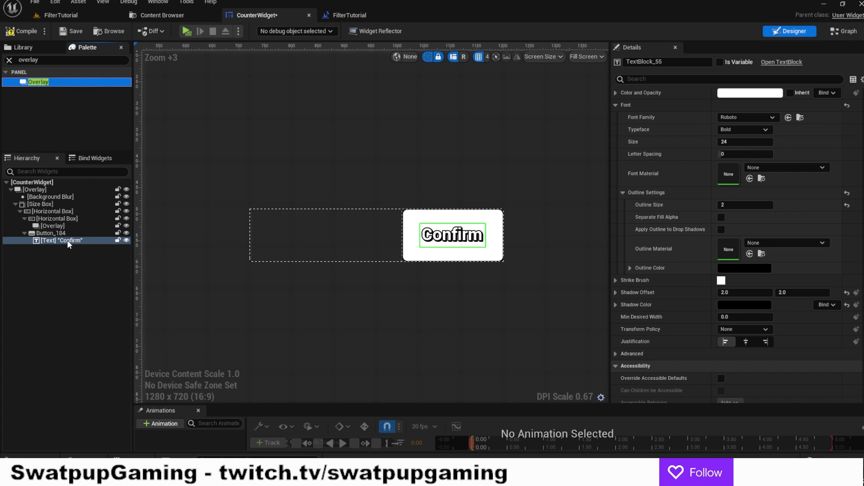
click(63, 226)
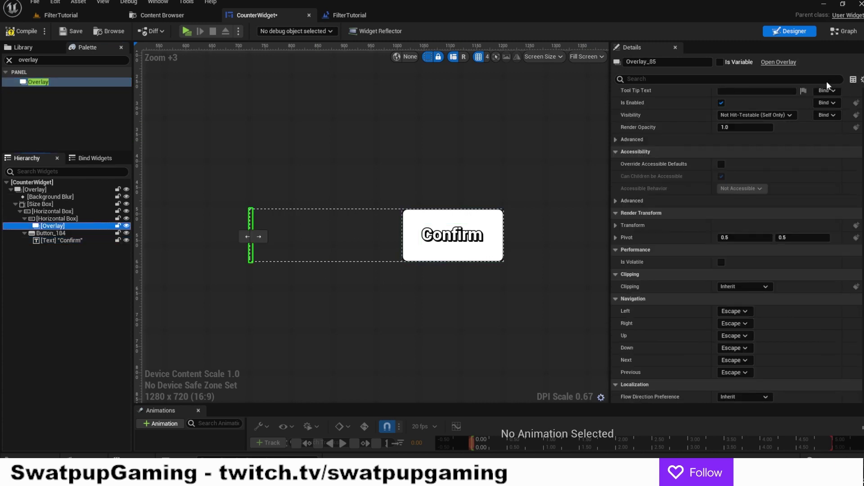
scroll(793, 143, up, 3)
click(747, 118)
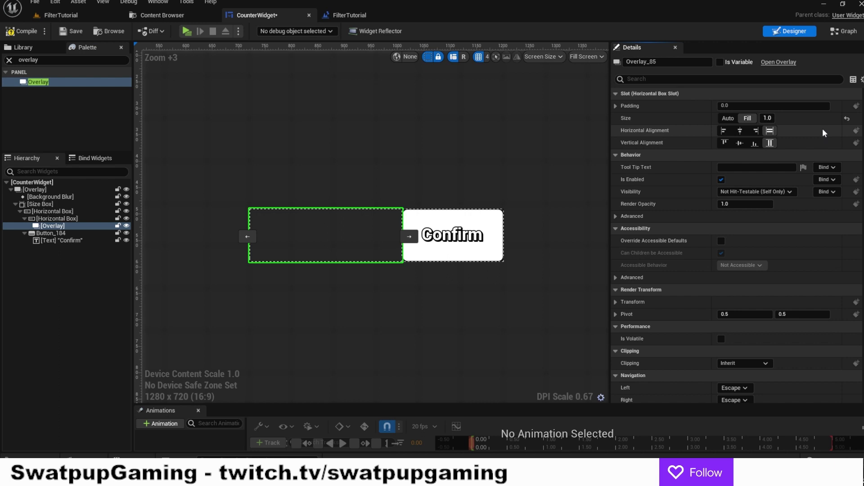
Add a Vertical Box to the inner Horizontal Box after the Overlay and set its slot size to Fill 0.3.
click(9, 59)
text(verti)
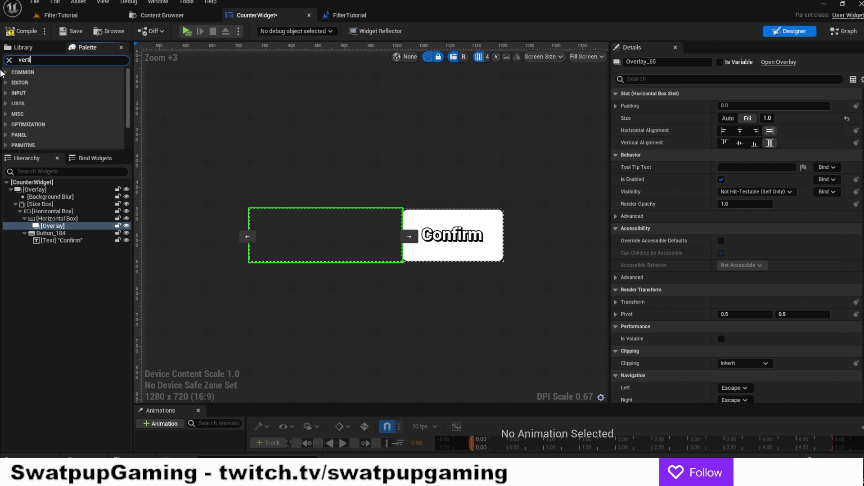
drag(42, 83, 78, 218)
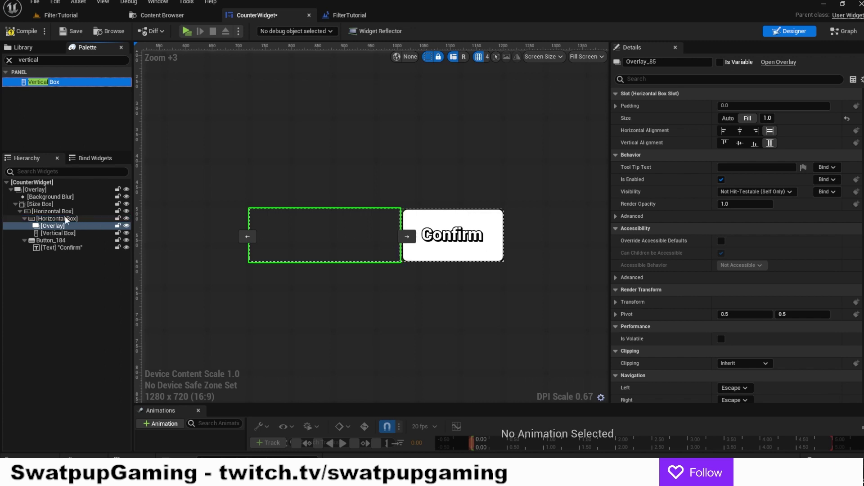
click(58, 234)
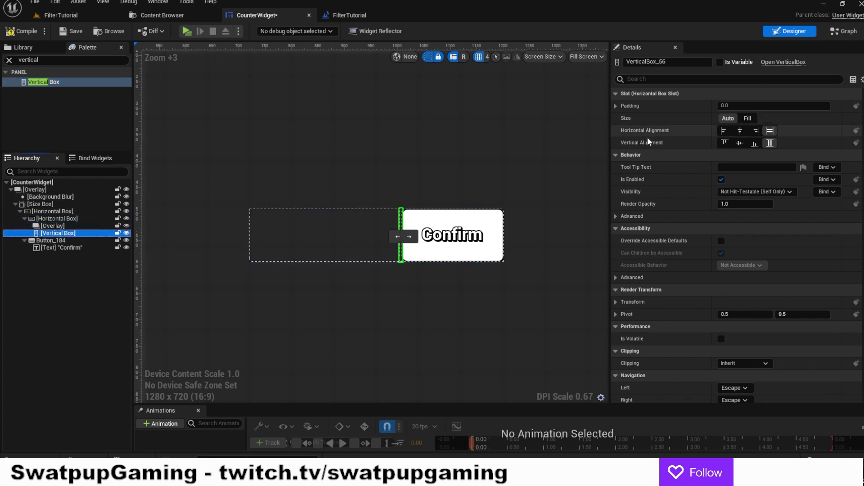
click(748, 118)
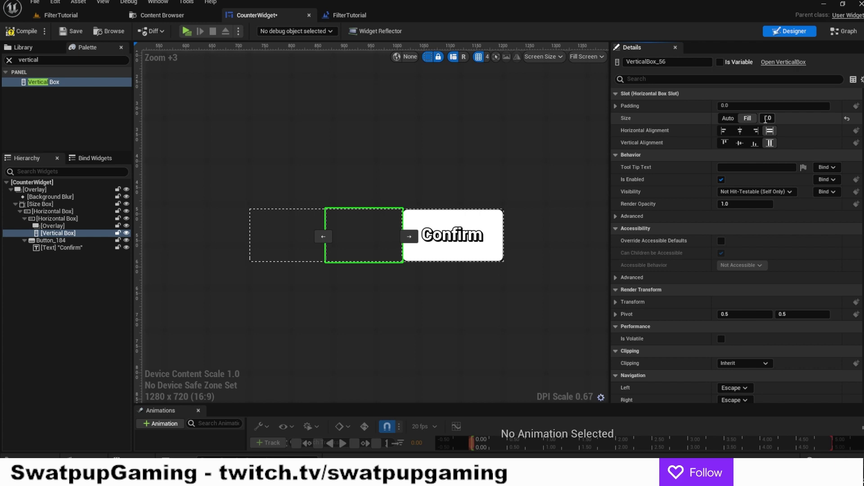
text(0.3)
key(Return)
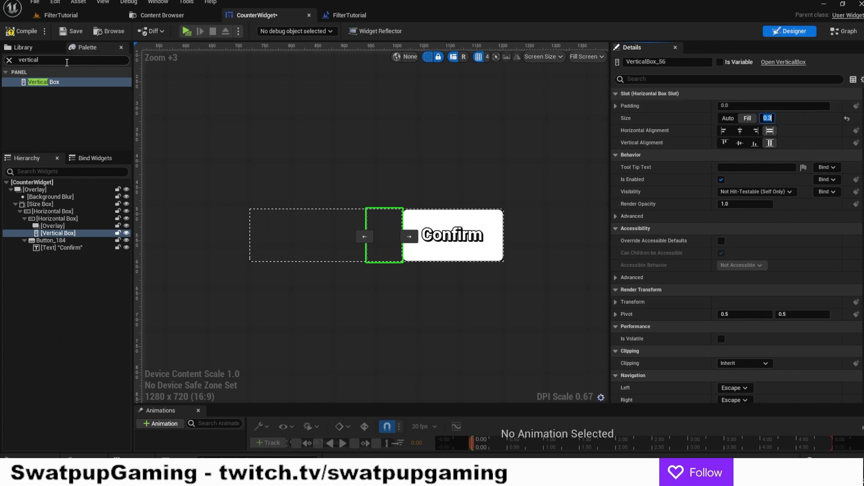
Add an Image to the Overlay inside the inner Horizontal Box.
drag(45, 59, 2, 59)
text(image)
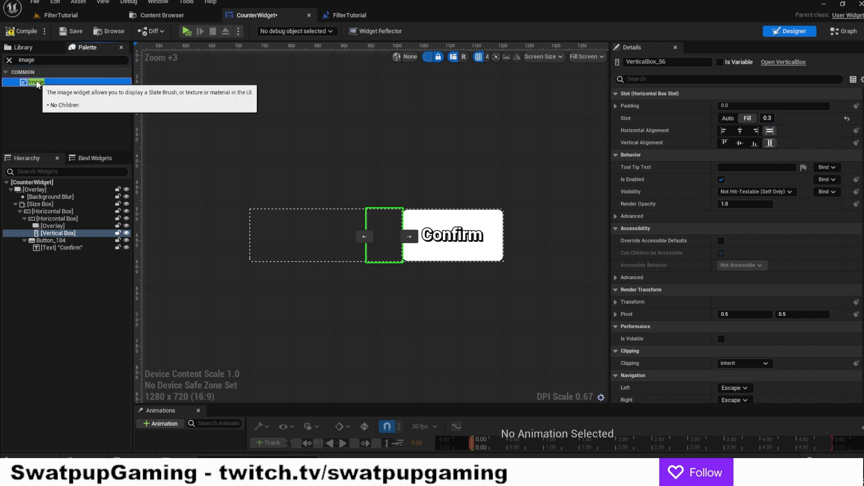
drag(34, 81, 61, 227)
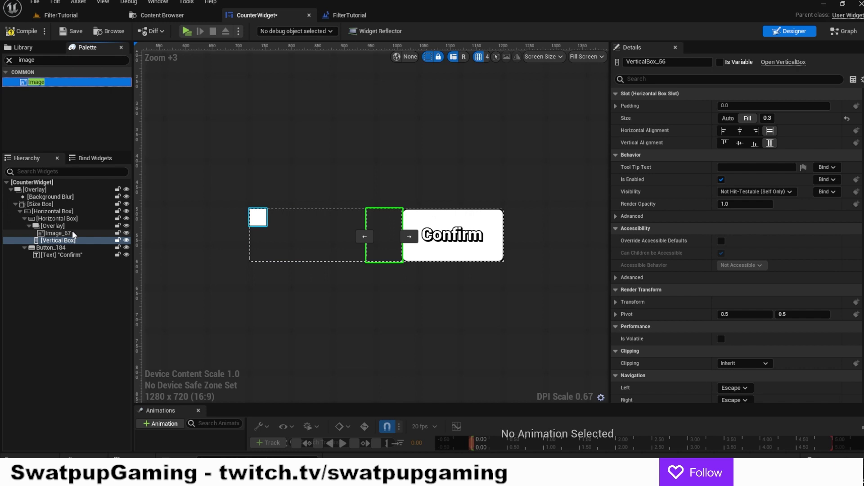
Tint the Overlay's image black with alpha 0.5 and set its horizontal and vertical alignment to fill.
click(71, 232)
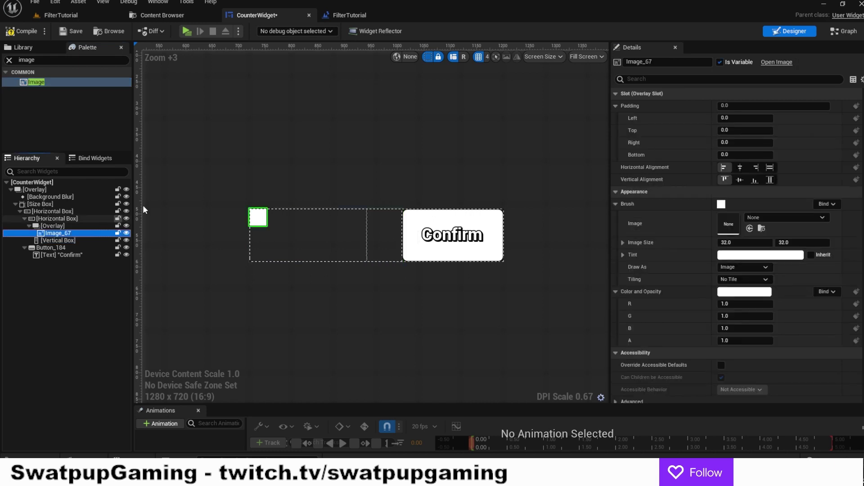
click(735, 255)
drag(671, 295, 670, 353)
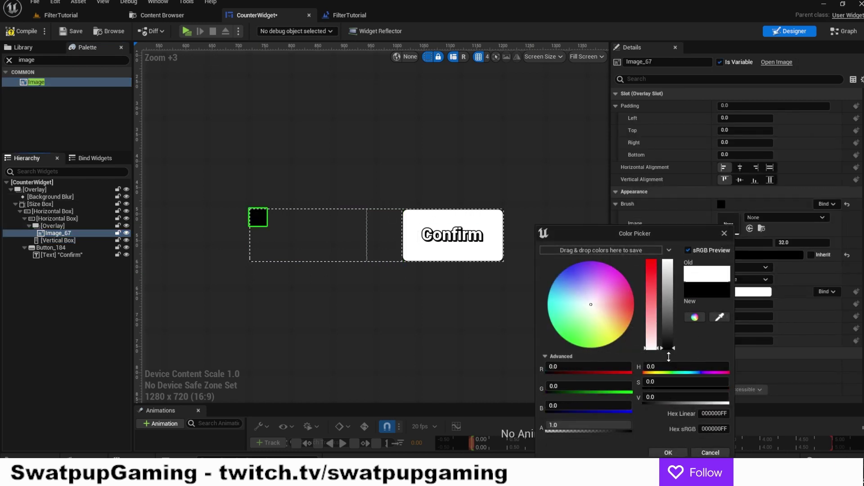
click(594, 421)
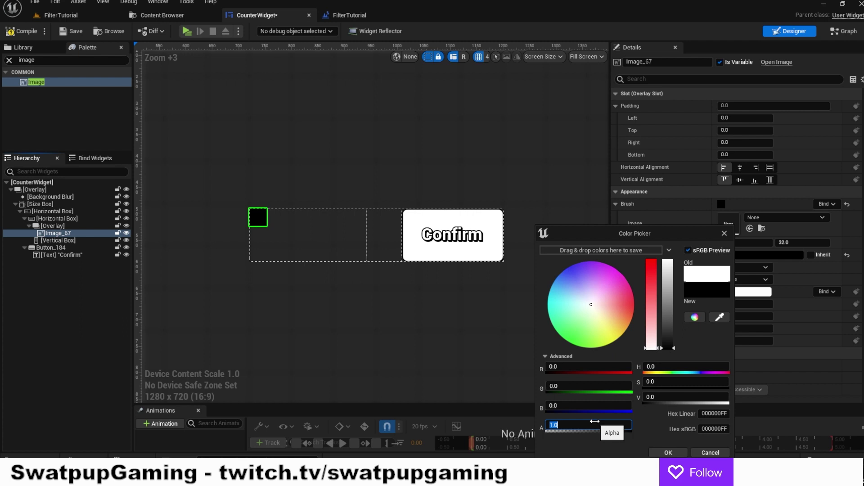
text(0.5)
key(Return)
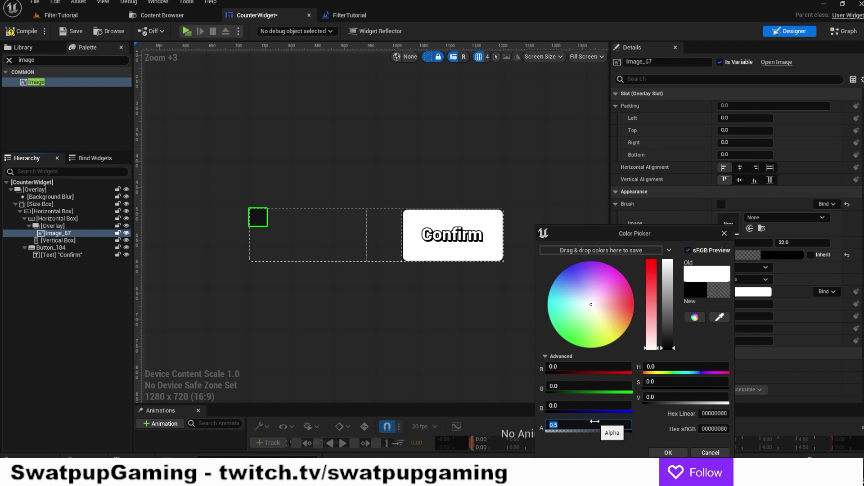
click(668, 453)
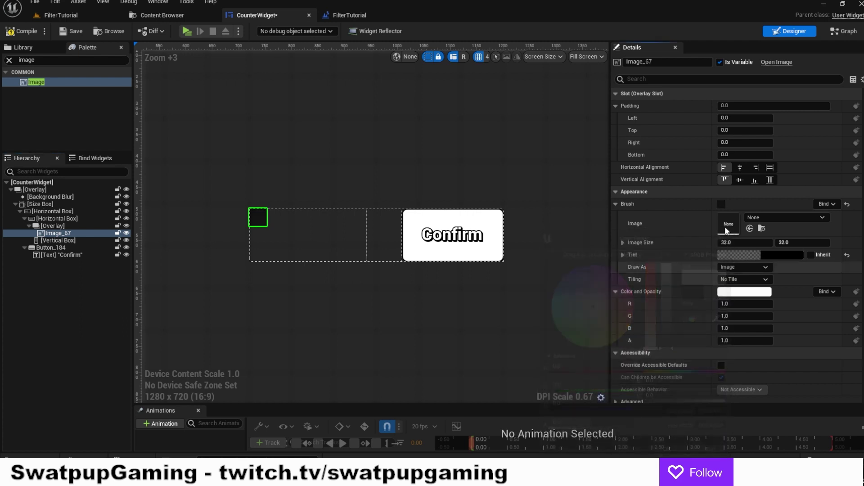
click(768, 168)
click(770, 180)
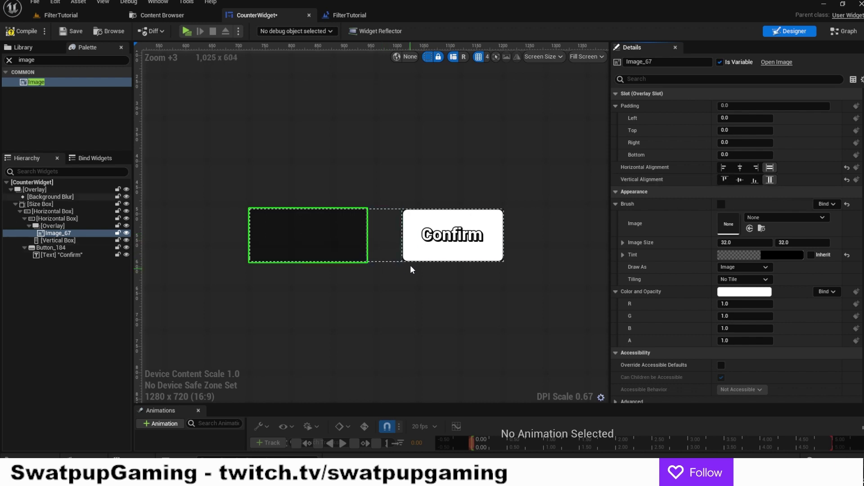
Add an Editable Text to the Overlay above the black image and centre it horizontally and vertically.
drag(47, 62, 0, 71)
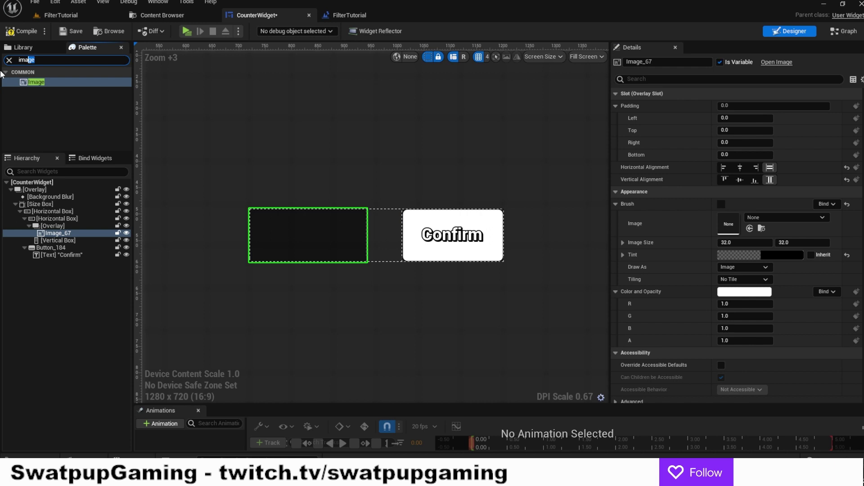
key(BackSpace)
key(BackSpace)
key(BackSpace)
key(BackSpace)
text(text)
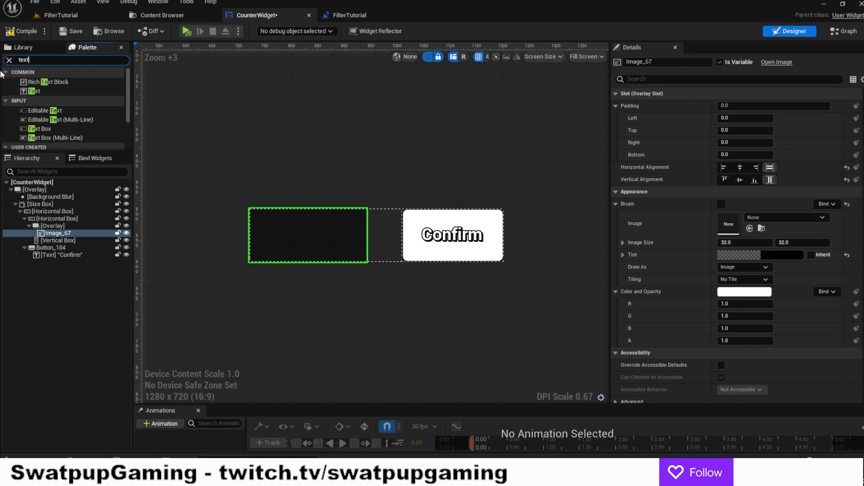
drag(65, 109, 68, 226)
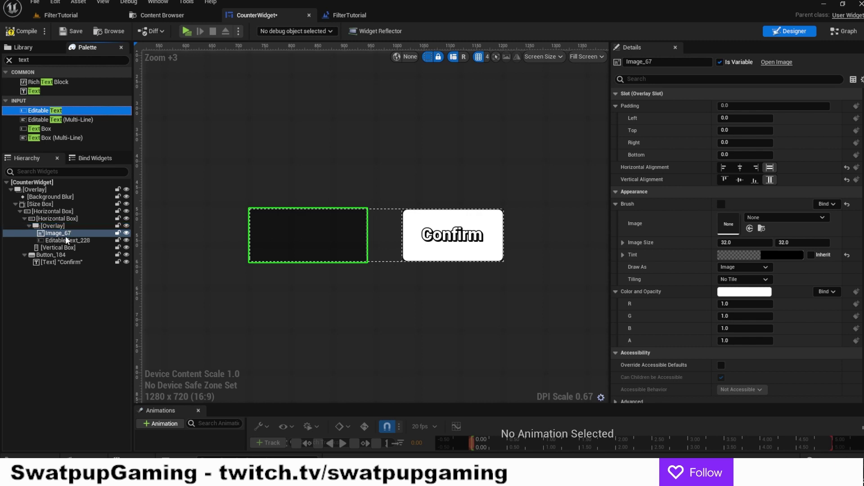
click(68, 241)
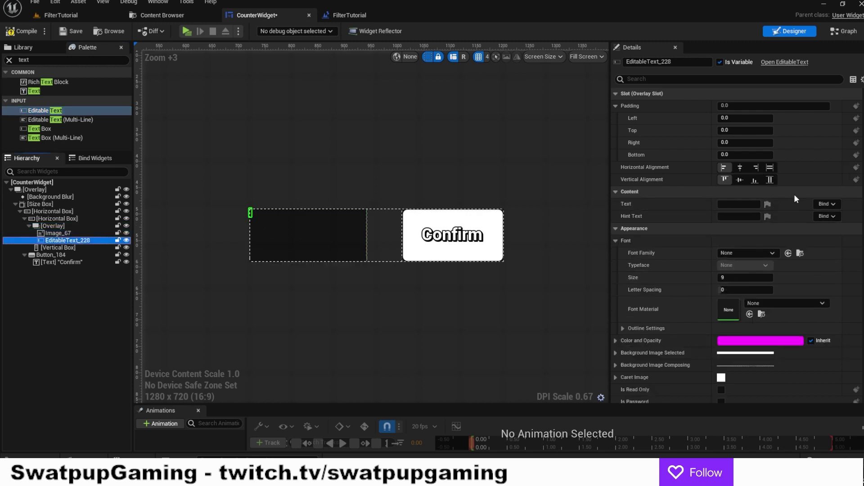
click(741, 168)
click(741, 180)
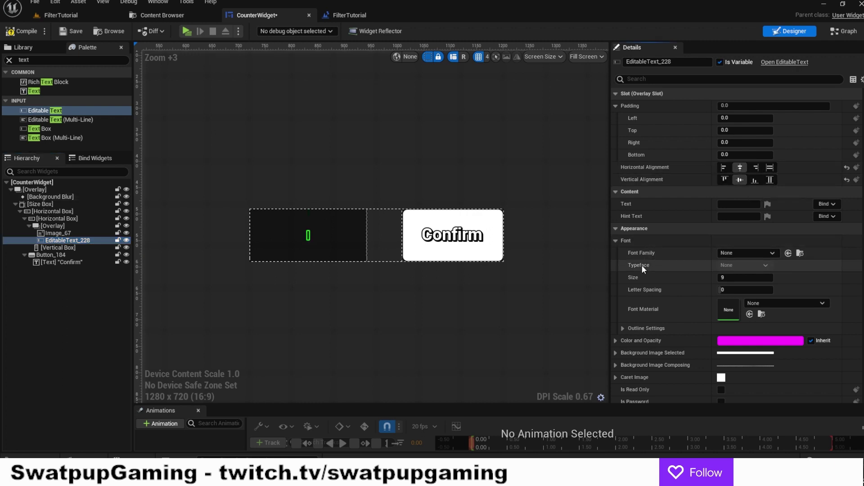
Set the editable text's font family to Roboto and its font size to 36.
click(740, 252)
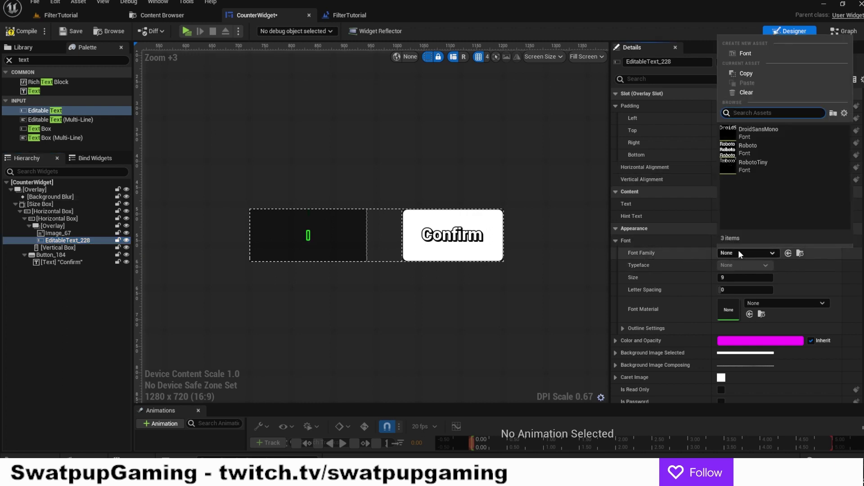
click(758, 150)
click(748, 278)
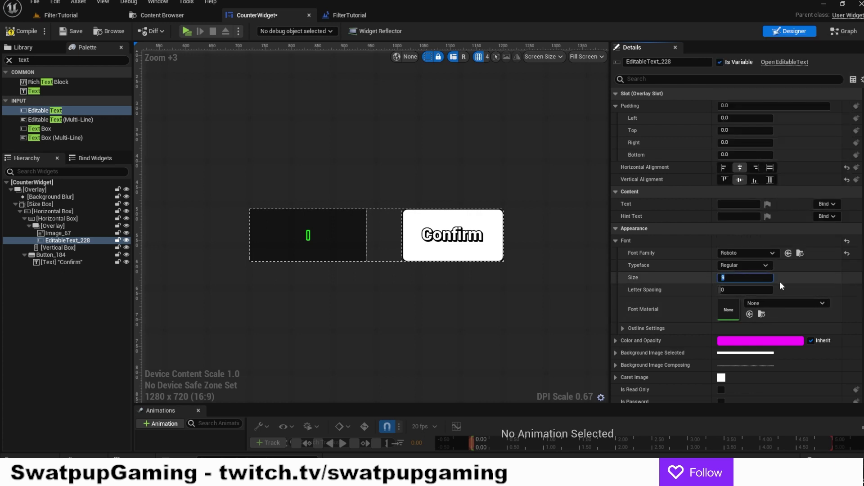
text(36)
key(Tab)
Set both the text and the hint text of the editable text to 0.
click(729, 205)
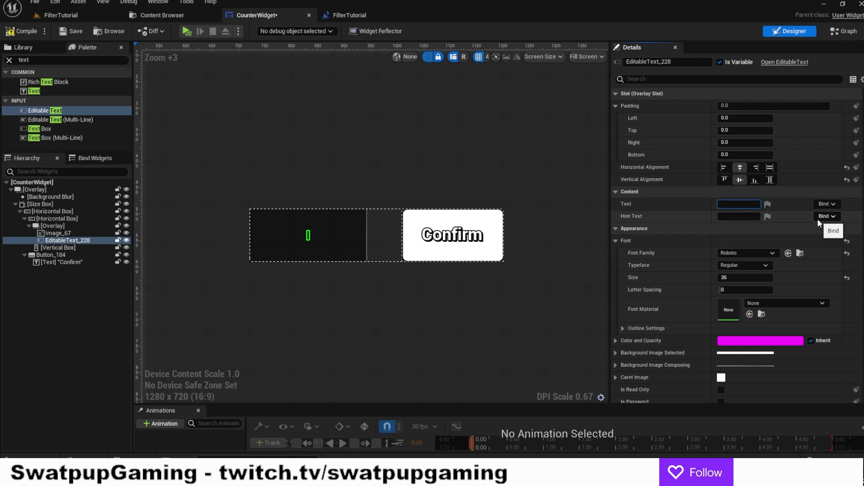
key(Tab)
click(770, 167)
key(Tab)
text(0)
key(Tab)
click(754, 278)
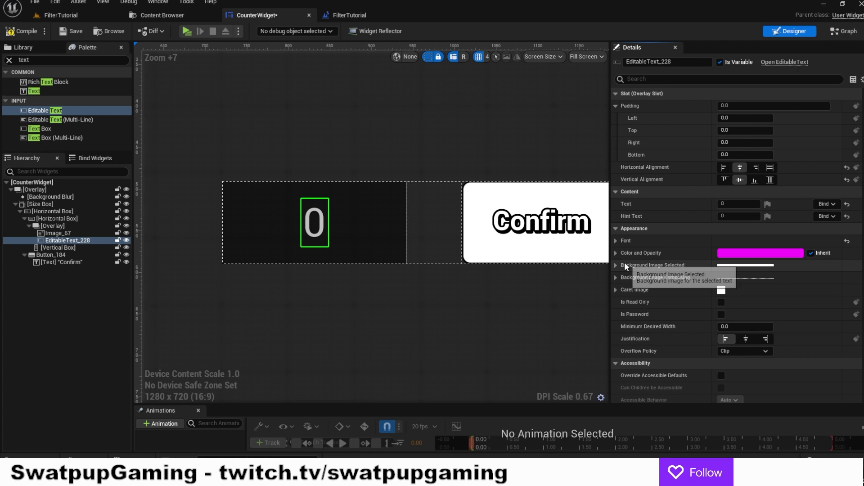
Make the editable text's Background Image Selected transparent by setting its tint alpha to 0.
click(616, 265)
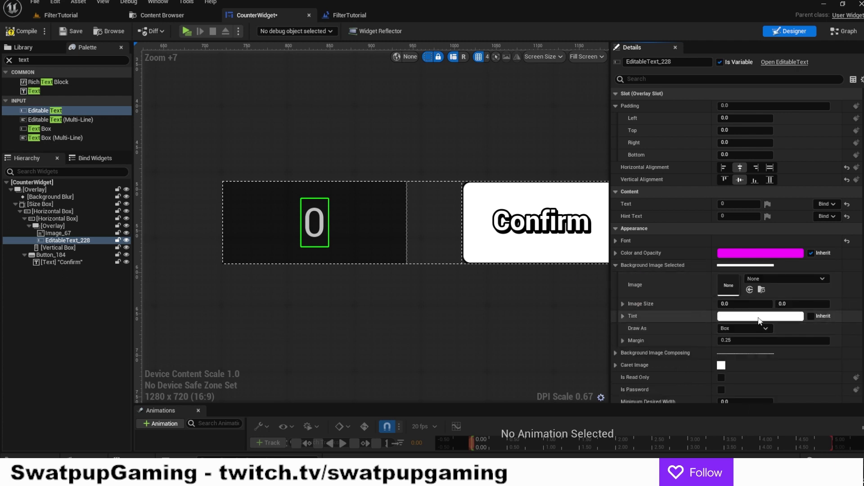
click(760, 321)
click(591, 425)
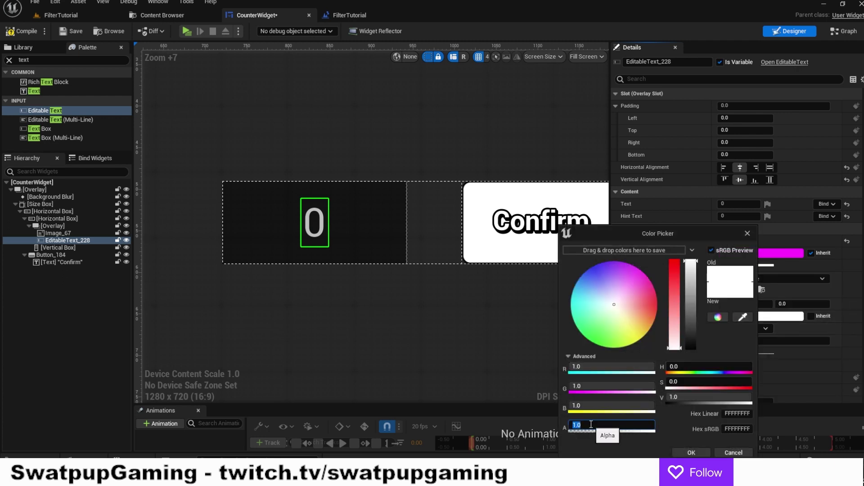
text(0)
key(Return)
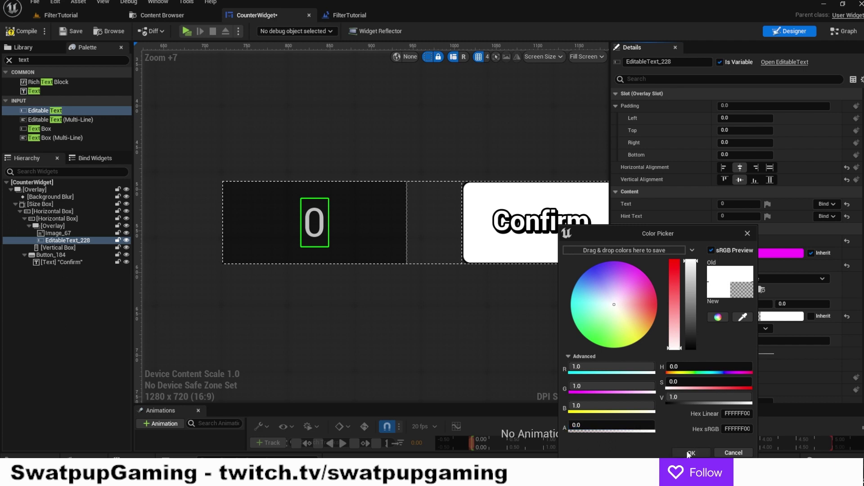
click(687, 450)
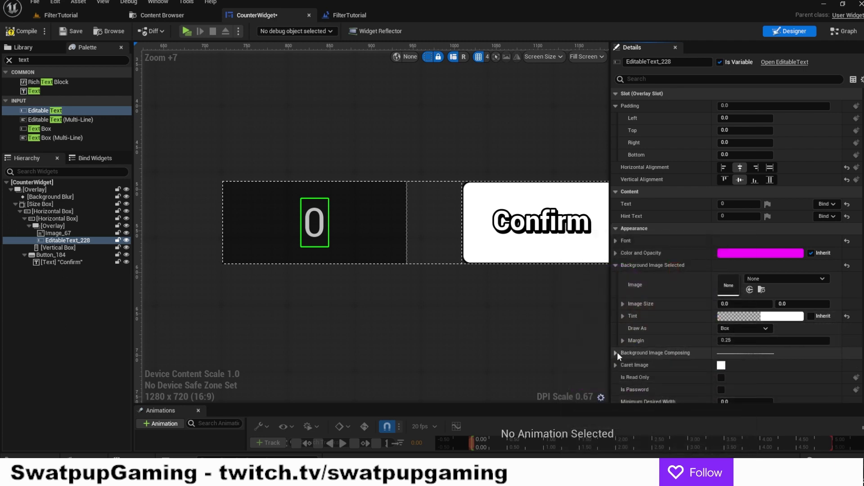
Make the editable text's Background Image Composing transparent by setting its tint alpha to 0.
click(617, 353)
scroll(739, 351, down, 3)
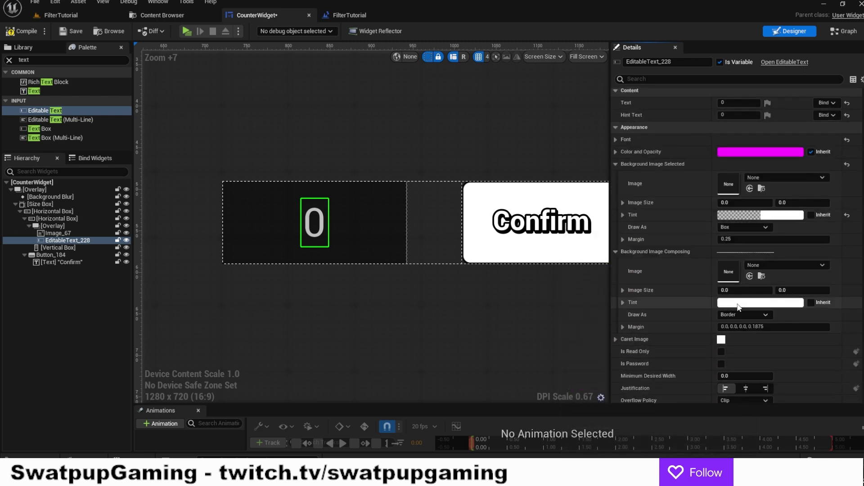
click(761, 302)
click(578, 425)
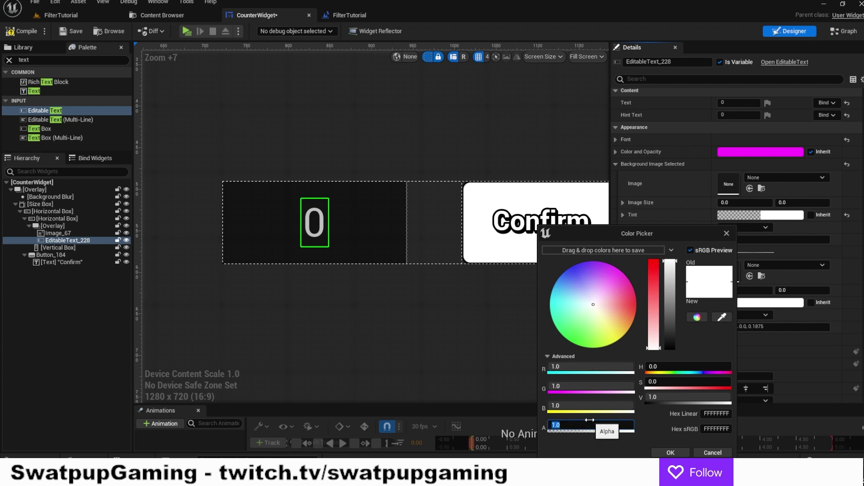
text(0)
key(Return)
click(671, 452)
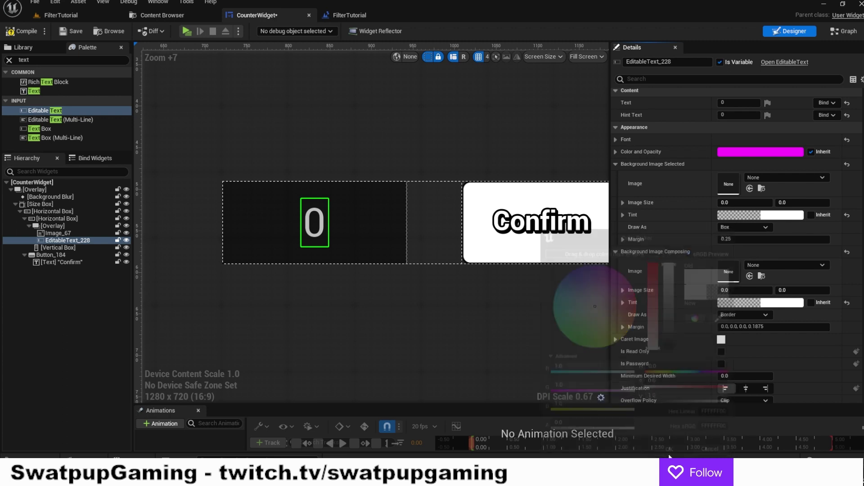
scroll(675, 301, down, 2)
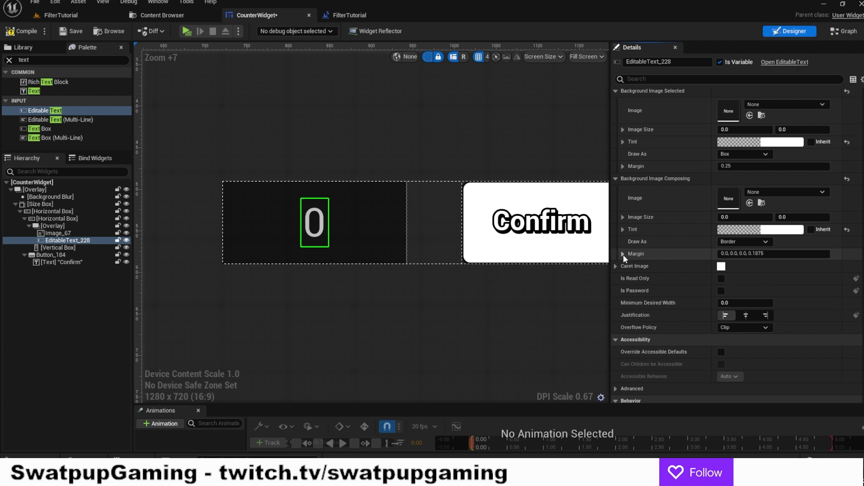
click(615, 178)
Add a Button to the Vertical Box and set its slot size to Fill 1.0.
click(39, 62)
text(button)
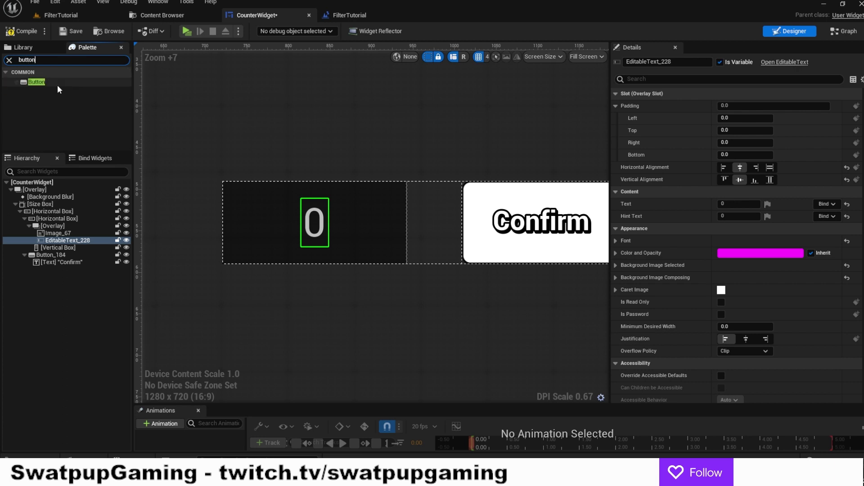
drag(51, 81, 76, 247)
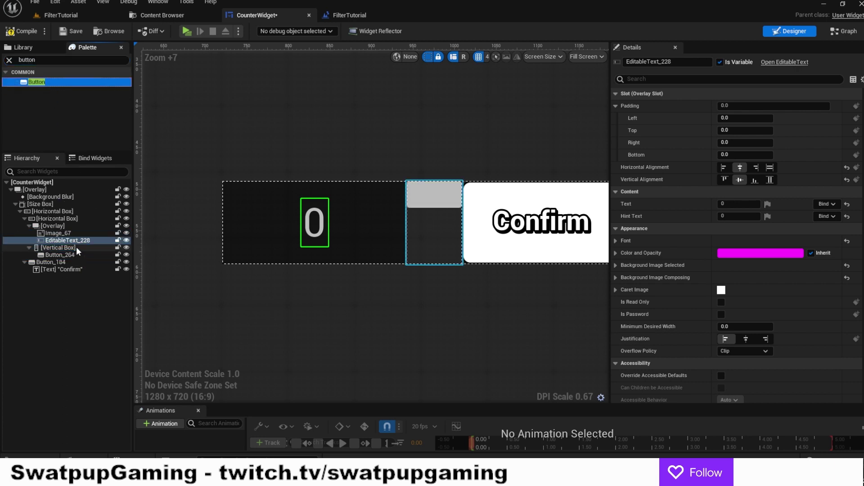
click(51, 242)
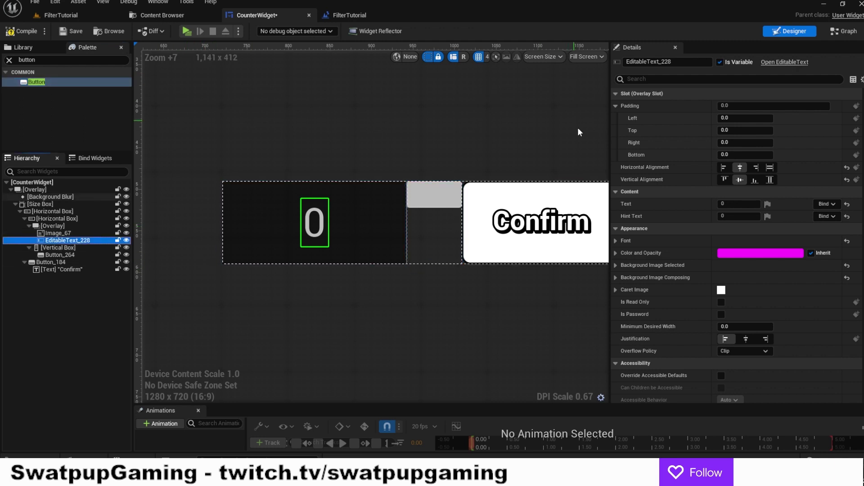
click(72, 254)
click(748, 119)
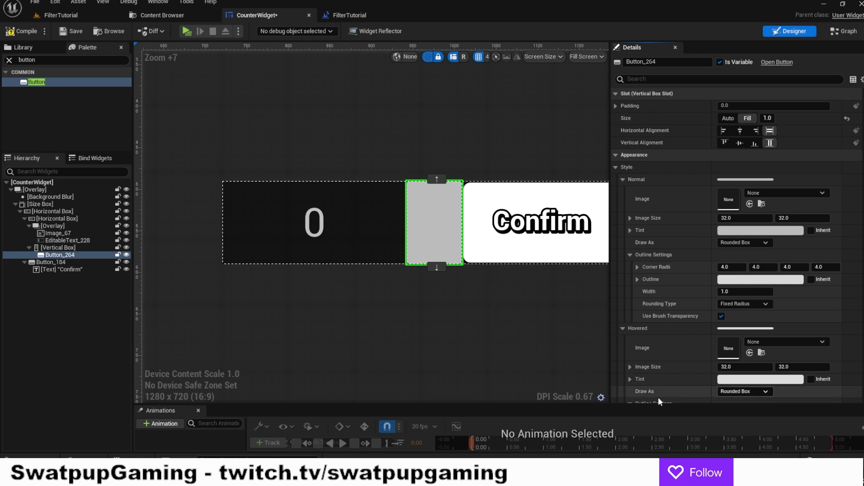
Import the up and down chevron textures, normal and pressed versions, into the CounterWidget content folder.
click(164, 17)
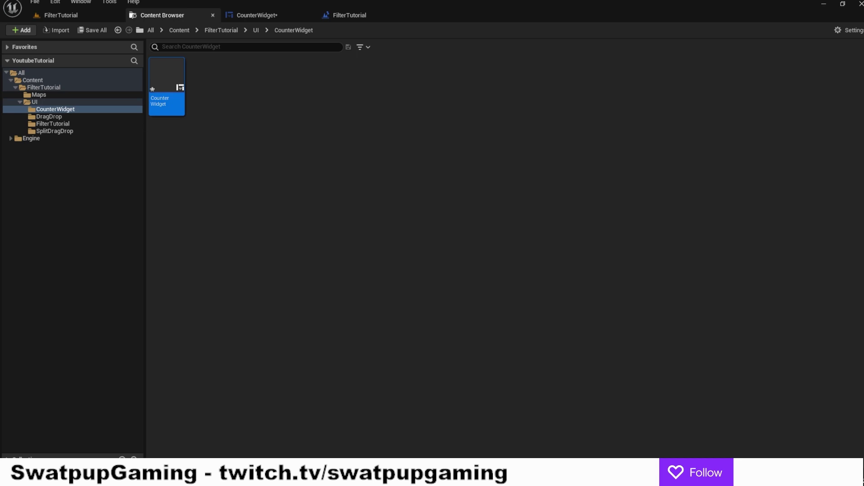
drag(838, 285, 269, 77)
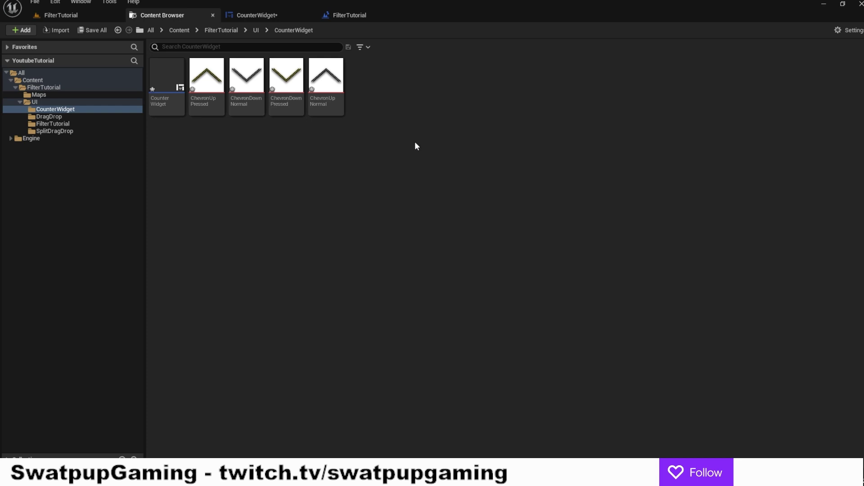
Bulk-edit the four chevron textures in the property matrix to use UserInterface2D (RGBA) compression, and save them.
click(205, 76)
shift+click(322, 81)
right_click(322, 81)
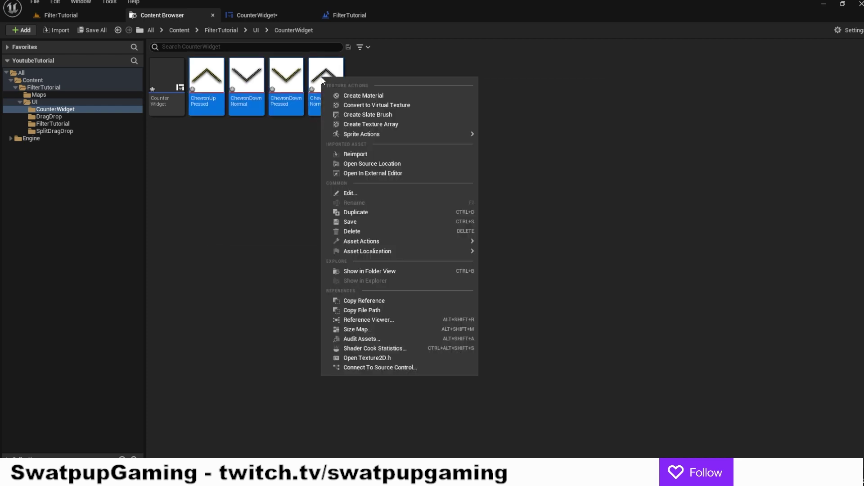
mouse_move(386, 241)
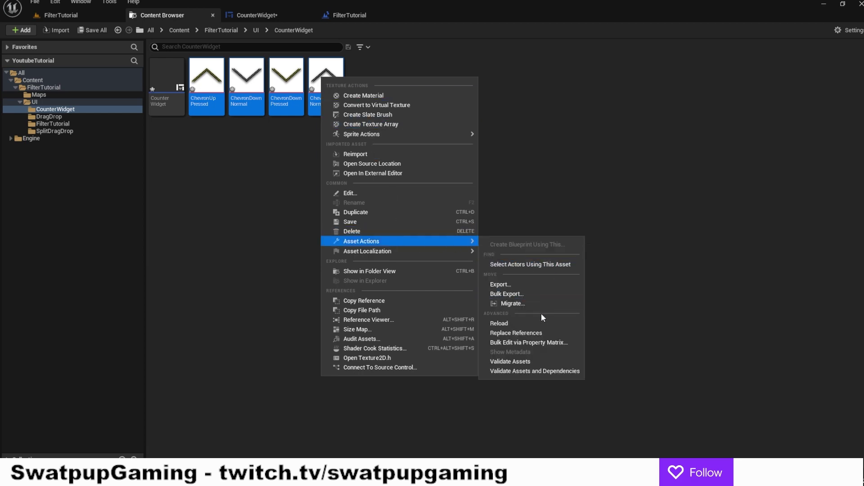
click(549, 343)
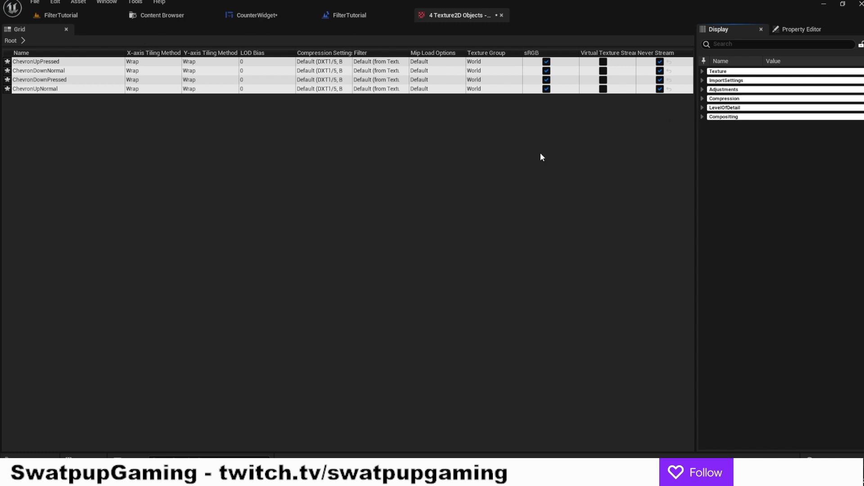
click(703, 98)
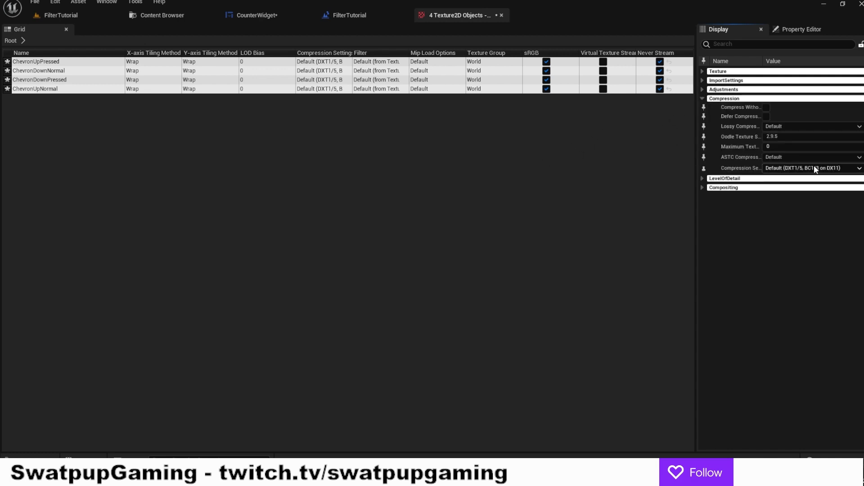
click(791, 170)
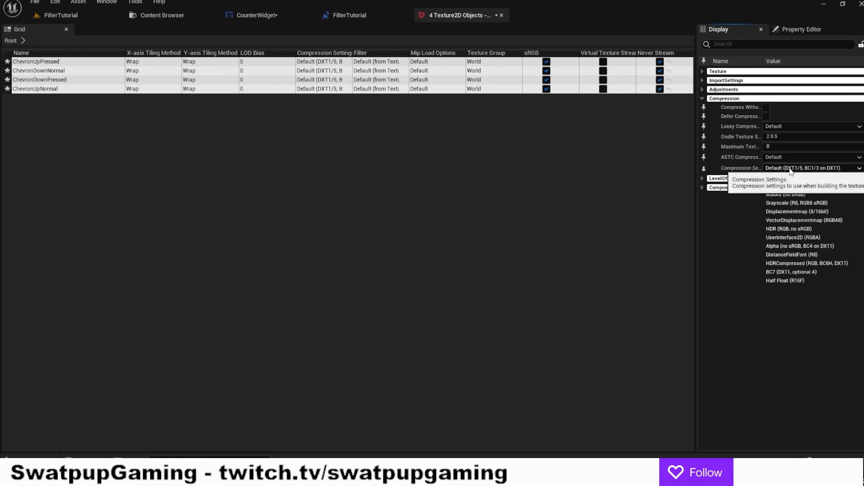
click(833, 235)
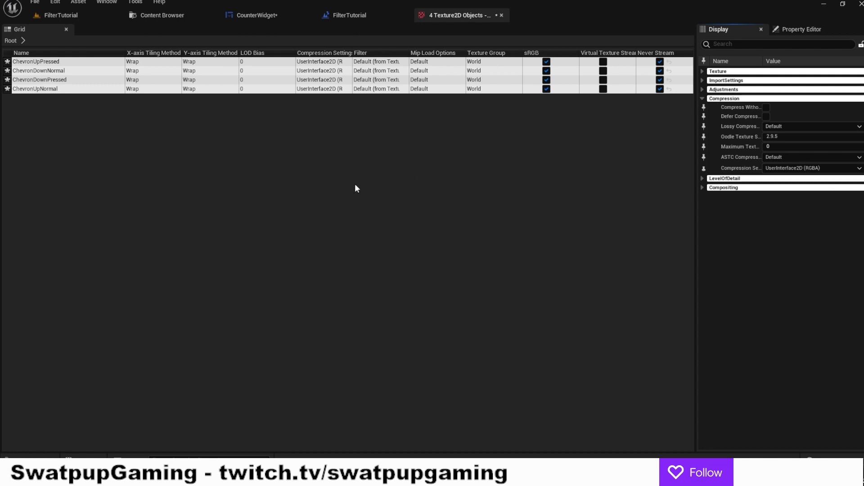
key(ctrl+s)
click(502, 15)
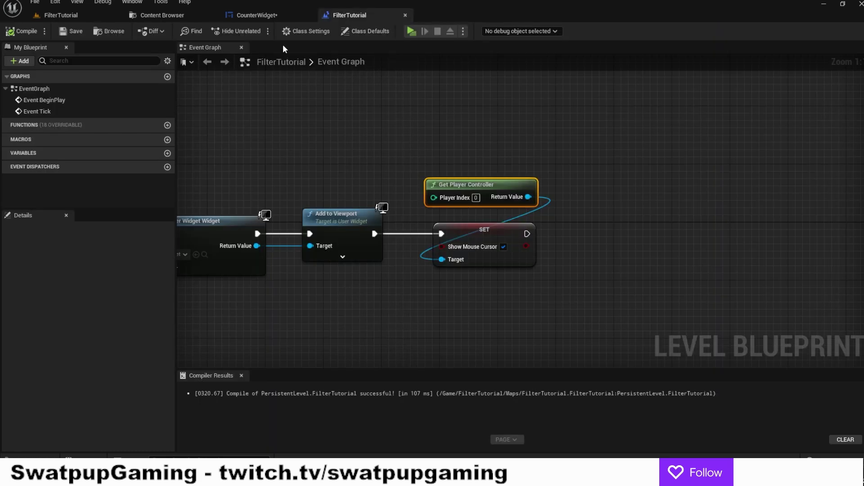
Back in CounterWidget, set the Normal style image of the Vertical Box's button to ChevronUpNormal.
click(270, 14)
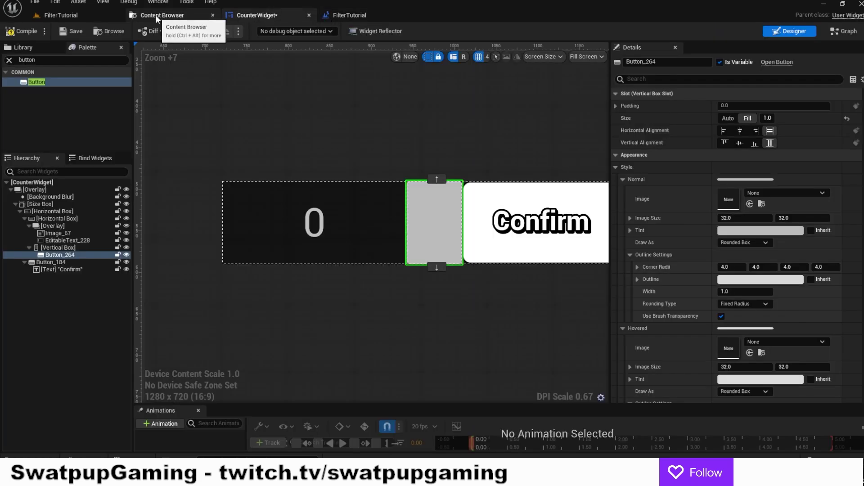
click(156, 15)
click(275, 15)
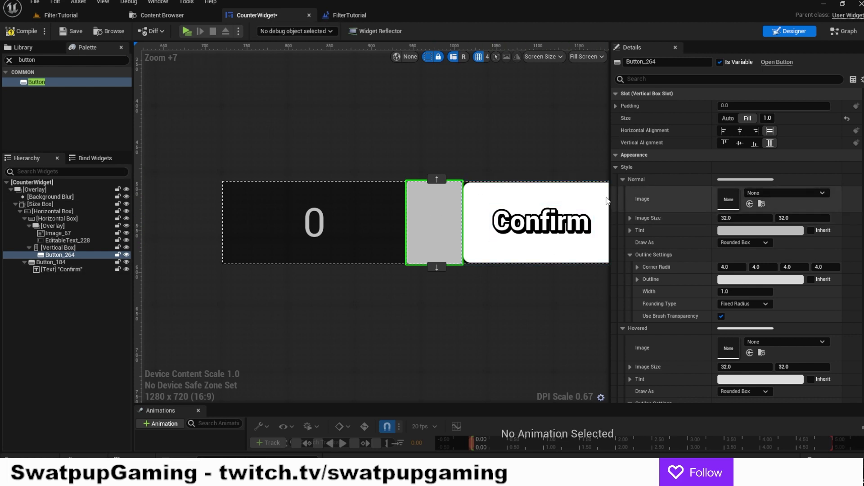
click(782, 191)
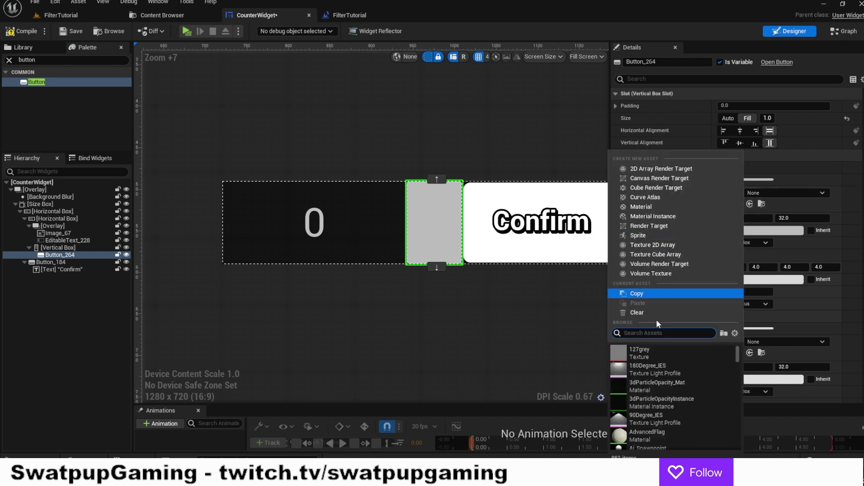
text(chev)
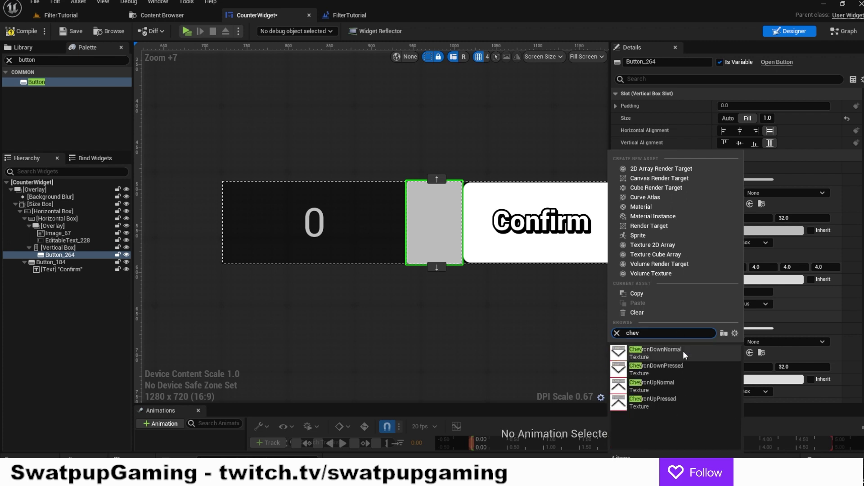
click(703, 384)
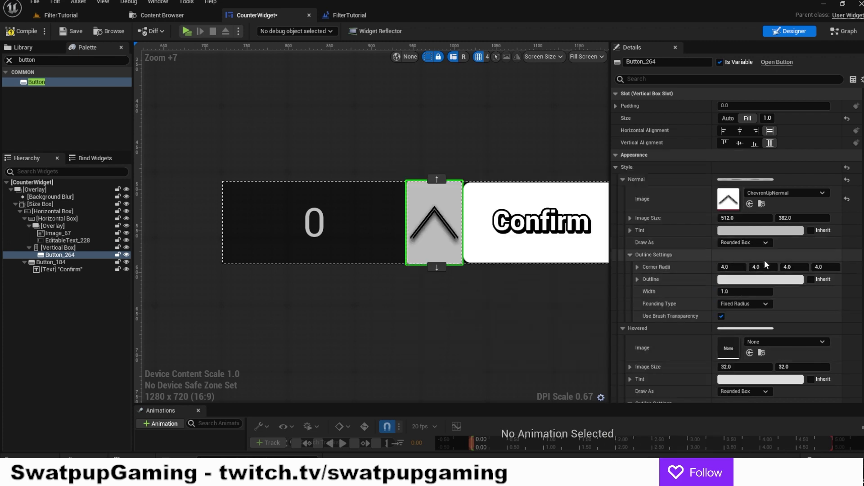
Set the Hovered style image of the Vertical Box's button to ChevronUpNormal.
scroll(761, 284, down, 2)
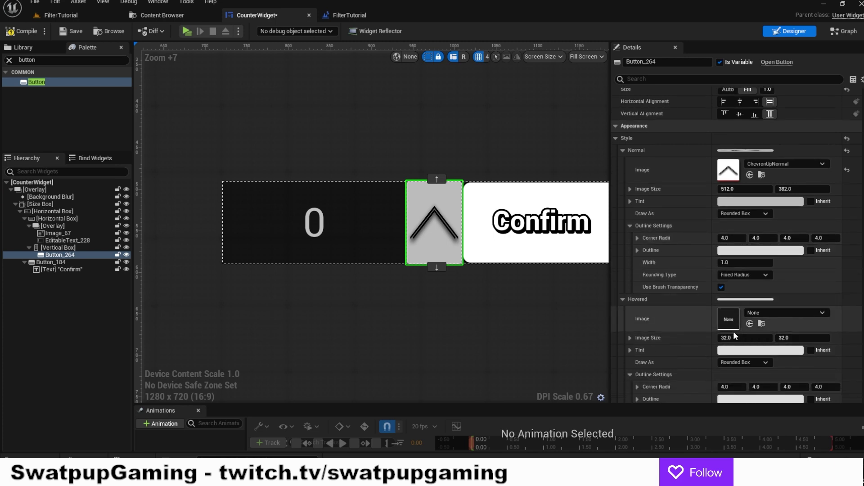
click(785, 312)
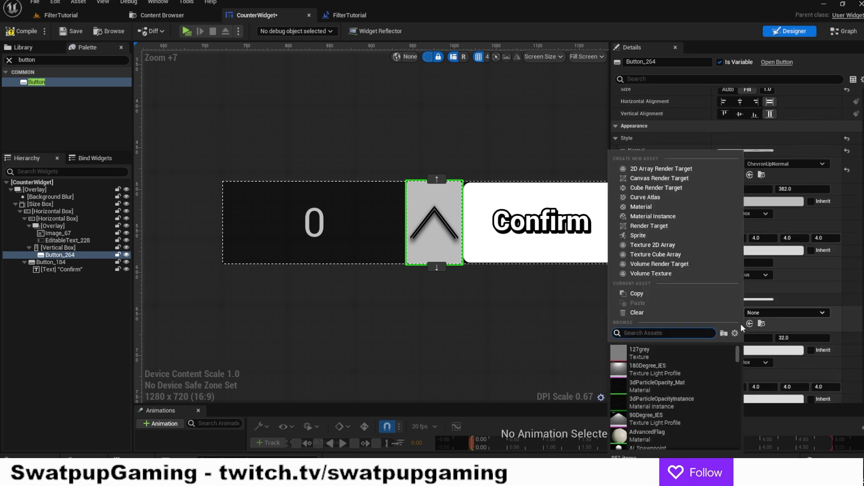
text(che)
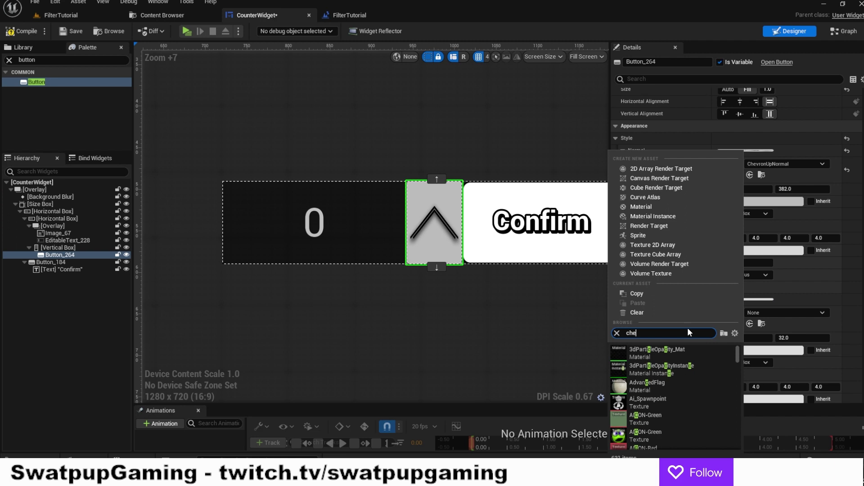
text(v)
click(669, 385)
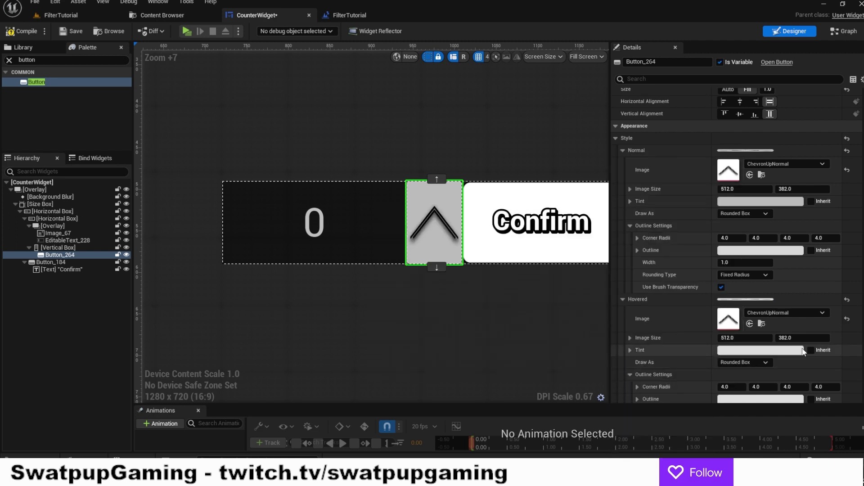
Set the Pressed style image of the Vertical Box's button to ChevronUpPressed.
scroll(801, 319, down, 6)
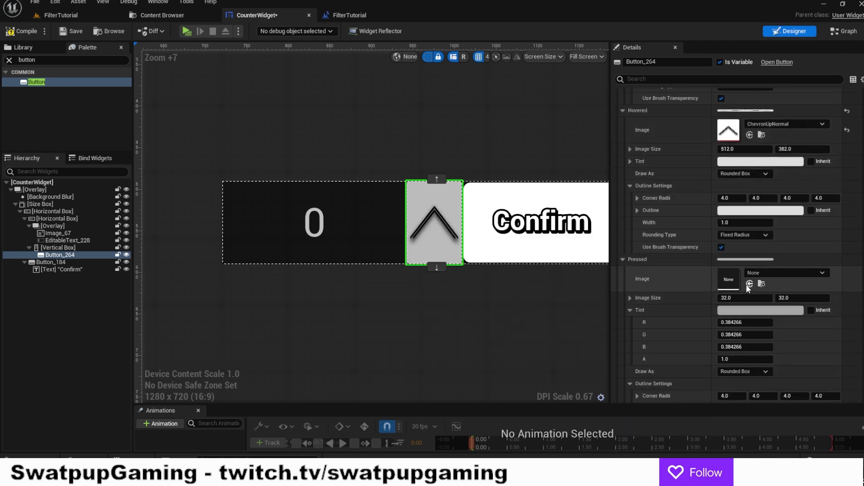
click(779, 272)
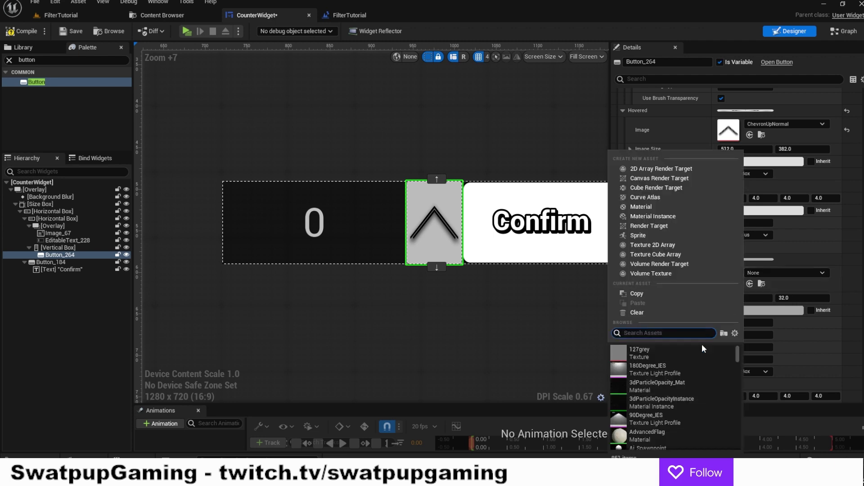
text(chev)
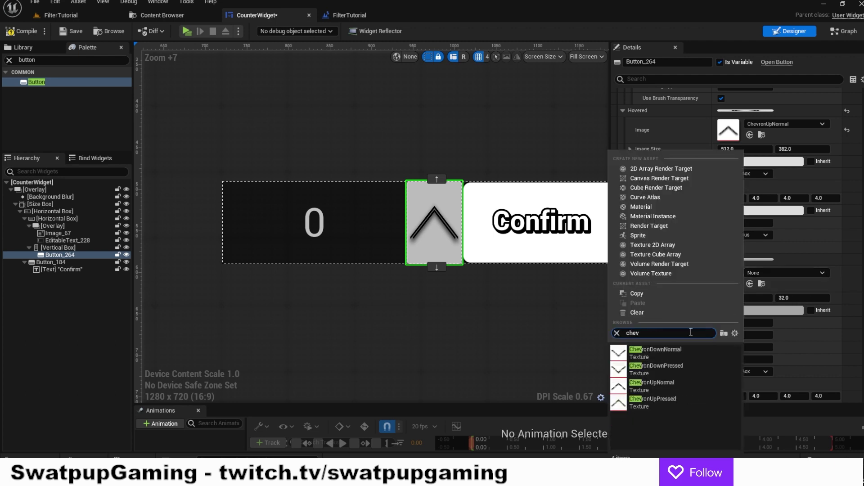
click(693, 398)
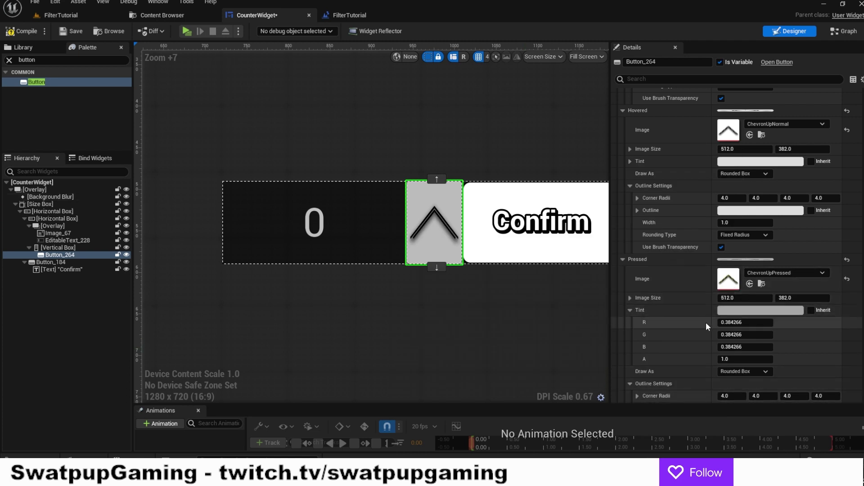
Change the chevron button's Normal tint to full white (value 1.0).
scroll(703, 320, up, 5)
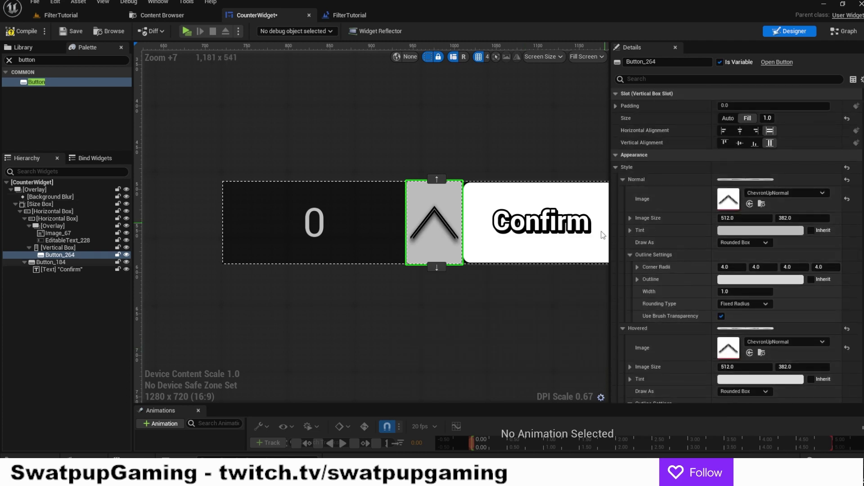
click(746, 233)
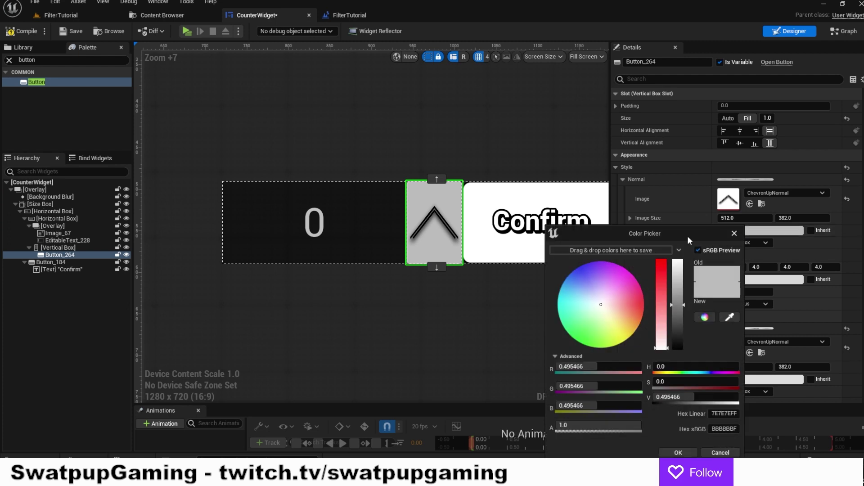
drag(677, 292, 677, 247)
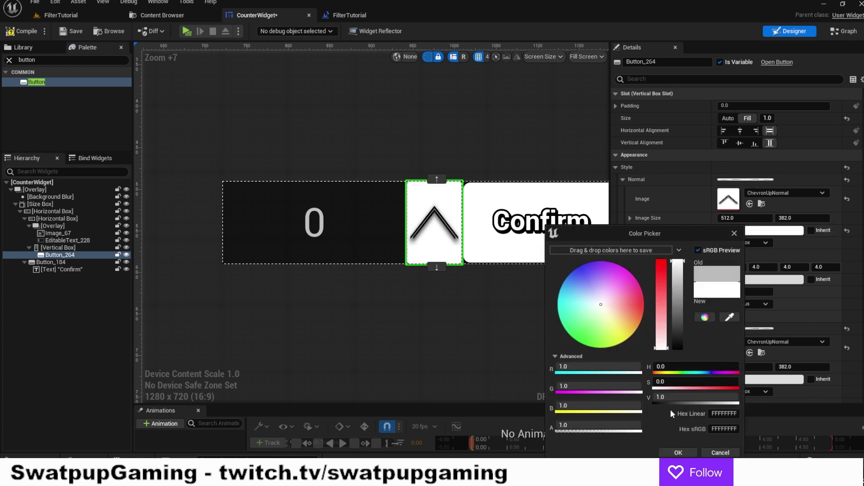
click(678, 453)
Set all four corner radii of the chevron button's Normal outline to 6.0.
click(730, 268)
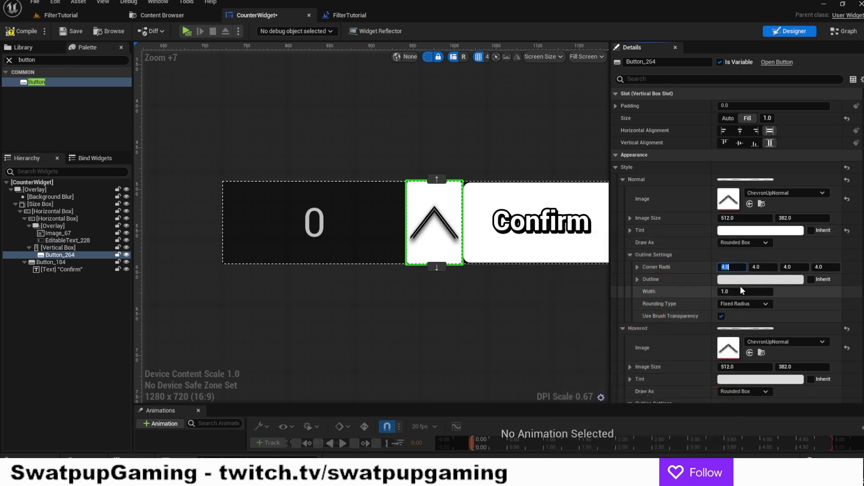
text(6)
key(Tab)
text(6)
key(Tab)
text(6)
key(Tab)
text(6)
key(Tab)
Make the chevron button's Normal outline black with a width of 2.0.
click(733, 279)
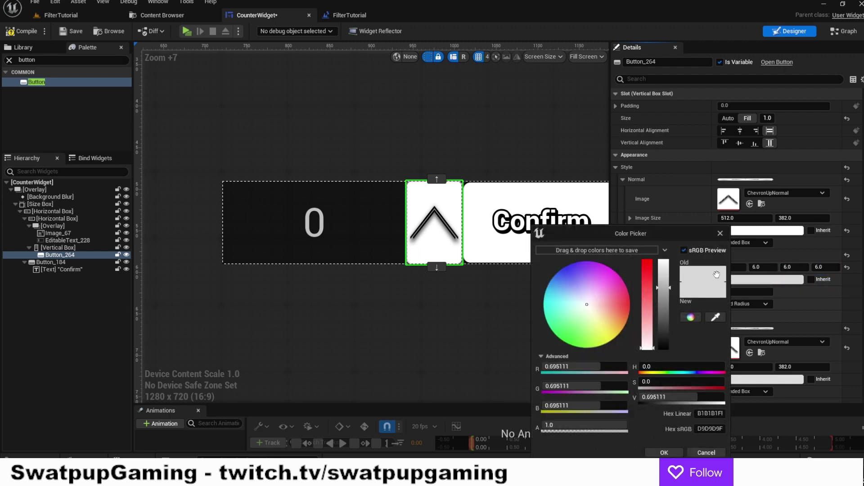
drag(658, 293, 668, 361)
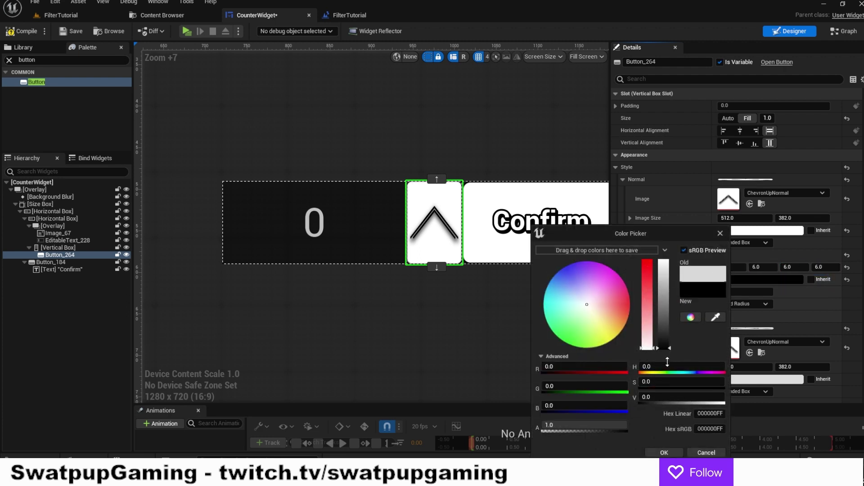
click(664, 453)
click(741, 292)
text(2)
key(Return)
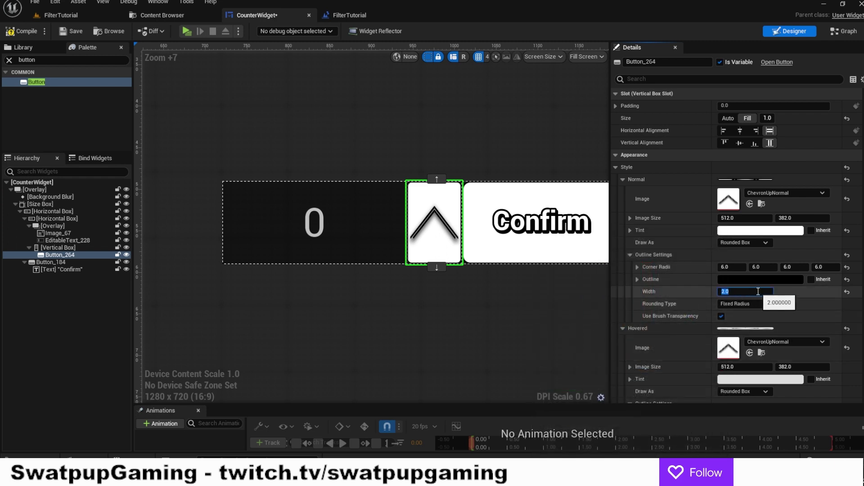
Change the chevron button's Hovered tint to full white (value 1.0).
scroll(752, 286, down, 3)
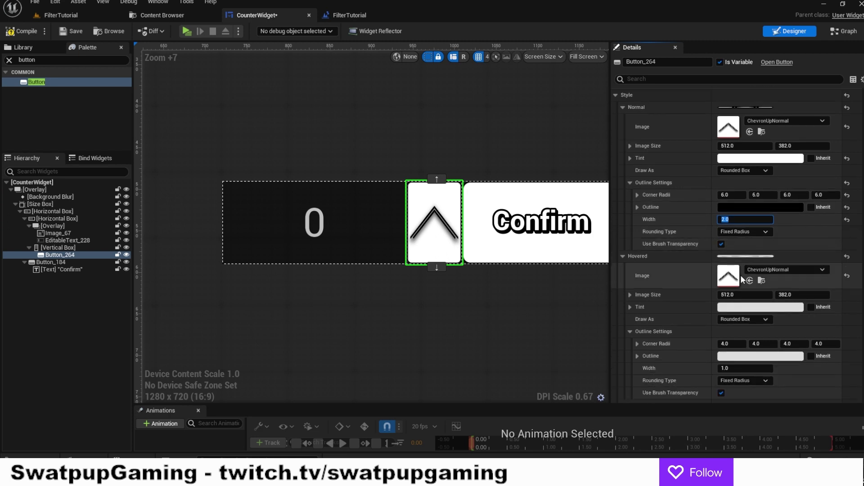
click(741, 309)
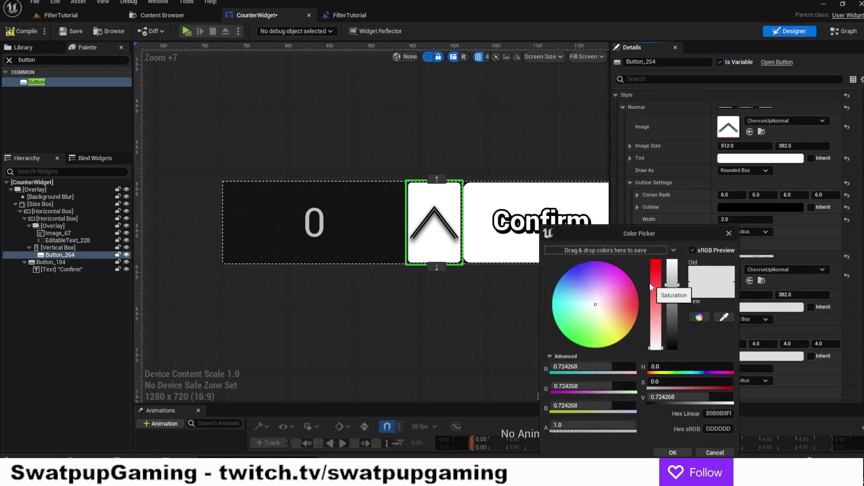
drag(669, 291, 678, 264)
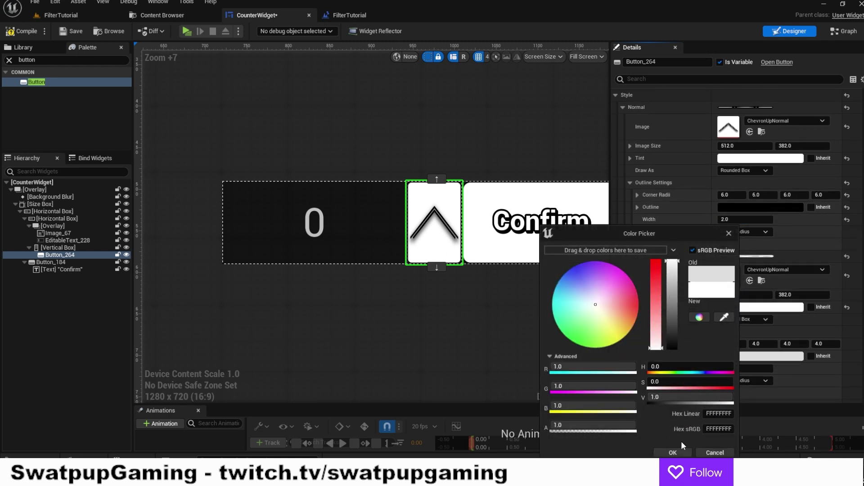
click(676, 451)
Make the chevron button's Hovered outline black with a width of 2.0.
click(760, 357)
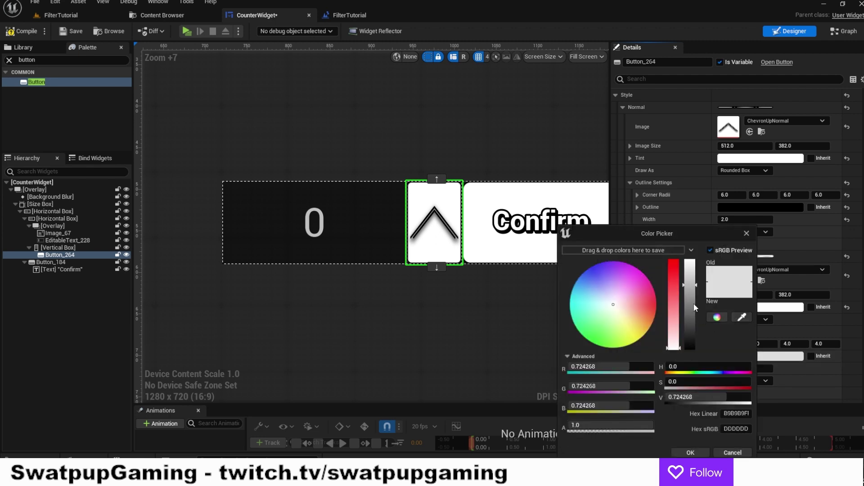
drag(695, 308, 694, 354)
click(690, 453)
scroll(771, 352, down, 3)
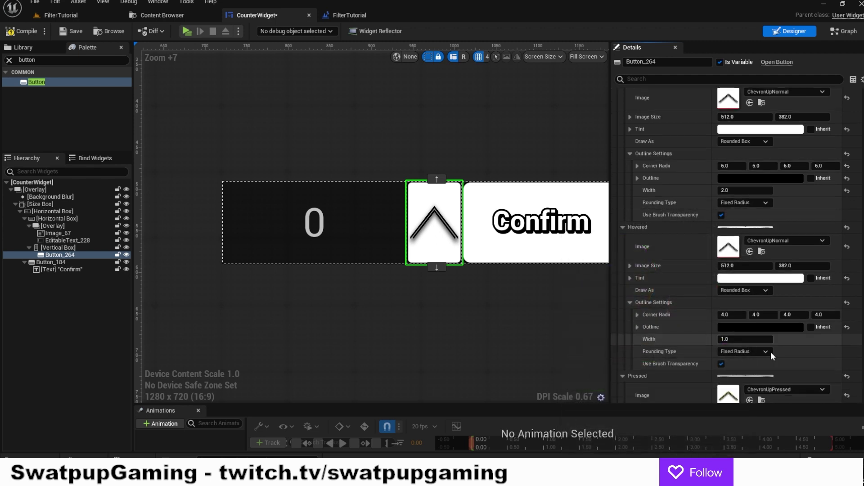
click(769, 311)
text(2)
key(Return)
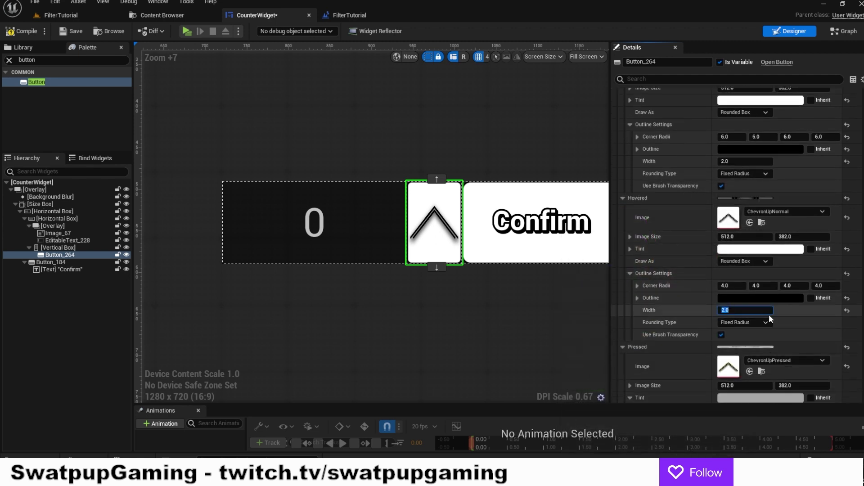
Make the chevron button's Pressed outline black with a width of 2.0.
scroll(736, 300, down, 3)
scroll(738, 299, down, 3)
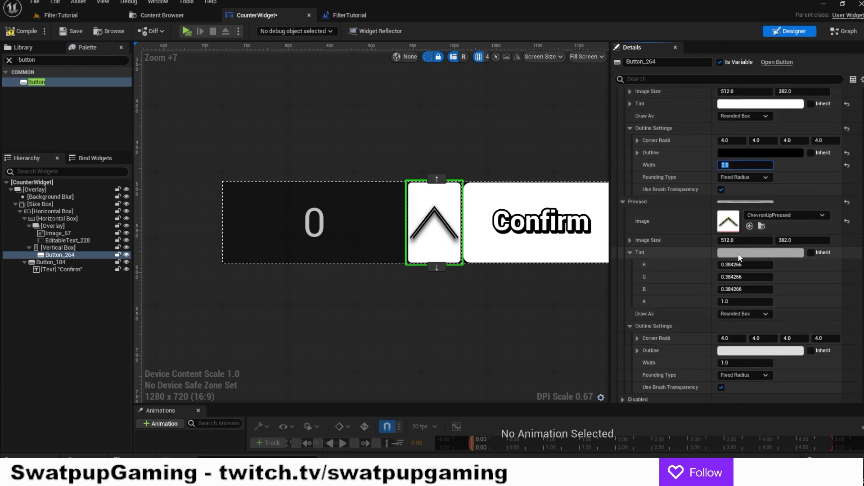
click(761, 351)
drag(692, 282, 688, 355)
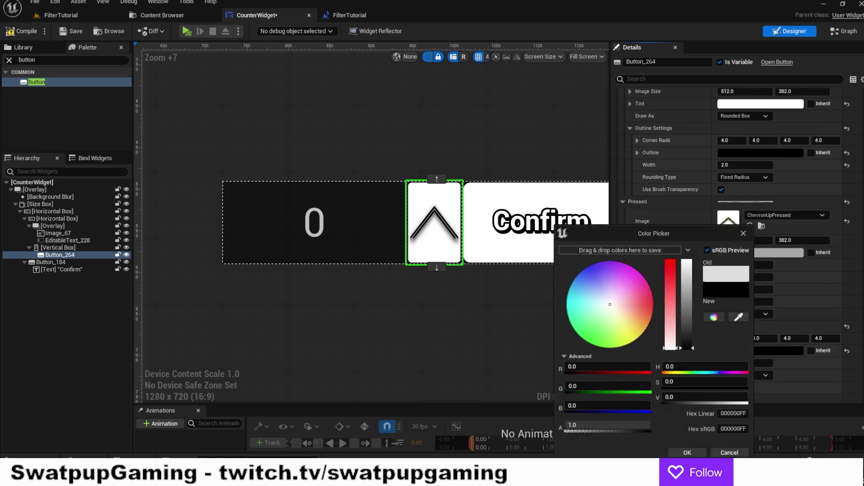
click(693, 453)
click(744, 363)
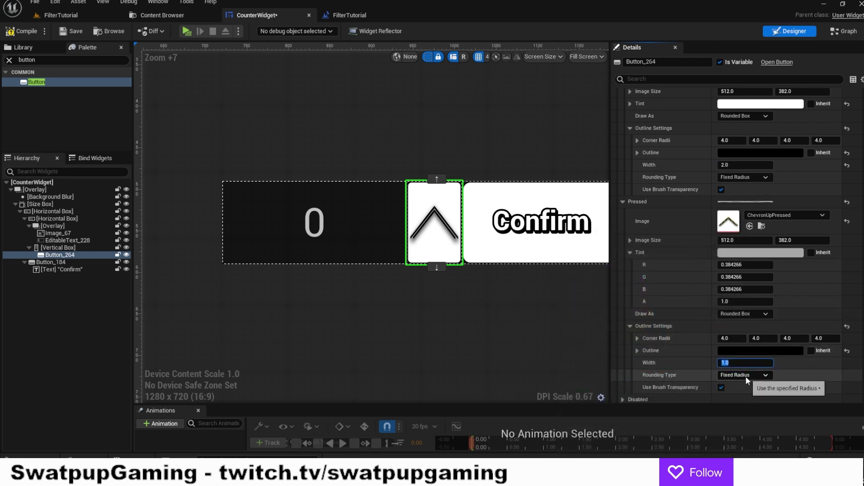
text(2)
key(Return)
Set all four corner radii of the chevron button's Hovered outline to 6.0.
click(730, 138)
text(6)
key(Tab)
text(6)
key(Tab)
text(6)
key(Tab)
text(6)
key(Tab)
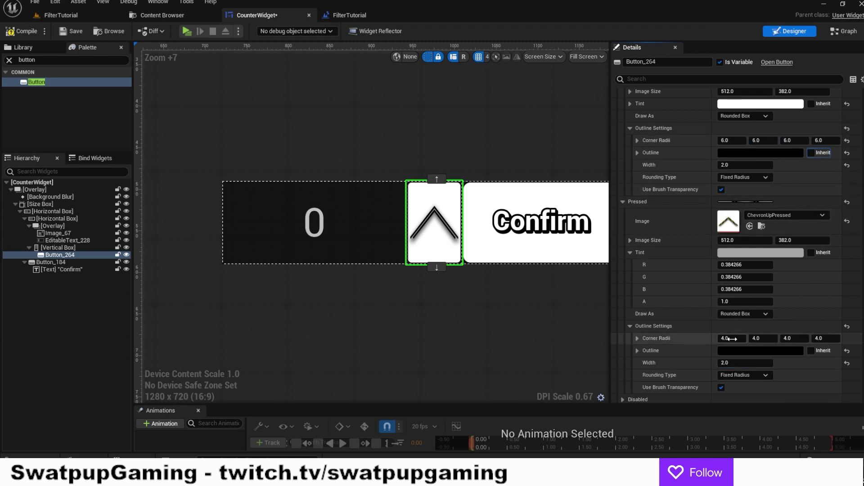
Set all four corner radii of the chevron button's Pressed outline to 6.0, and compile and save the widget.
text(6)
key(Tab)
text(6)
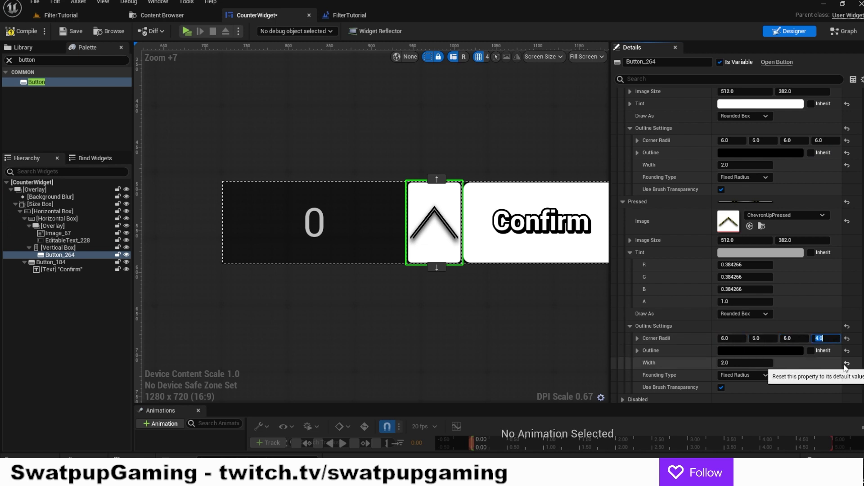
key(Tab)
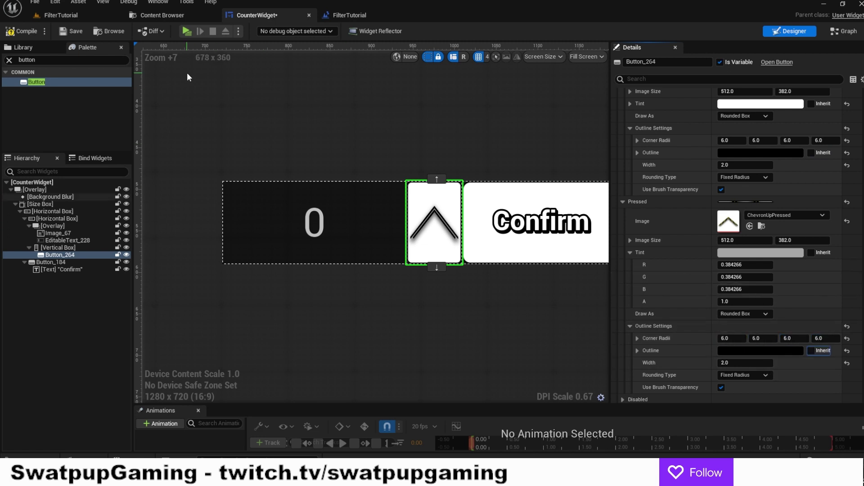
click(31, 25)
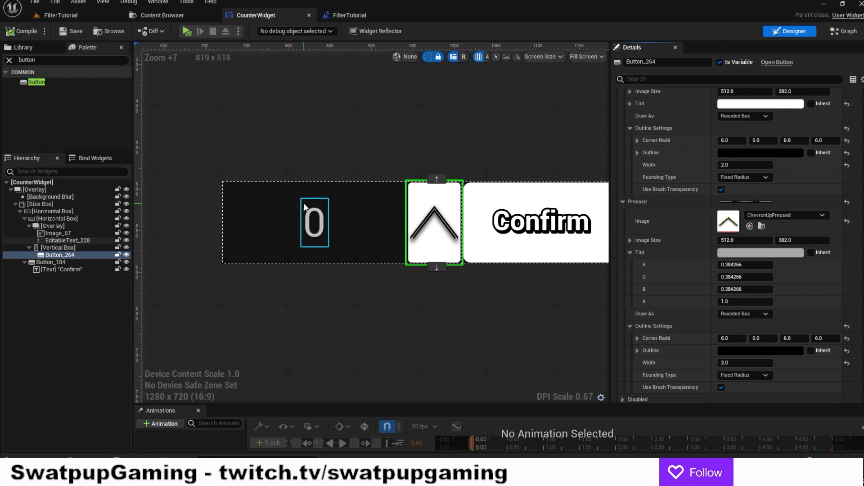
Duplicate the chevron button inside the vertical box and name the copy Down.
click(80, 255)
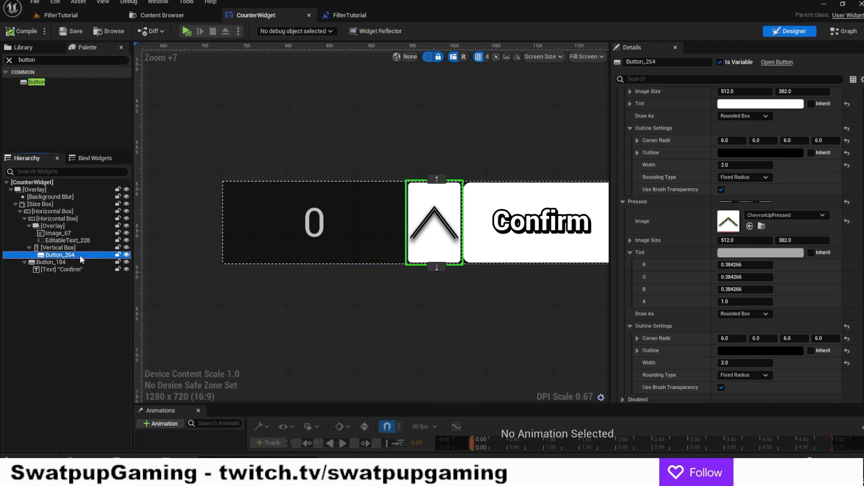
click(80, 247)
key(ctrl+v)
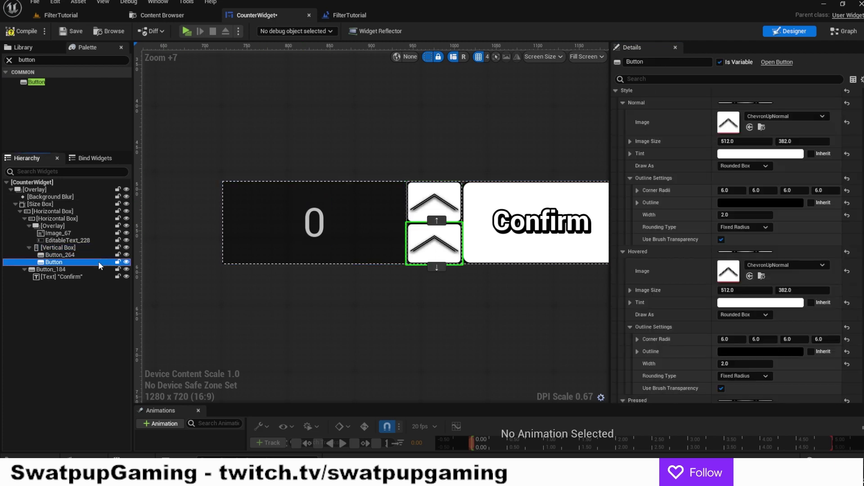
key(F2)
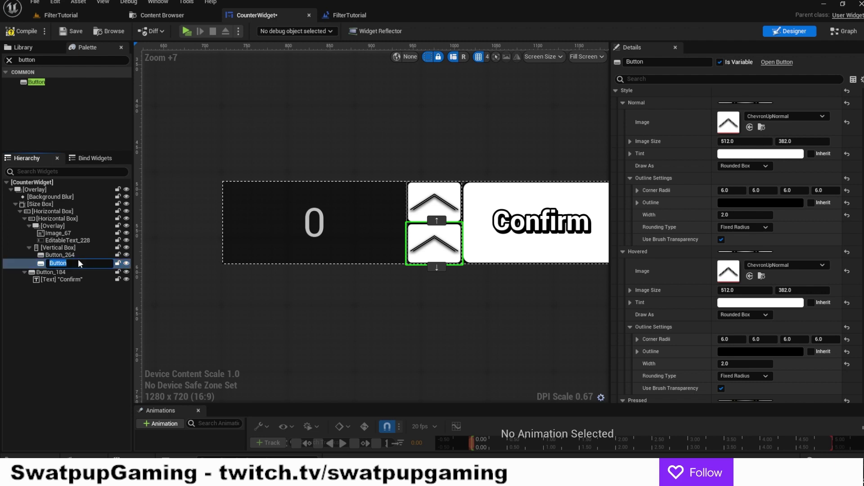
text(Down)
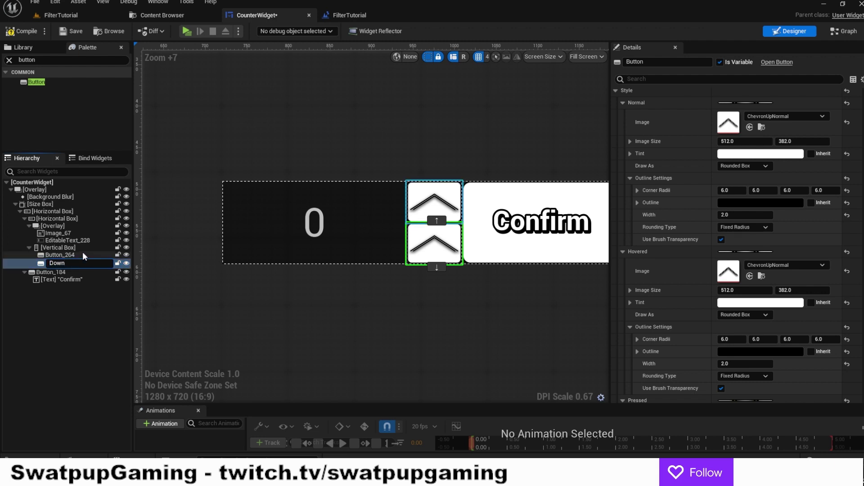
key(Return)
Rename the original chevron button in the vertical box to Up.
click(76, 255)
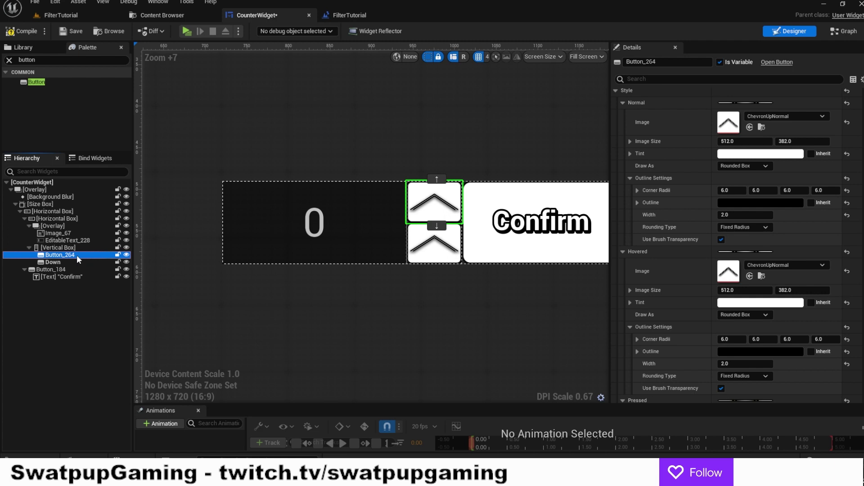
key(F2)
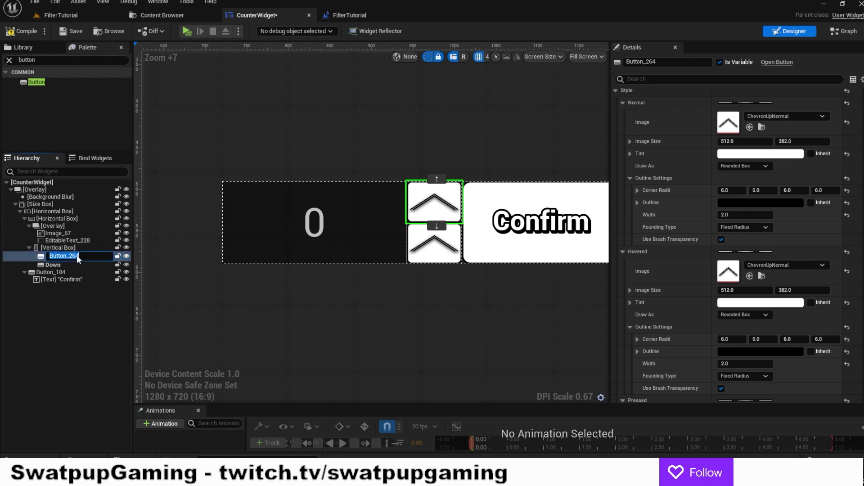
key(Return)
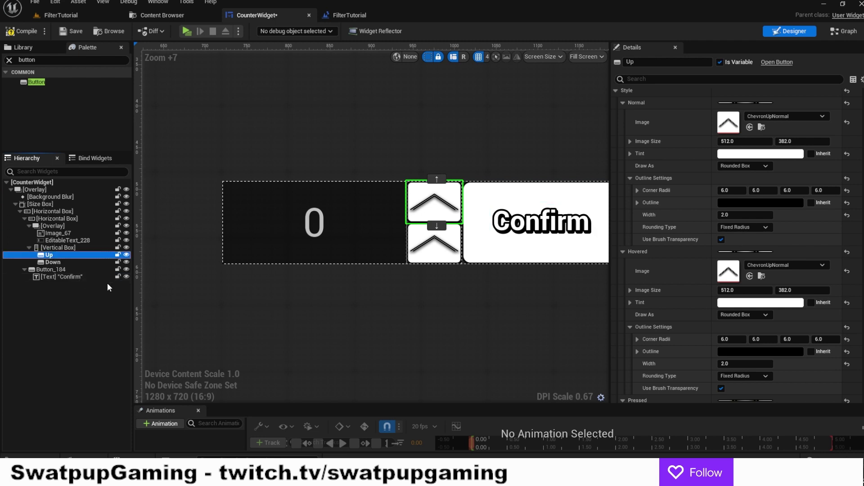
Rename the button that holds the Confirm text to Confirm.
click(86, 276)
click(80, 269)
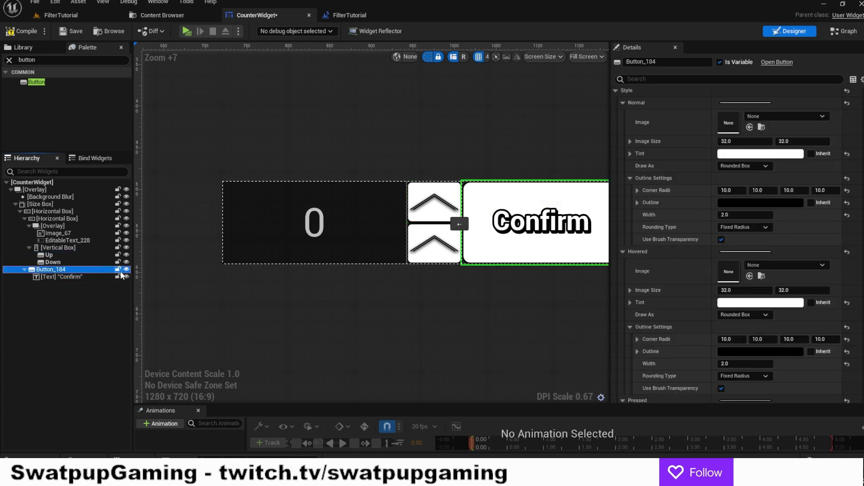
key(F2)
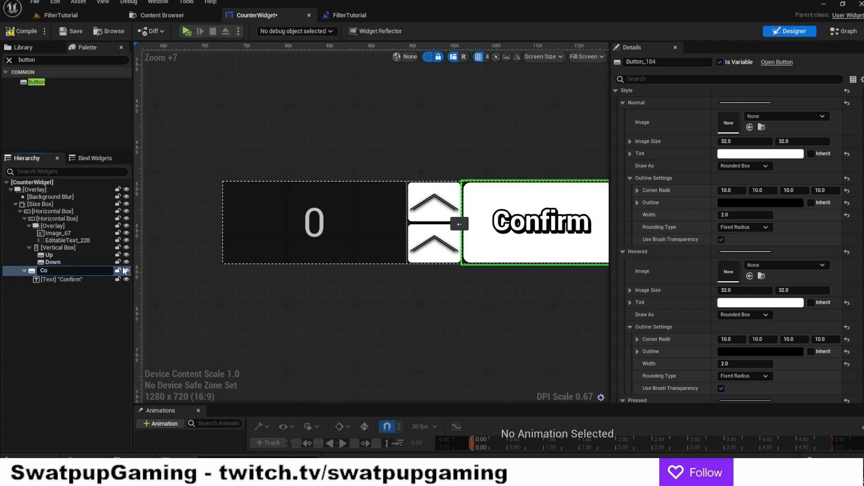
text(Confirm)
key(Return)
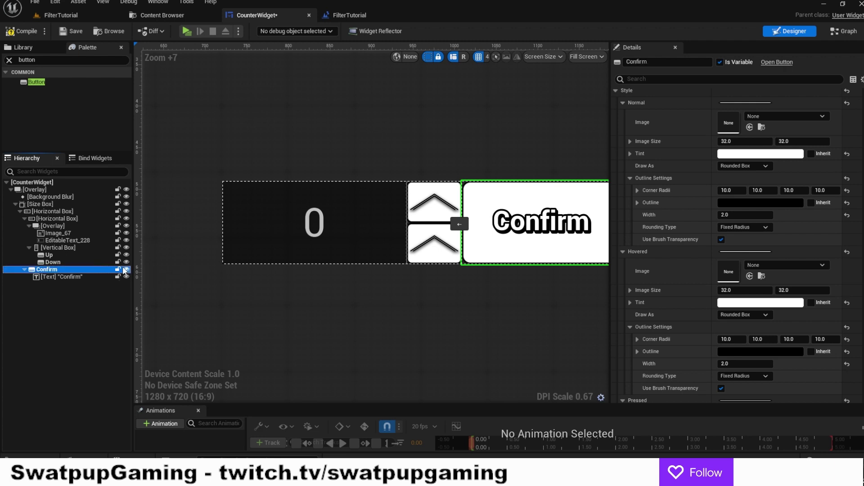
Set the Down button's Normal and Hovered images to the ChevronDownNormal texture.
click(434, 251)
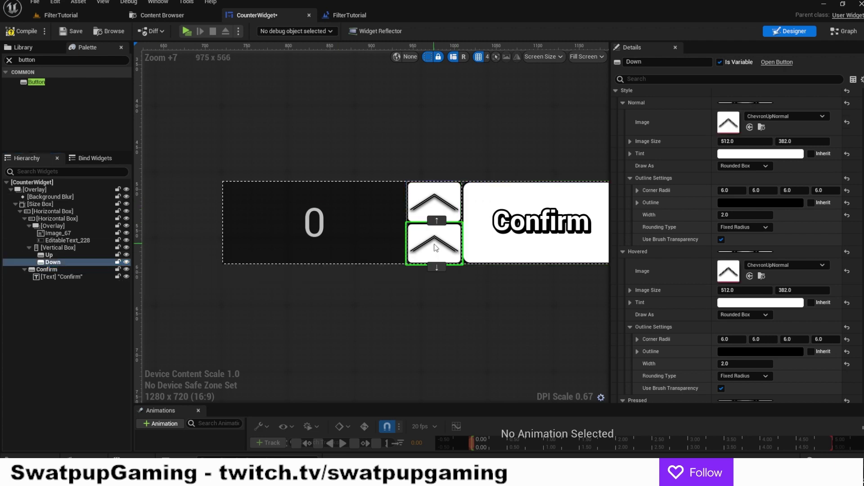
right_drag(491, 271, 475, 269)
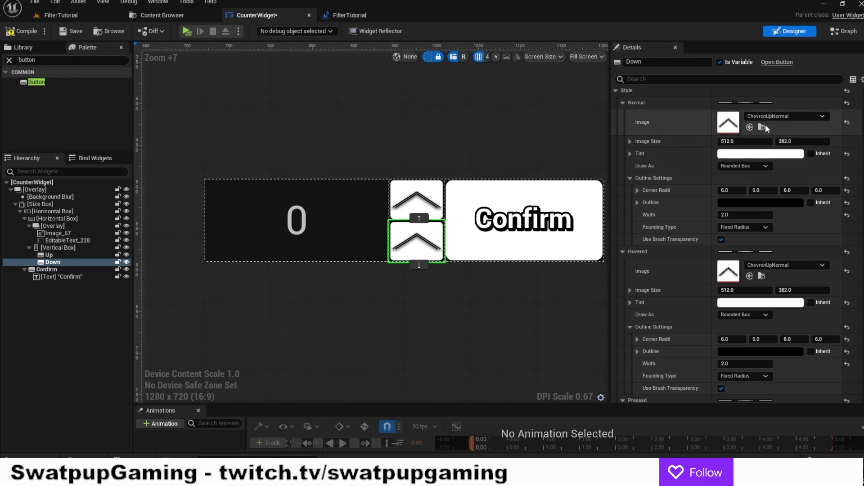
click(804, 117)
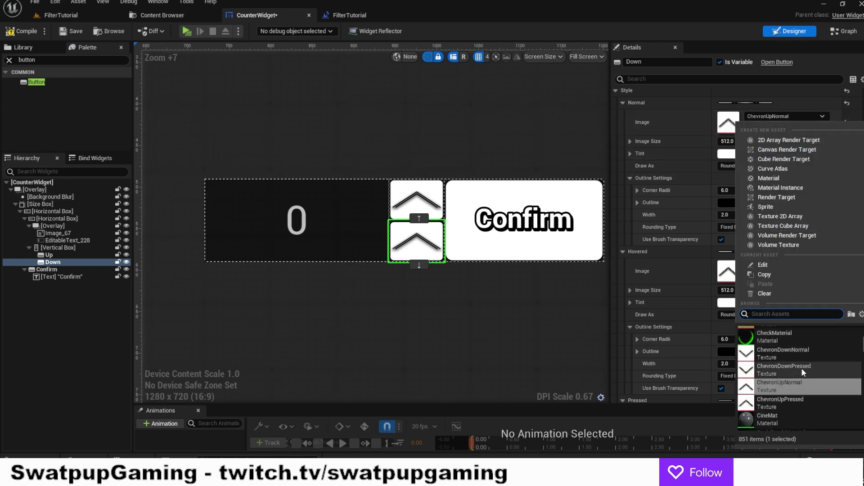
click(799, 352)
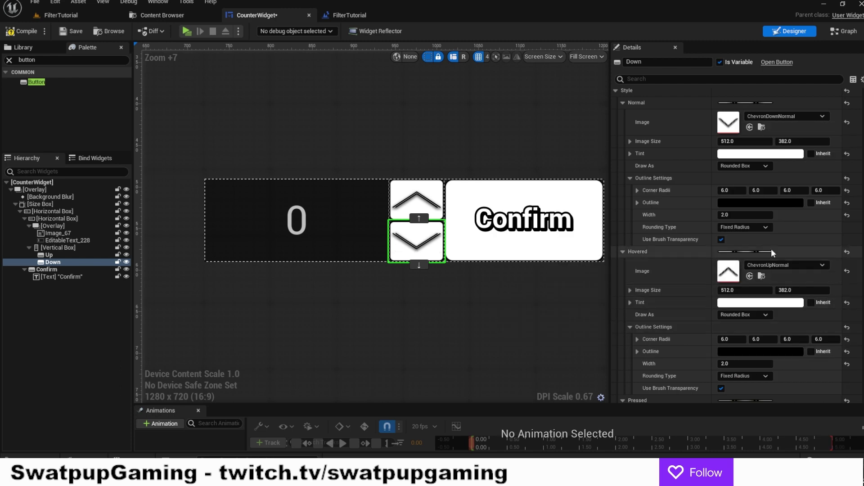
click(782, 265)
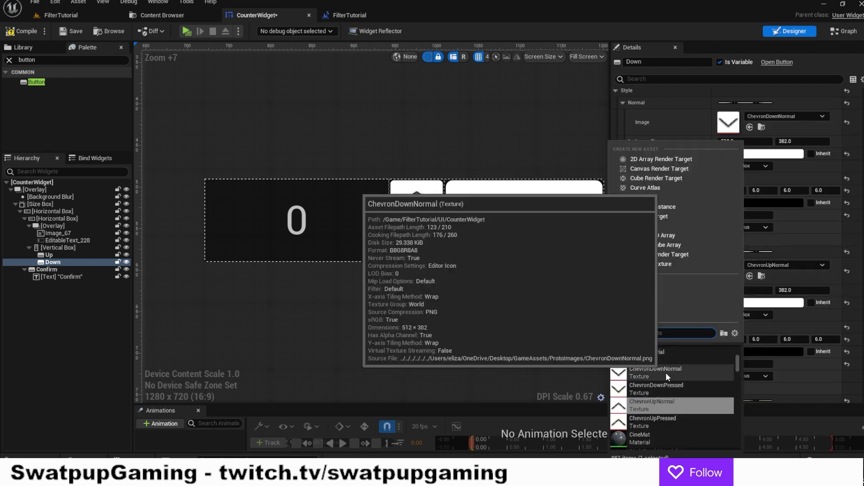
click(664, 421)
Set the Down button's Pressed image to the ChevronDownPressed texture and save the widget.
scroll(779, 310, down, 2)
click(776, 312)
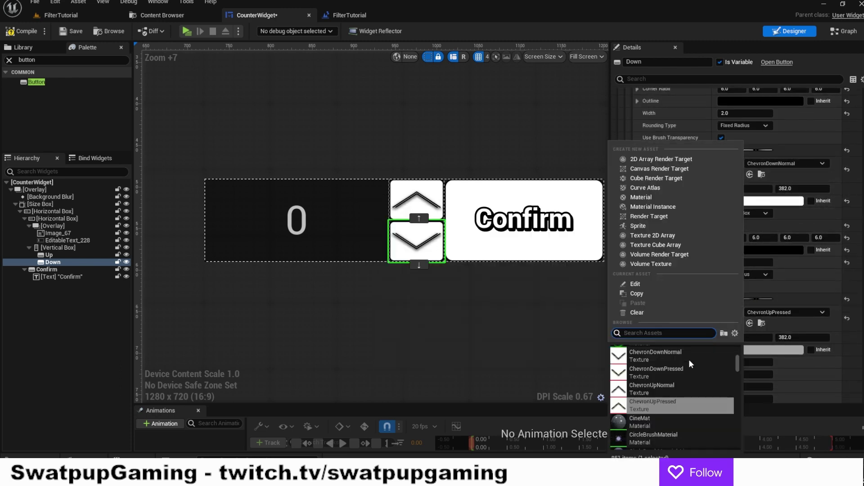
click(675, 370)
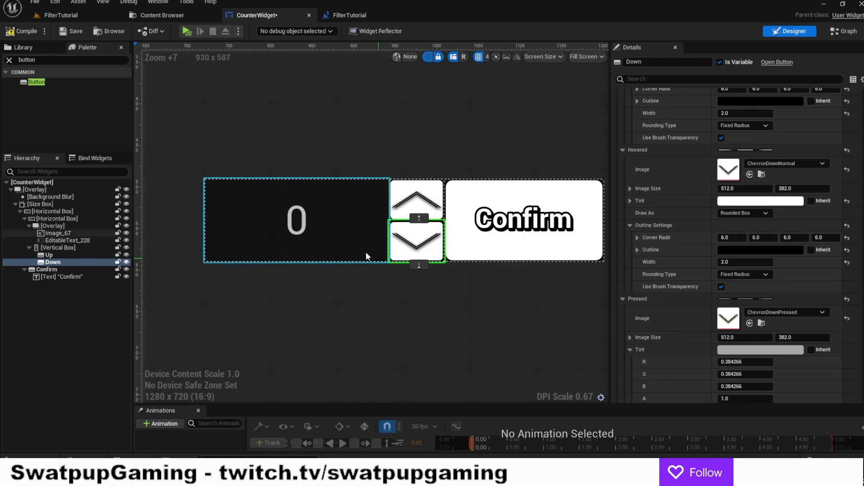
click(72, 31)
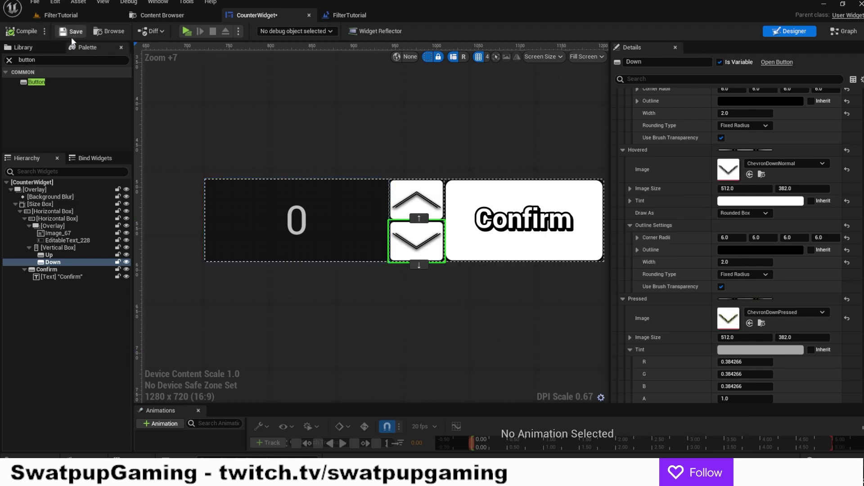
Set the Up button's Pressed Sound to Dockable_Window_Open, filtering the sound assets by UI.
scroll(395, 317, down, 2)
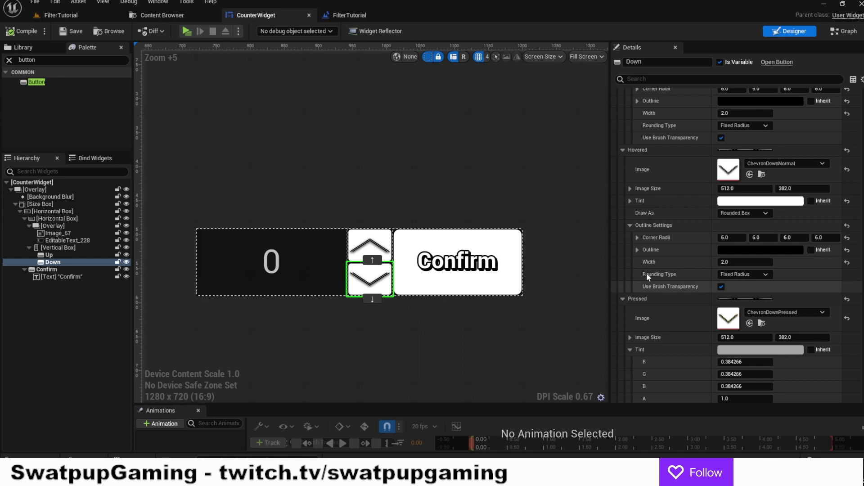
click(370, 245)
scroll(741, 274, down, 10)
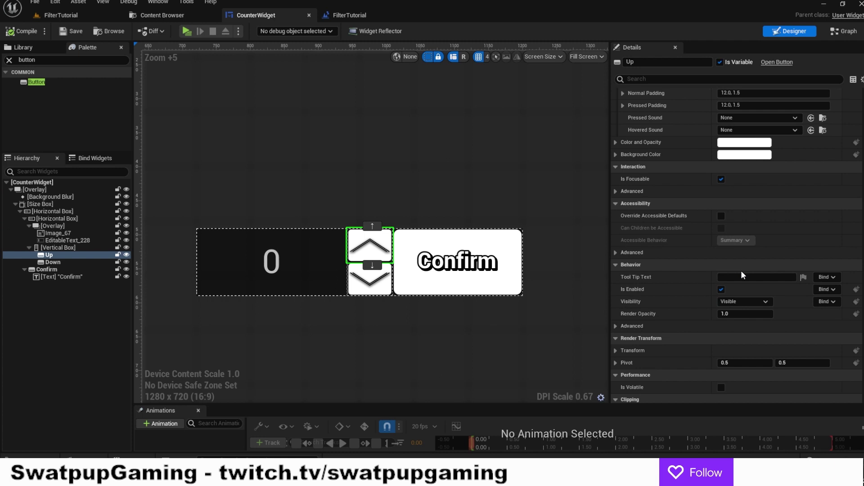
scroll(744, 276, up, 10)
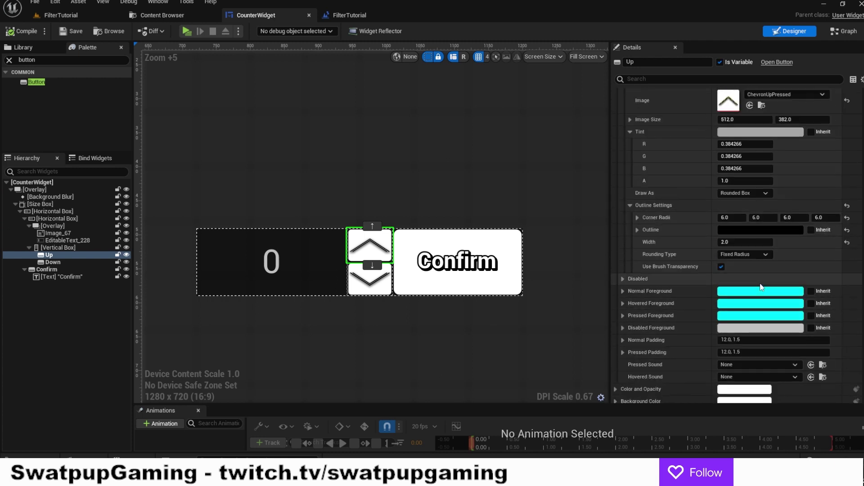
click(765, 365)
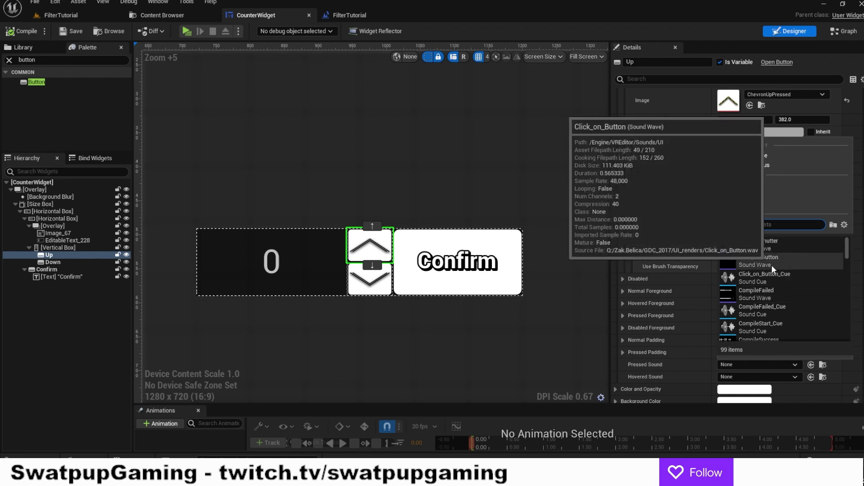
text(uI)
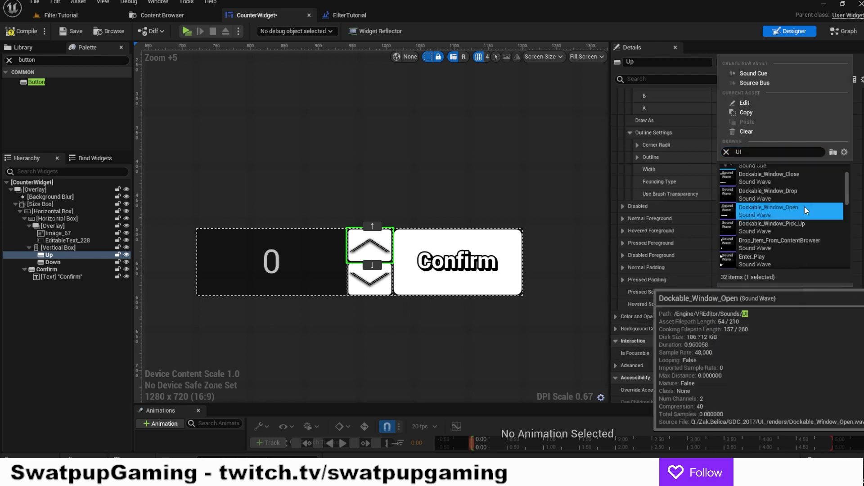
click(806, 211)
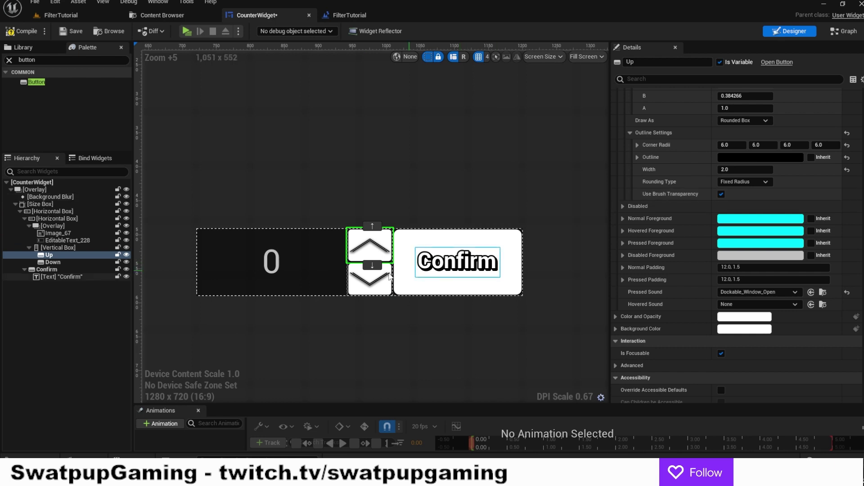
Set the Down button's Pressed Sound to Dockable_Window_Open and save the widget.
click(370, 279)
click(767, 291)
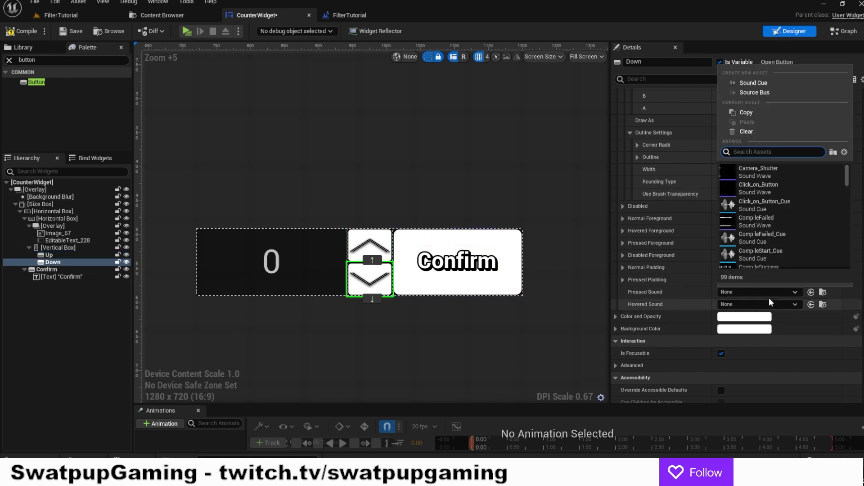
text(UI)
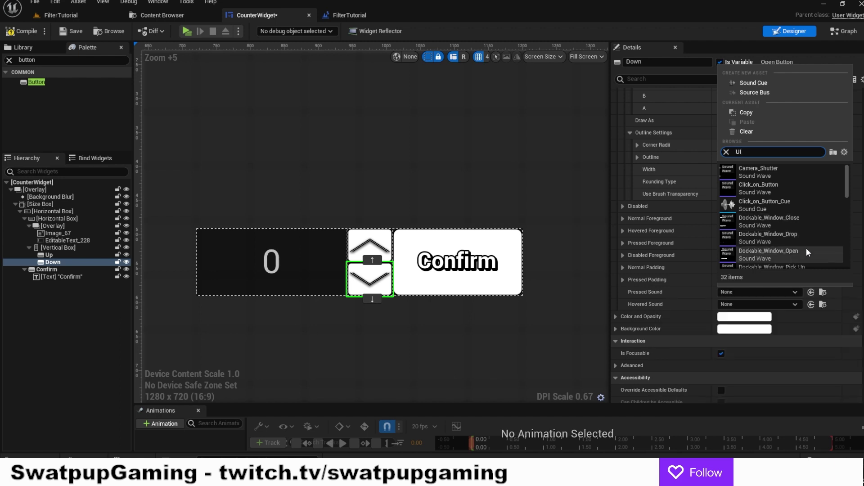
click(806, 253)
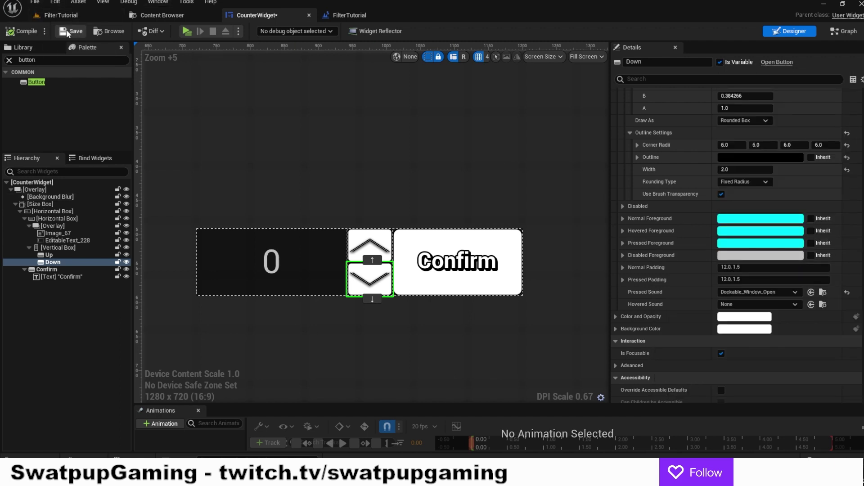
Play the FilterTutorial level, try the counter widget's buttons in the preview, and close it.
click(61, 15)
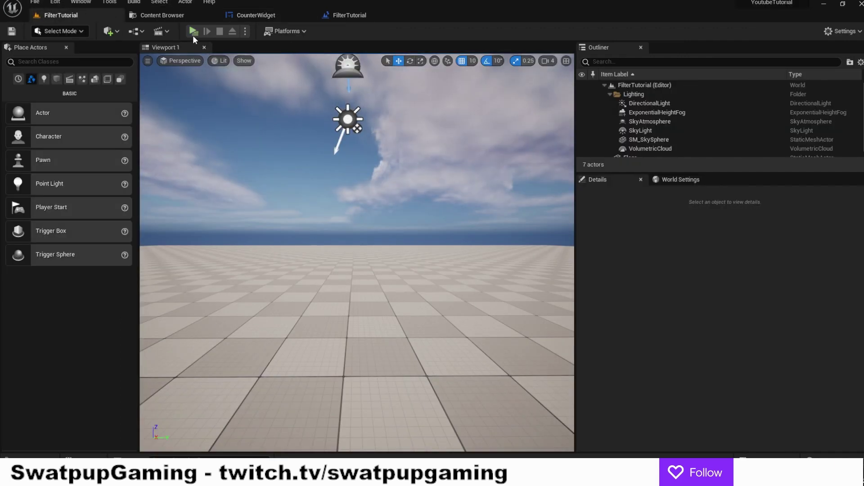
click(193, 31)
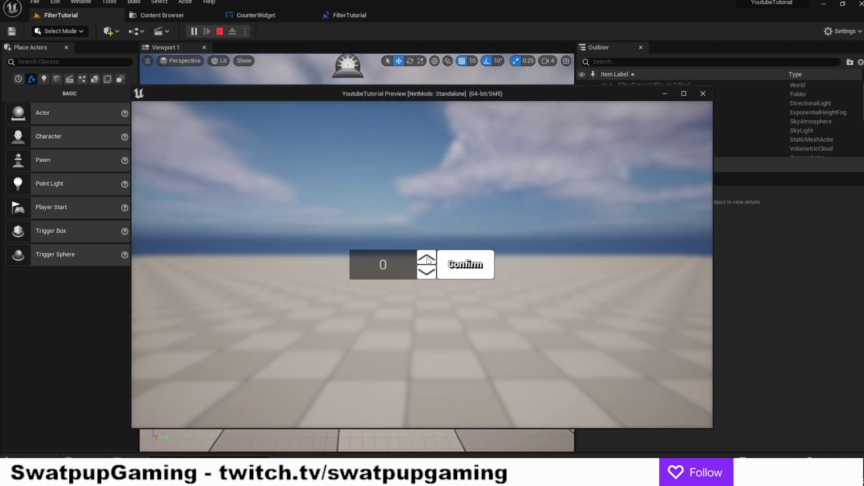
click(477, 268)
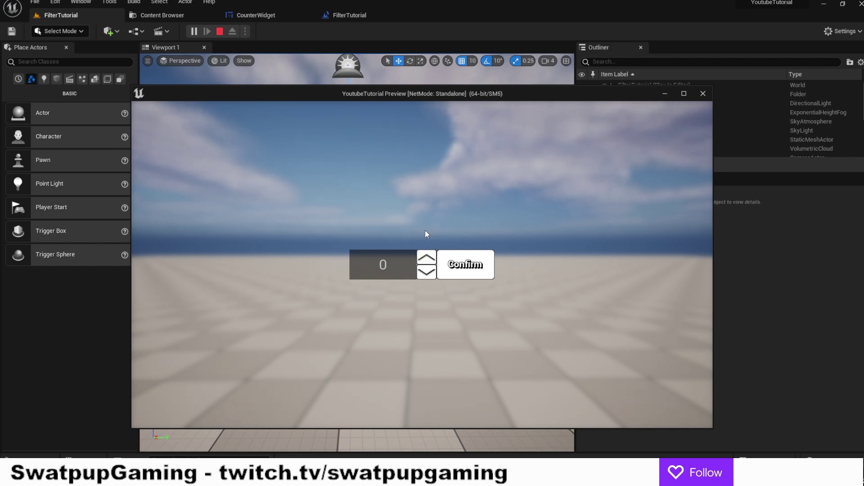
click(704, 93)
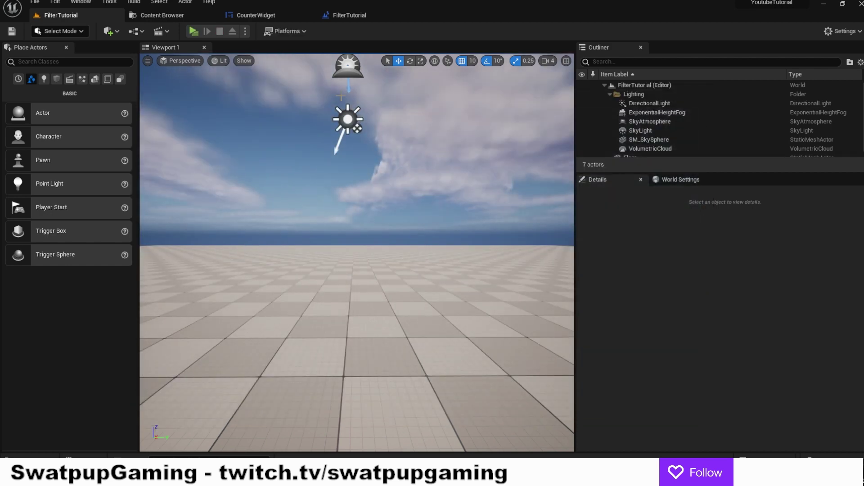
In CounterWidget's event graph, add On Clicked events for the Up and Down buttons.
click(262, 16)
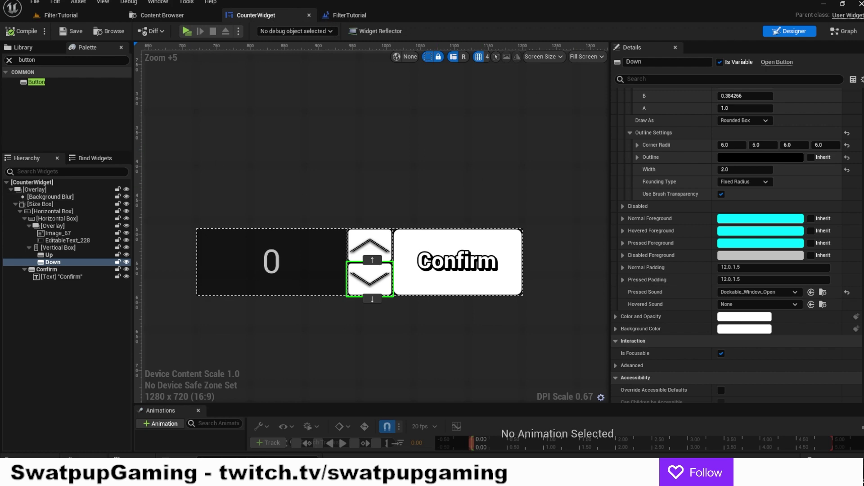
click(845, 31)
right_drag(446, 254, 315, 206)
right_drag(307, 294, 295, 197)
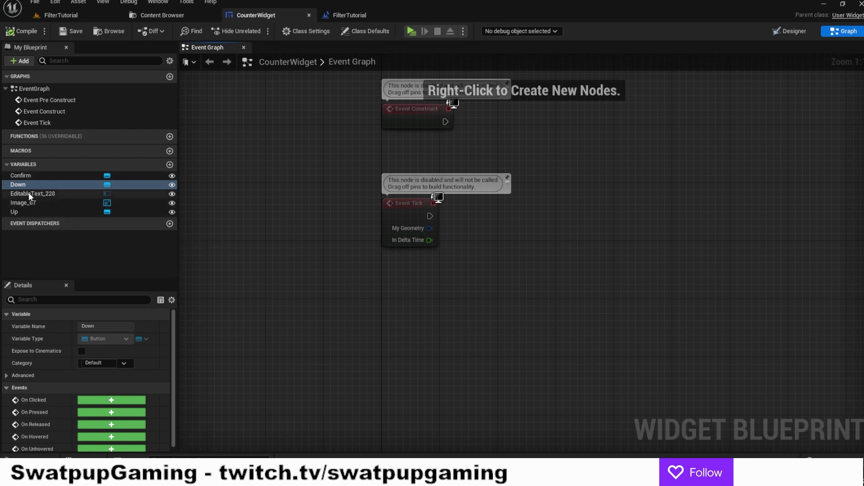
click(27, 212)
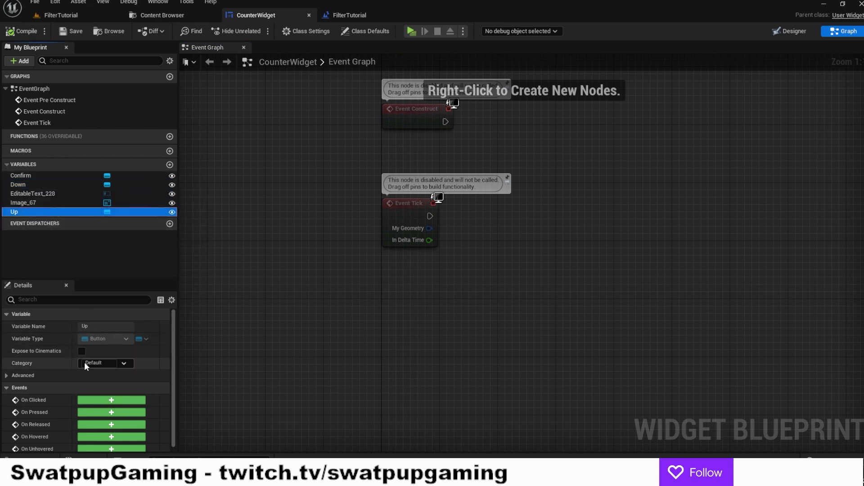
click(112, 400)
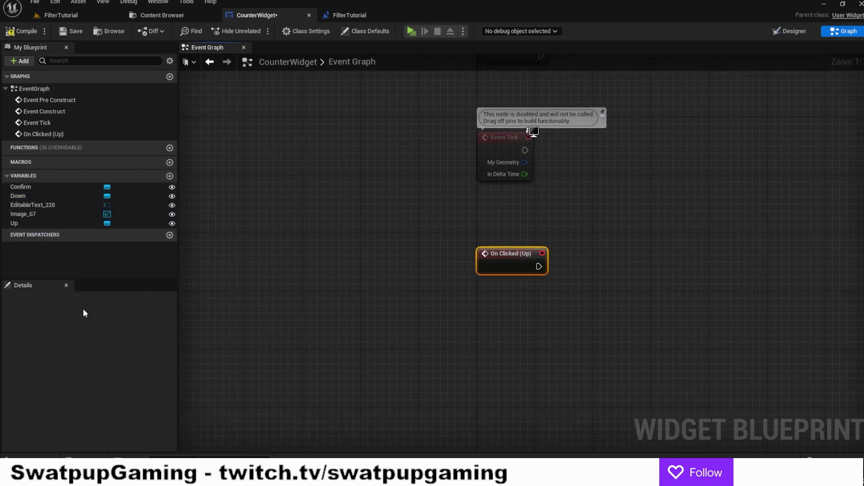
click(31, 198)
click(112, 401)
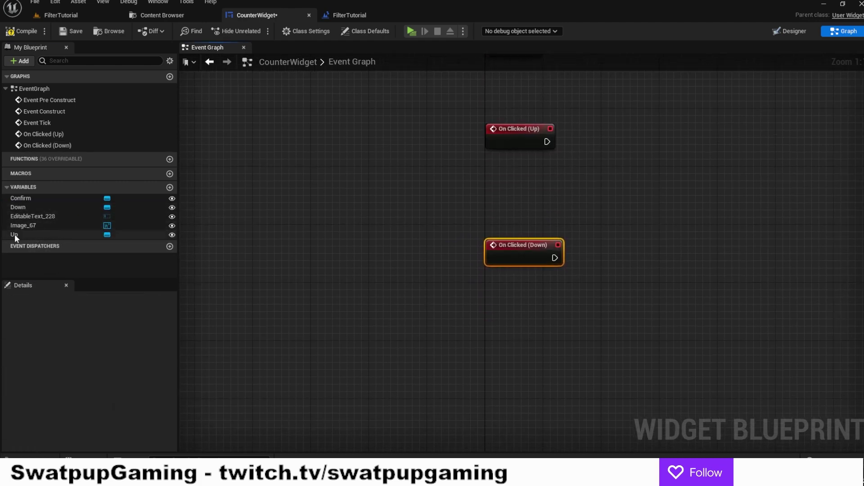
Add an On Clicked event for the Confirm button and move it lower in the graph.
click(35, 200)
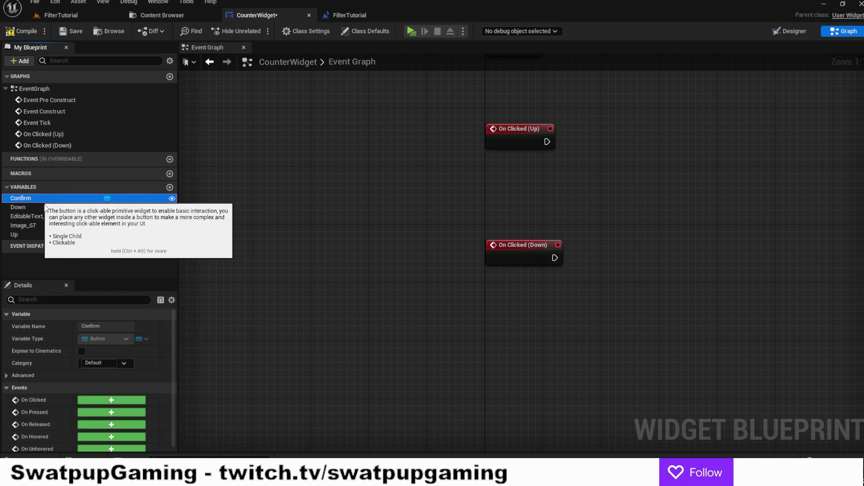
click(113, 401)
drag(490, 208, 499, 364)
right_drag(468, 216, 460, 340)
scroll(457, 313, down, 4)
right_drag(432, 272, 393, 338)
scroll(393, 338, up, 1)
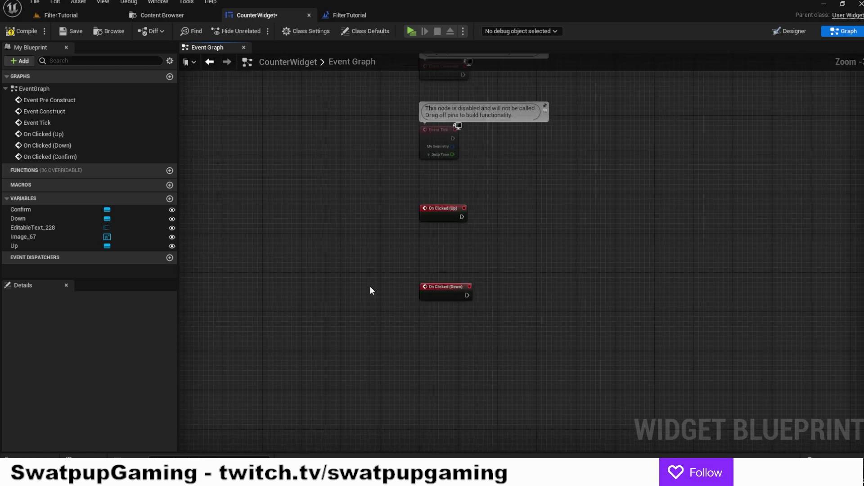
right_drag(370, 290, 357, 280)
Add an OnTextChanged event for EditableText_228, move On Clicked (Down) further below On Clicked (Up), and compile and save the widget.
click(48, 227)
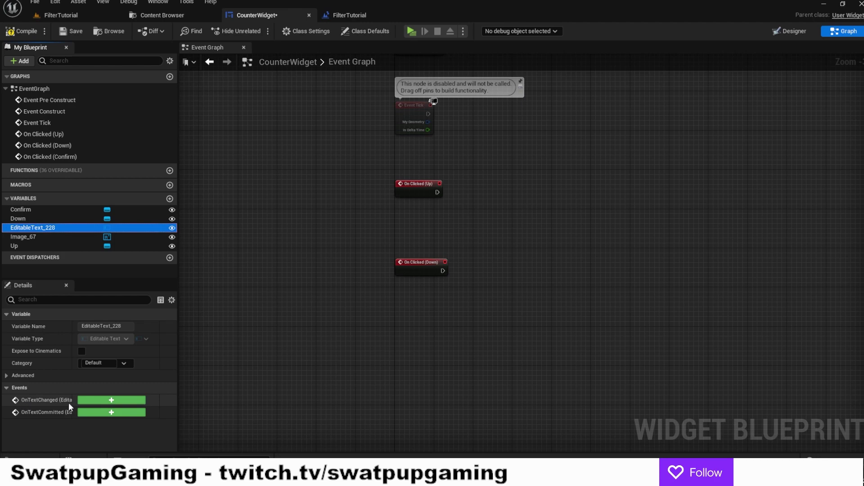
click(105, 405)
right_drag(414, 194, 401, 419)
drag(389, 296, 390, 392)
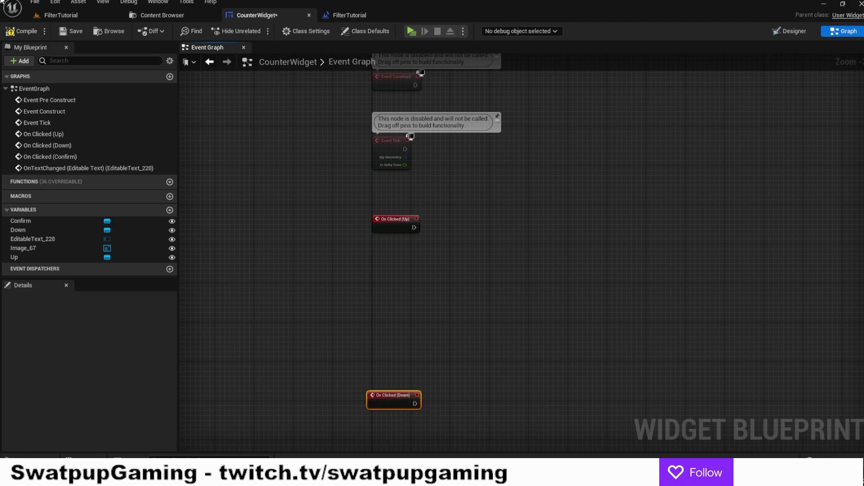
click(21, 32)
click(71, 31)
scroll(463, 241, up, 3)
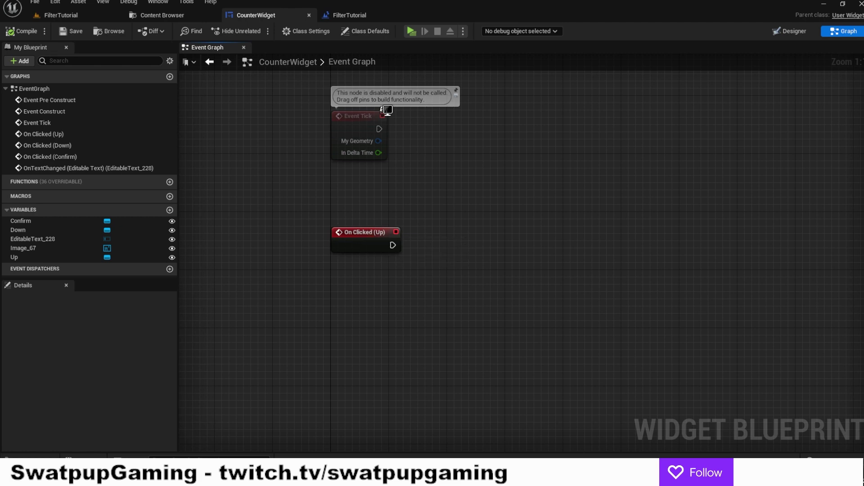
Create a new variable named Amount with the Integer type.
click(170, 210)
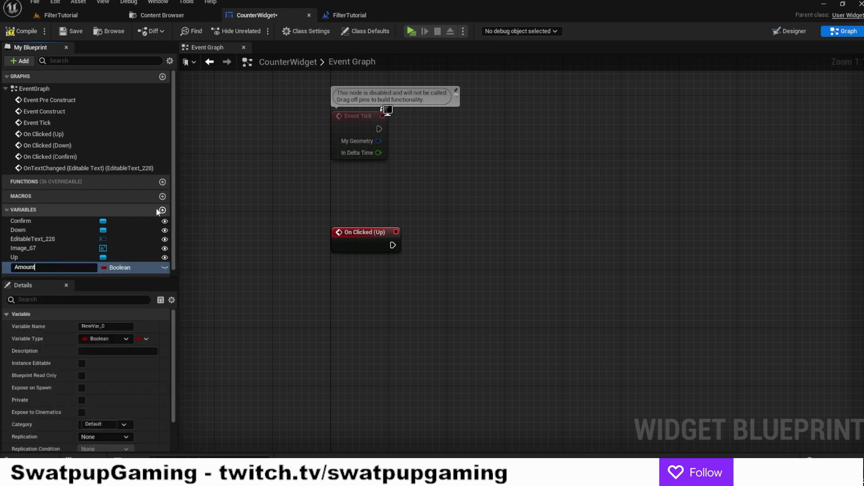
key(Return)
click(128, 267)
text(int)
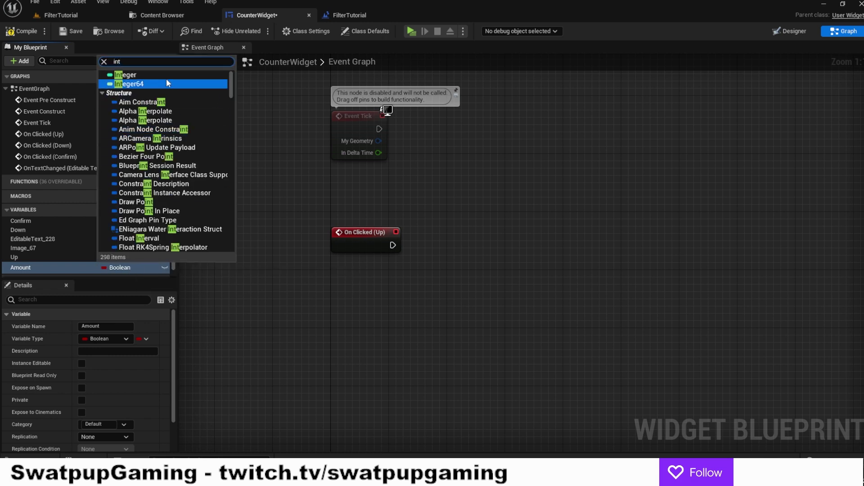
click(165, 74)
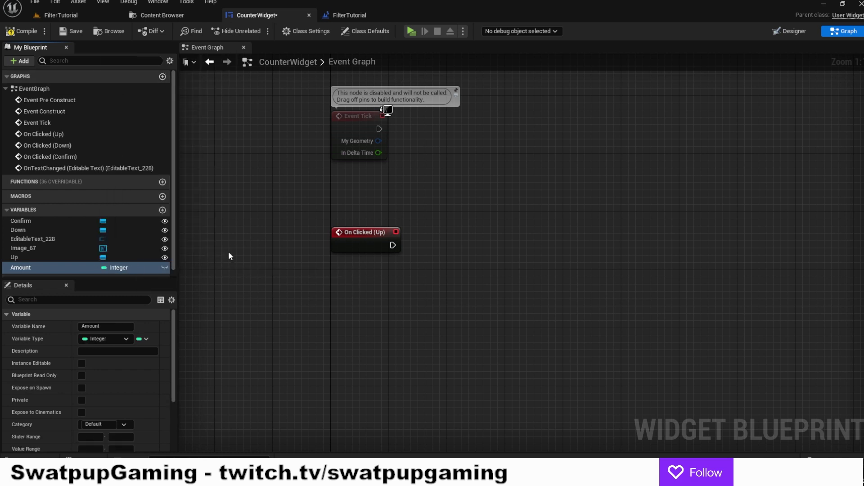
Make the Amount variable Instance Editable and Expose on Spawn, and save the widget.
click(82, 363)
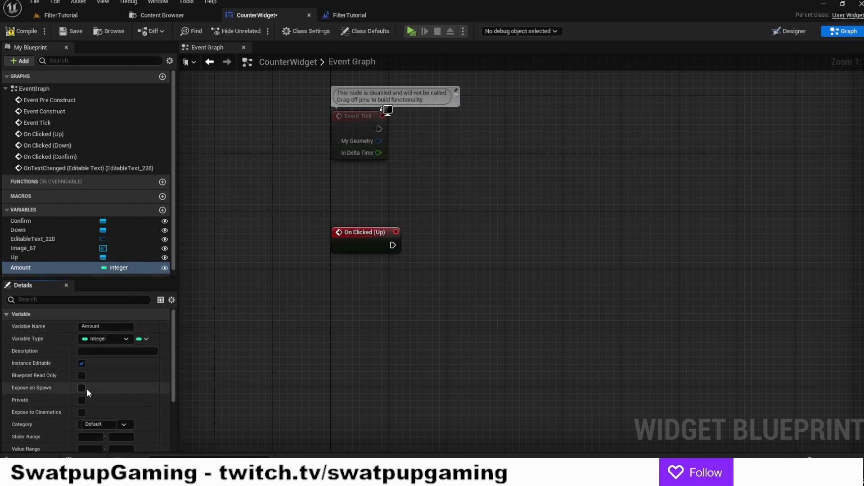
click(82, 388)
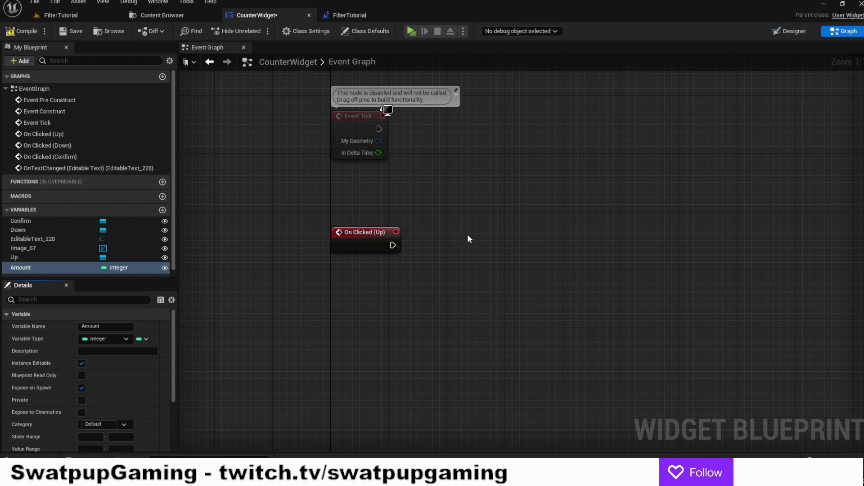
right_drag(503, 215, 479, 266)
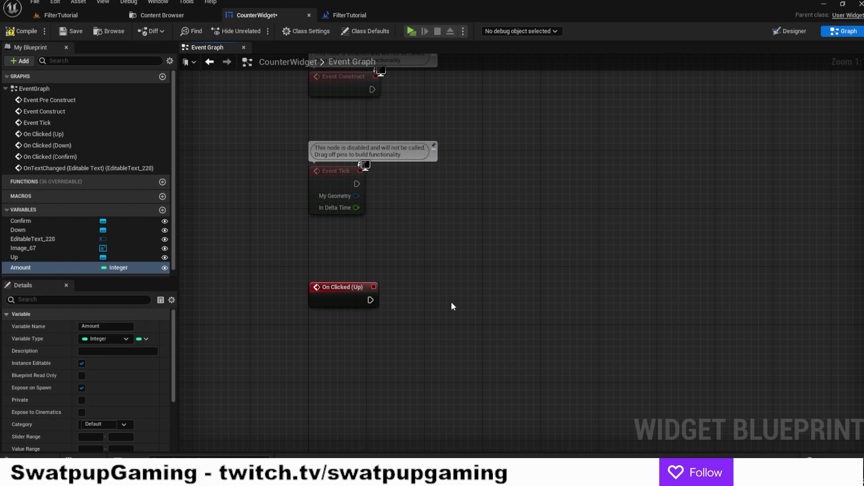
right_drag(521, 325, 499, 302)
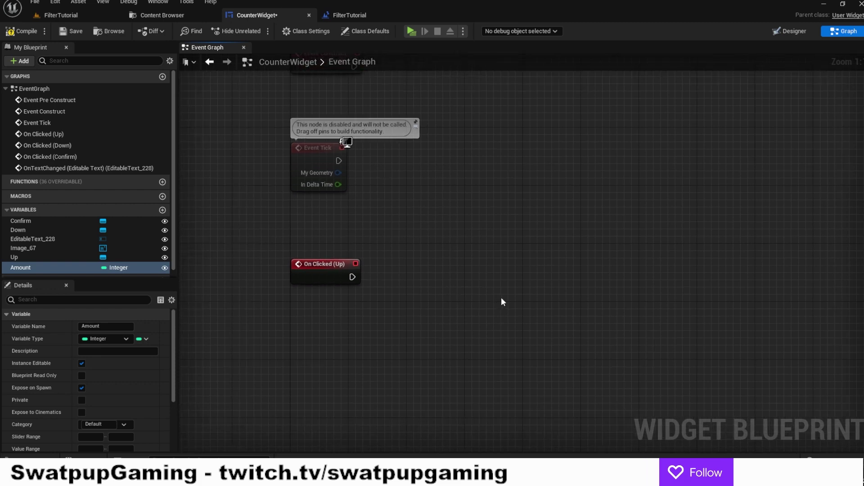
right_drag(436, 296, 421, 319)
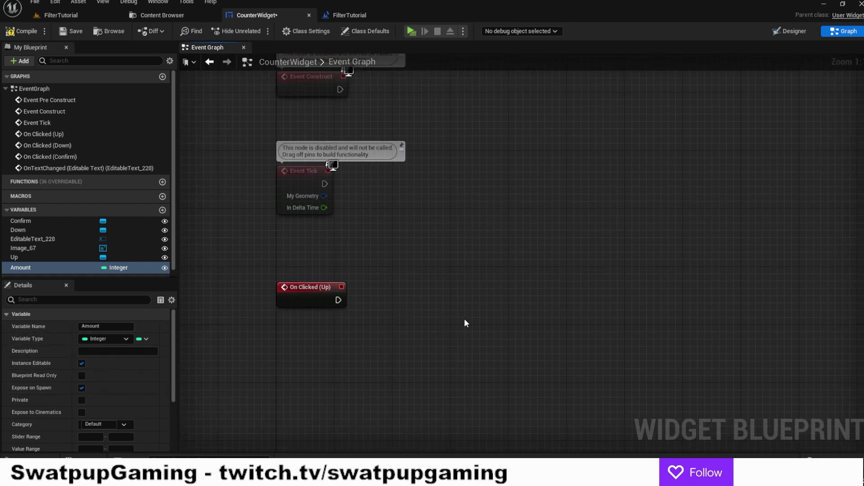
click(76, 31)
Set the Amount variable's default value to 20 and compile the widget.
scroll(131, 396, down, 4)
click(84, 446)
text(20)
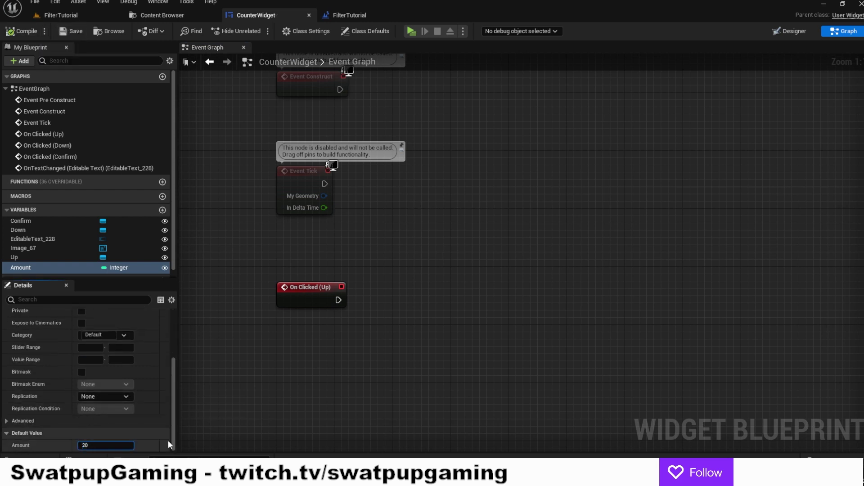
click(30, 32)
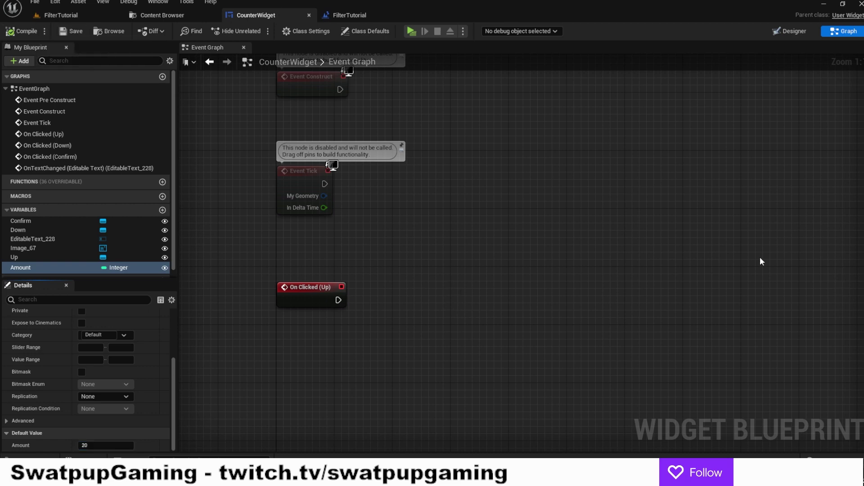
In the widget designer, bind the editable number field's Text to the Amount variable, and compile and save the widget.
click(791, 31)
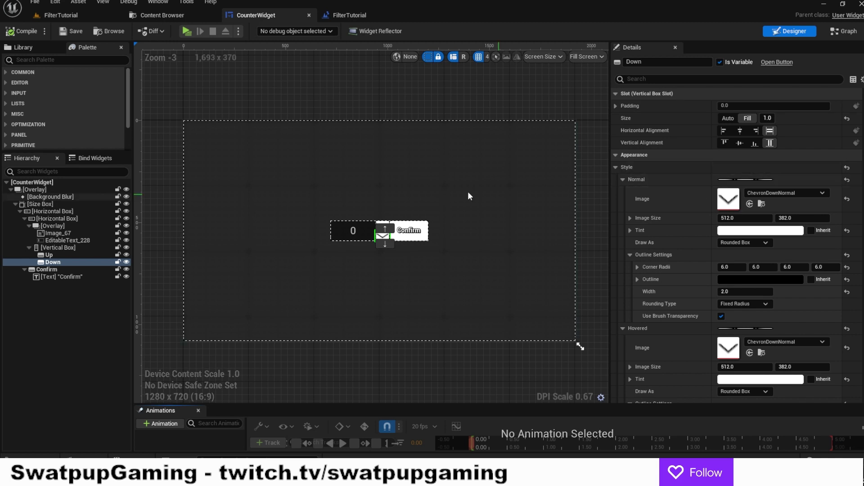
click(353, 231)
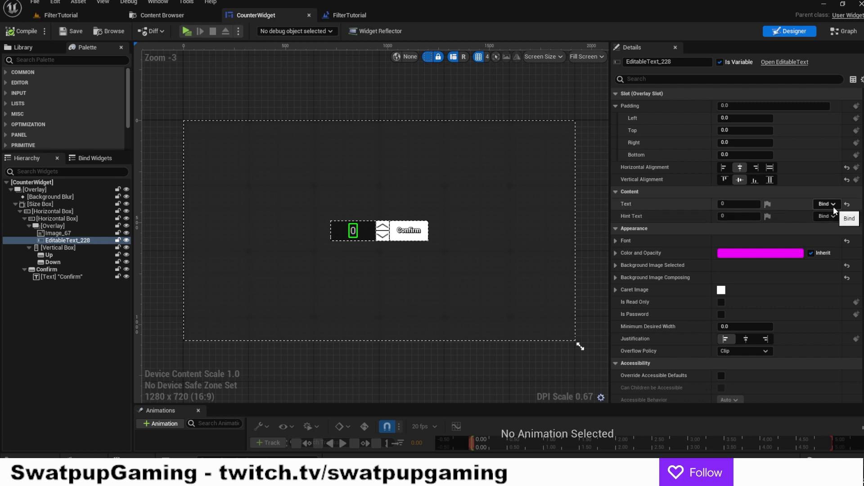
click(835, 204)
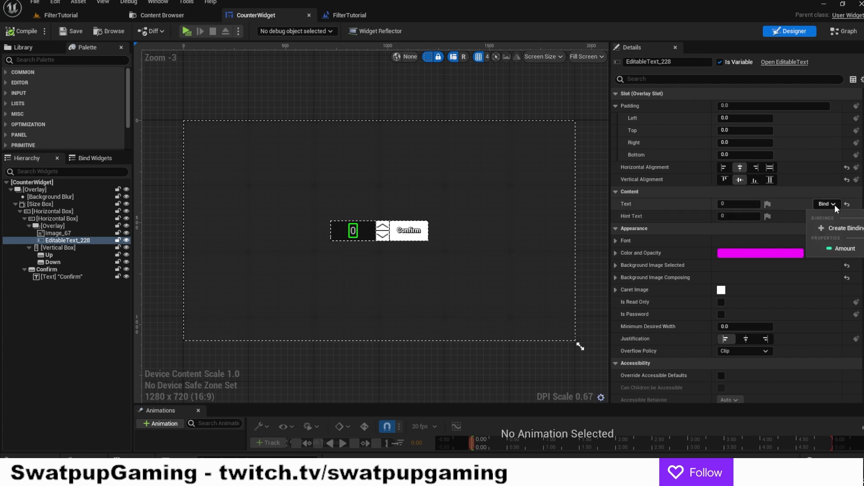
click(844, 249)
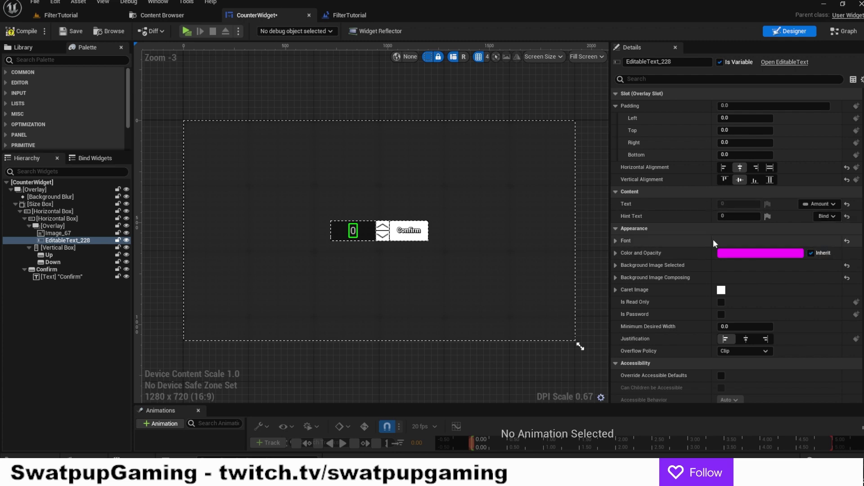
click(10, 32)
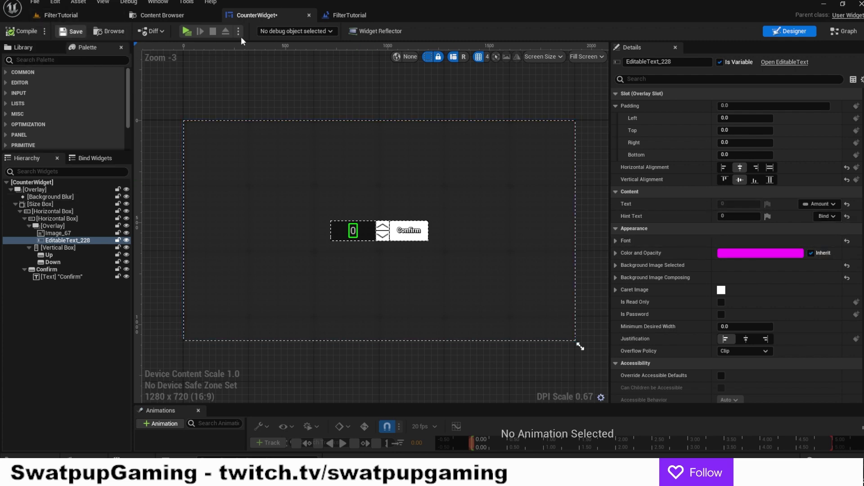
In the event graph, place a Get Amount node near On Clicked (Up) and connect it to an Add node that adds 1.
click(848, 31)
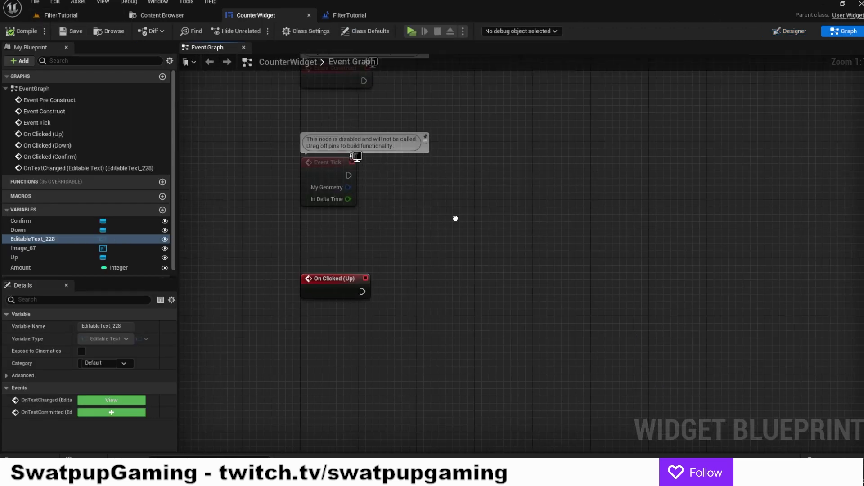
drag(32, 267, 396, 224)
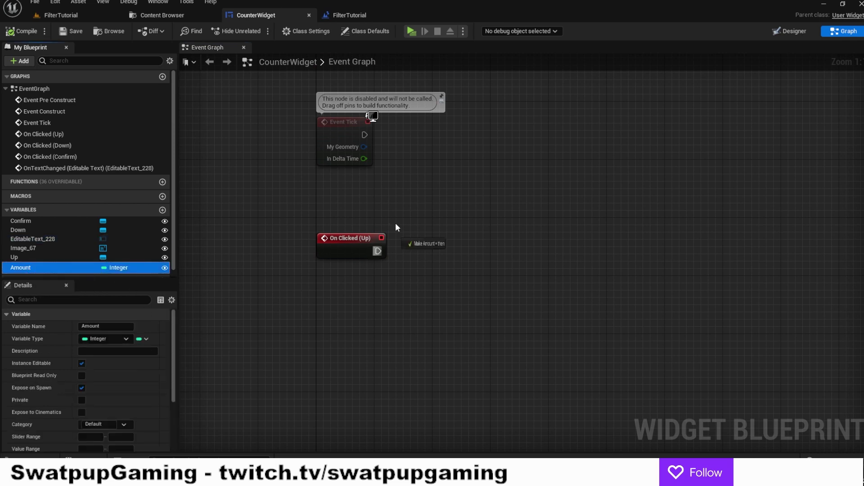
drag(418, 179, 427, 177)
click(448, 192)
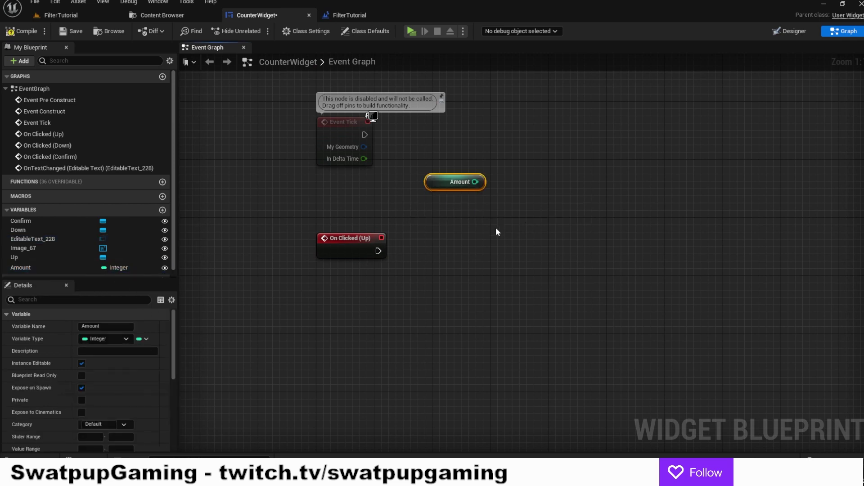
drag(474, 182, 496, 240)
text(+)
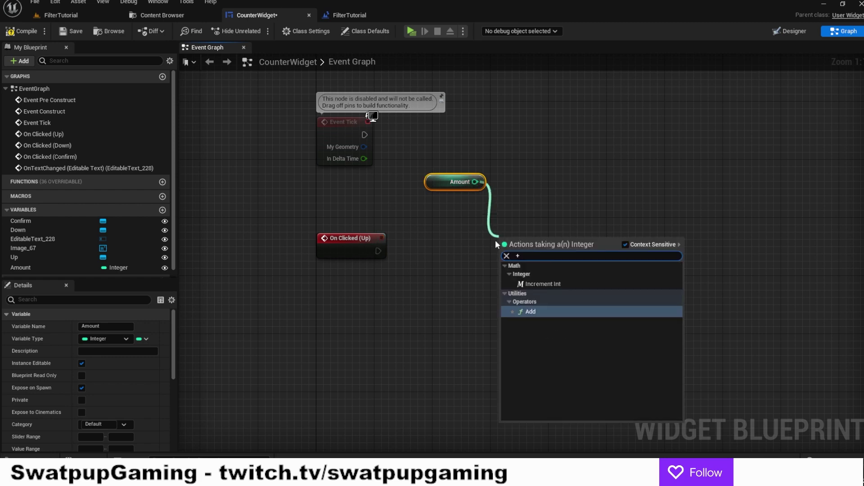
click(531, 311)
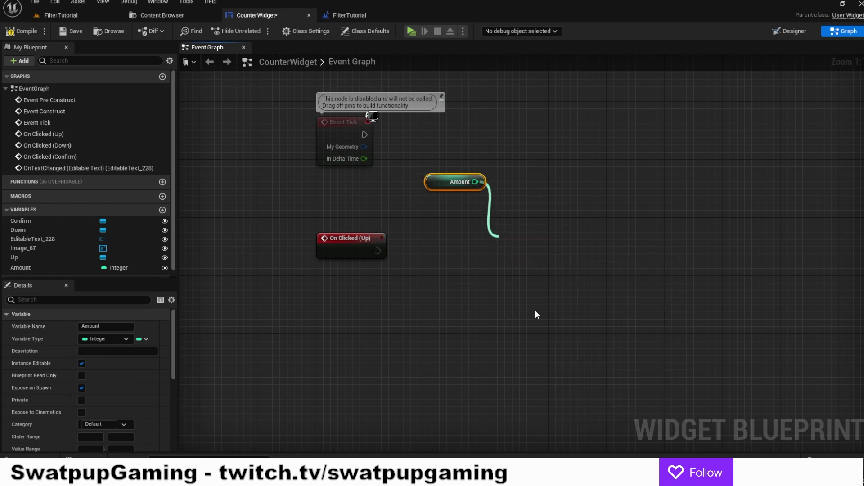
drag(527, 239, 513, 225)
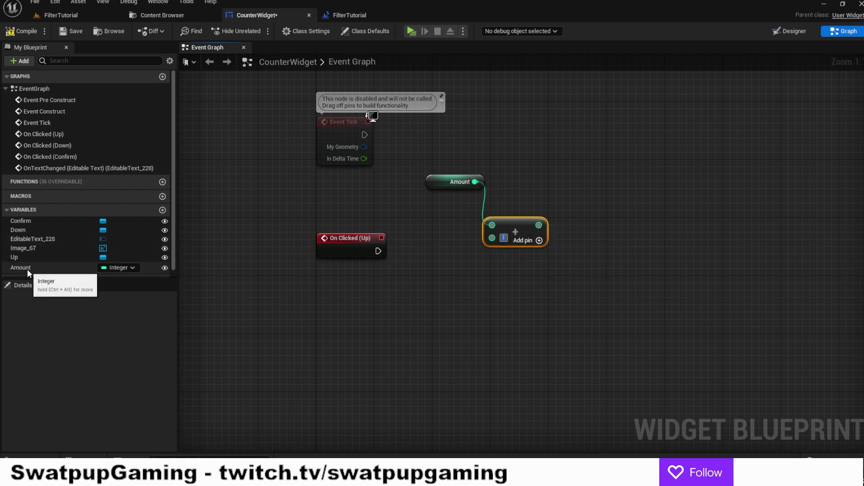
Add a Set Amount node fed by the Add result, run it from On Clicked (Up), and tidy the nodes.
drag(26, 269, 358, 280)
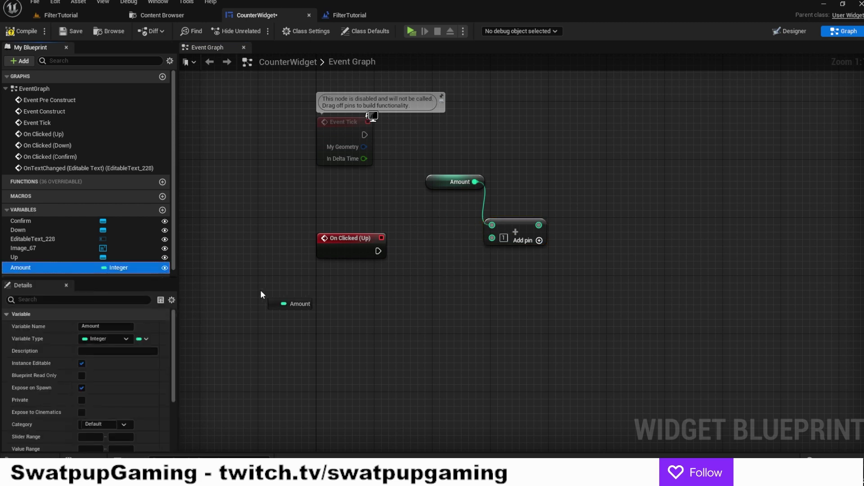
alt+drag(590, 194, 610, 254)
drag(539, 226, 586, 264)
drag(378, 250, 587, 251)
drag(518, 229, 518, 215)
drag(433, 181, 487, 182)
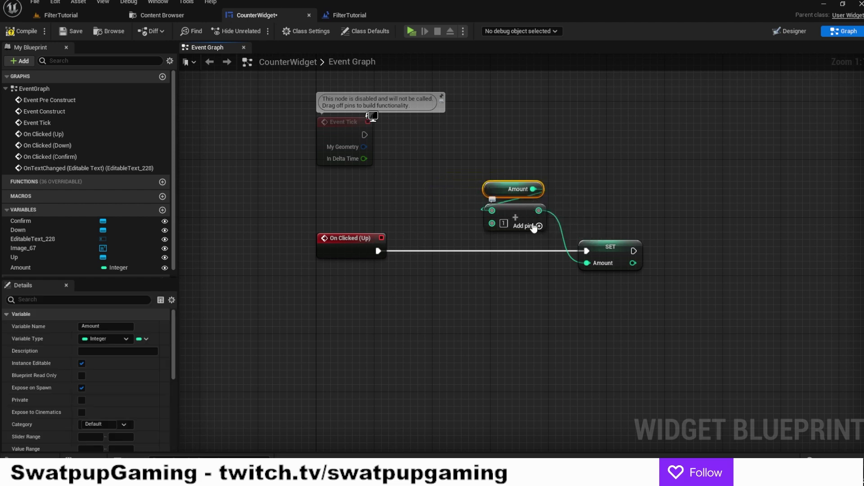
drag(617, 246, 599, 241)
Move On Clicked (Down) below the Up logic and place a copy of the Get Amount, Add and Set Amount nodes beside it.
right_drag(549, 299, 554, 185)
drag(342, 385, 350, 228)
right_drag(473, 230, 409, 285)
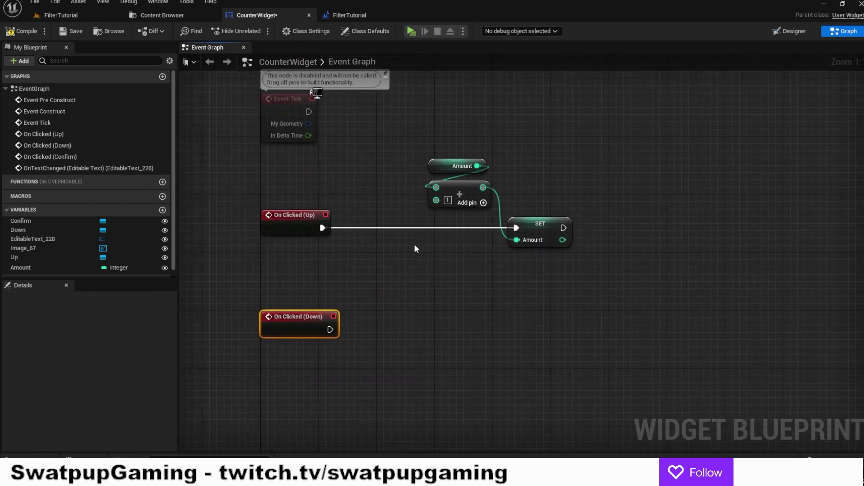
drag(413, 137, 560, 255)
key(ctrl+c)
key(ctrl+v)
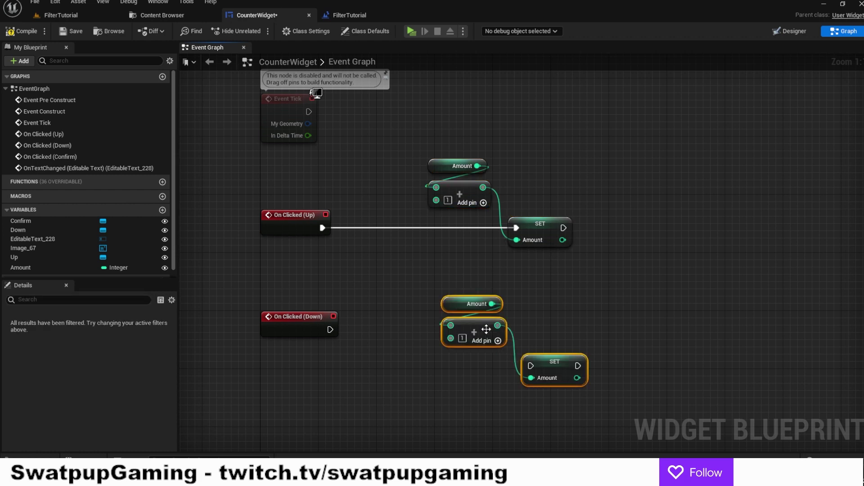
drag(470, 324, 441, 289)
Replace the copied Add node with a Subtract node that takes 1 from Amount, and wire it and On Clicked (Down) into Set Amount.
click(442, 289)
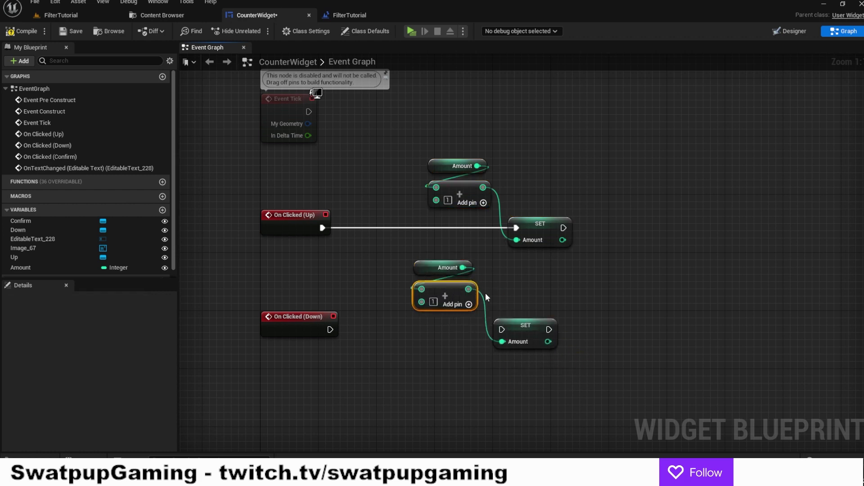
key(Delete)
drag(463, 268, 415, 308)
text(-)
click(454, 210)
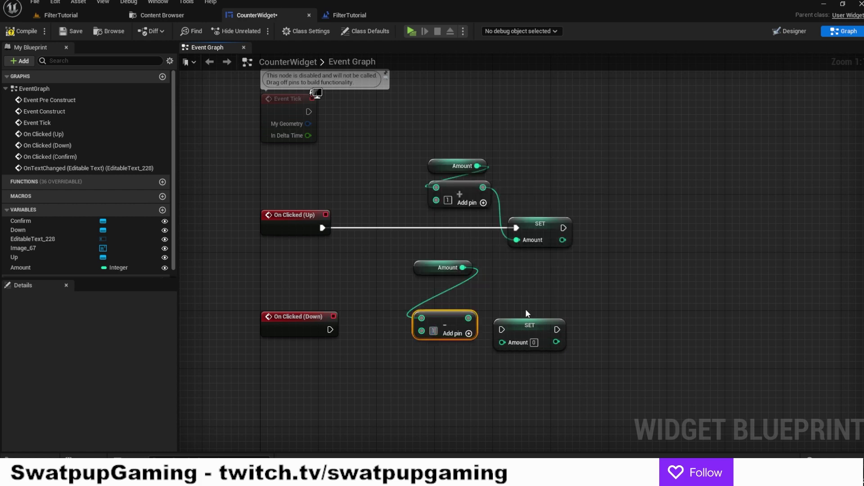
drag(464, 325, 502, 342)
drag(331, 330, 502, 330)
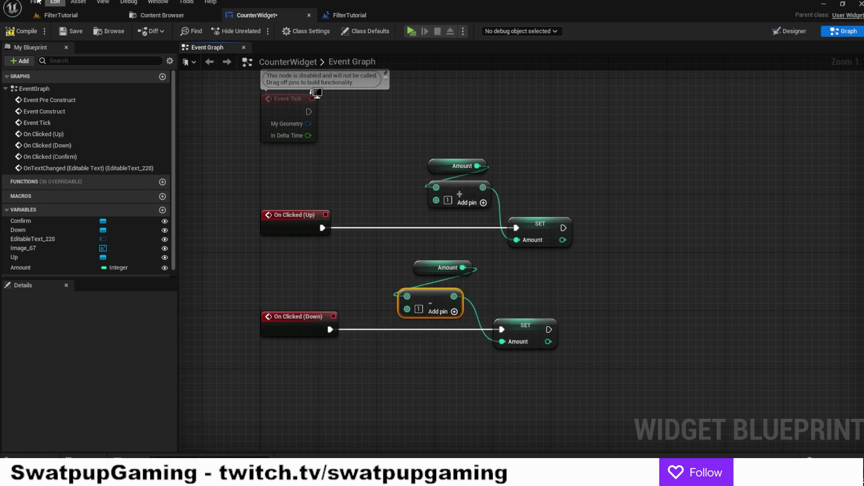
Play the FilterTutorial level, test the counter's Down button repeatedly to below zero, and close the preview.
click(74, 15)
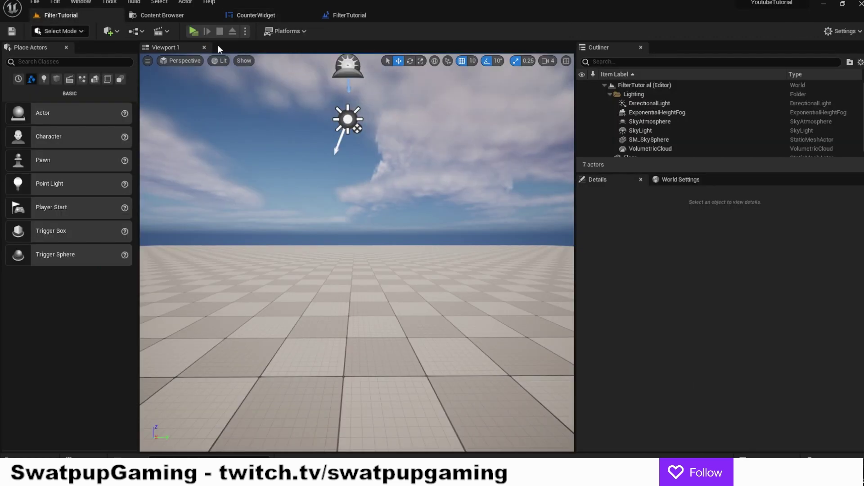
click(192, 31)
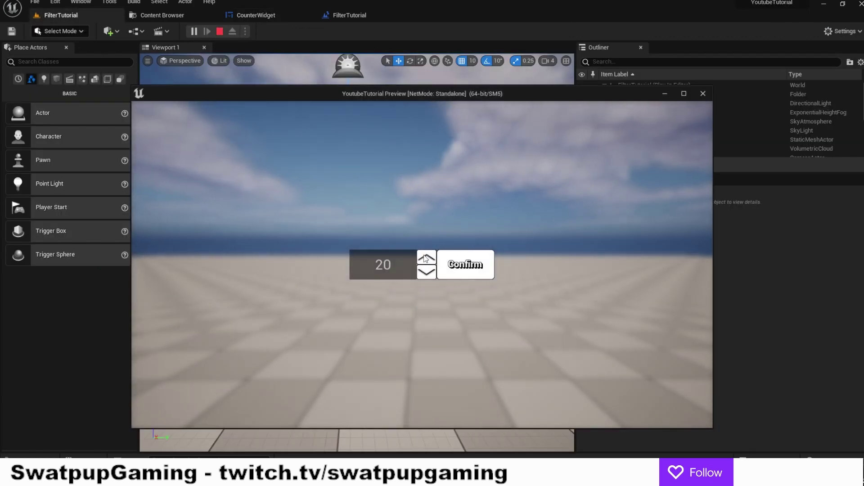
click(426, 275)
click(426, 275)
click(426, 276)
click(425, 275)
click(425, 274)
click(425, 275)
click(424, 275)
click(424, 274)
click(424, 274)
click(424, 274)
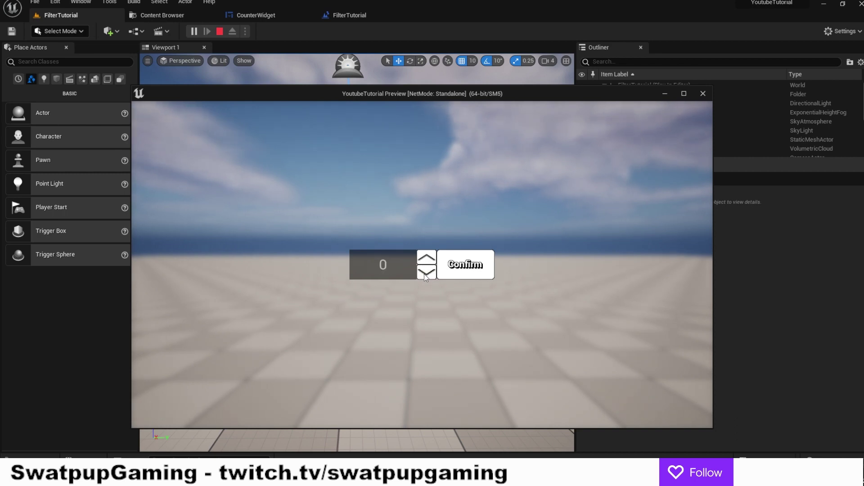
click(425, 274)
click(424, 274)
click(424, 273)
click(424, 274)
click(423, 274)
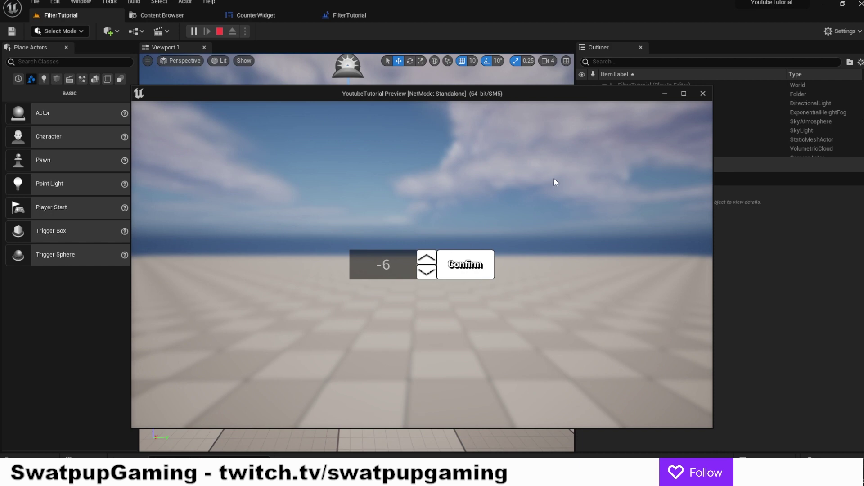
click(702, 94)
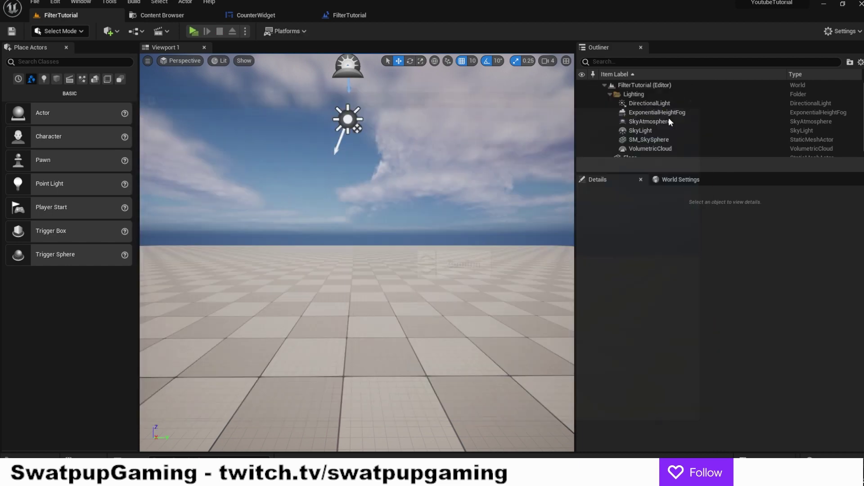
Close the FilterTutorial level blueprint and return to the CounterWidget event graph.
click(359, 15)
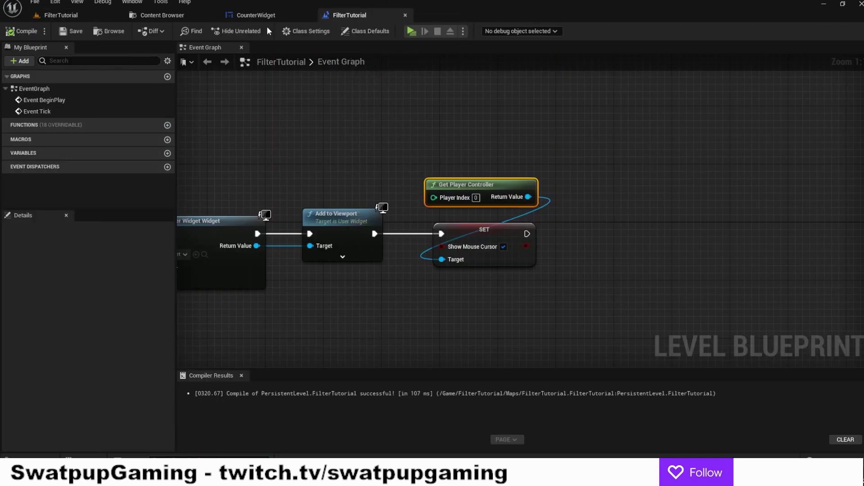
click(255, 14)
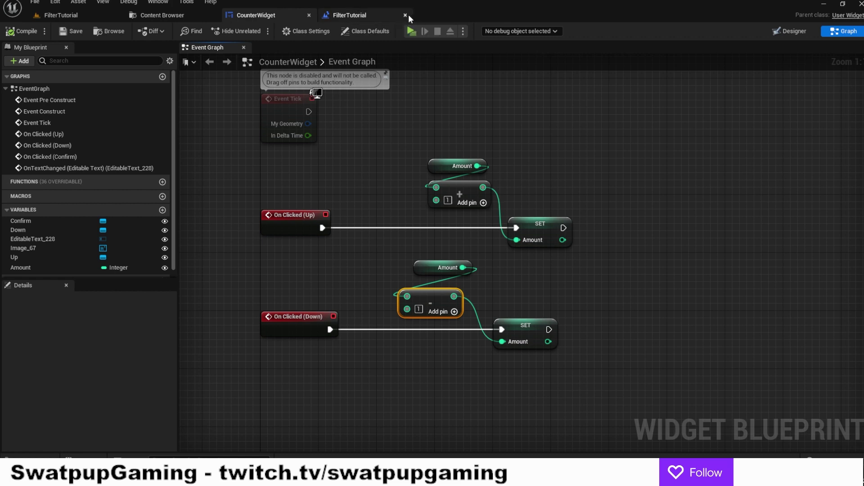
click(405, 15)
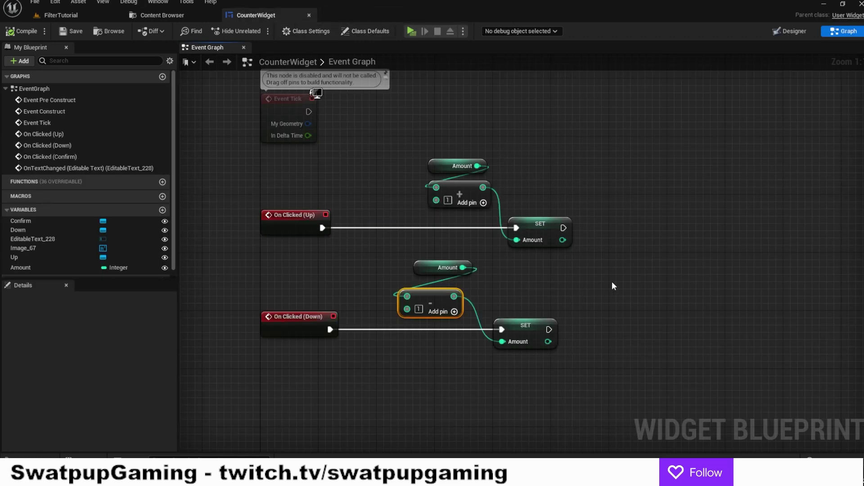
Move the Down logic's Set Amount node aside and add a Less Equal node comparing the subtraction result with 0.
right_drag(609, 274, 605, 210)
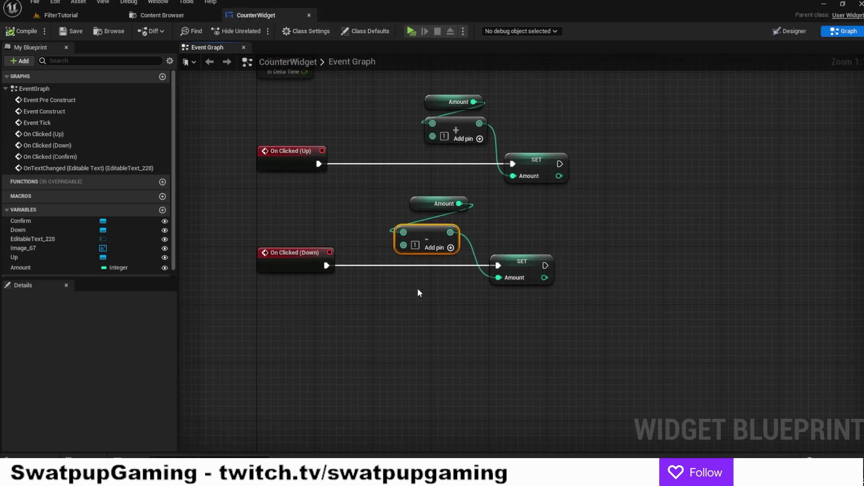
drag(522, 265, 668, 294)
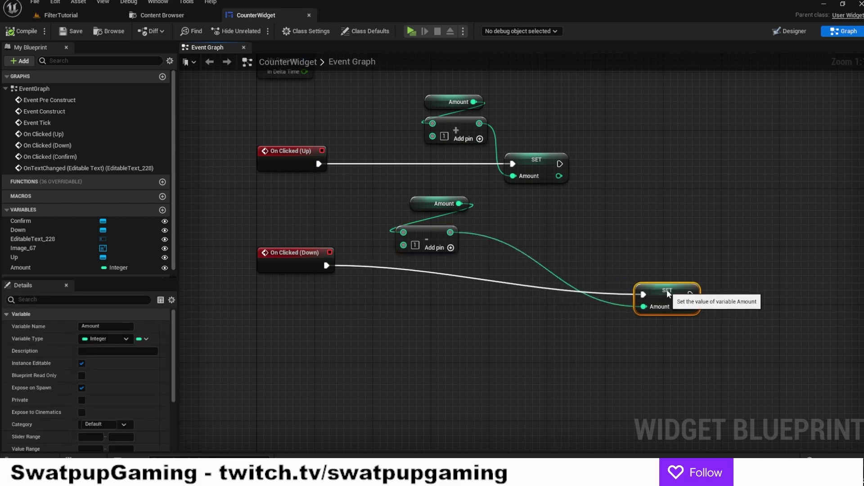
drag(456, 235, 499, 275)
text(<>)
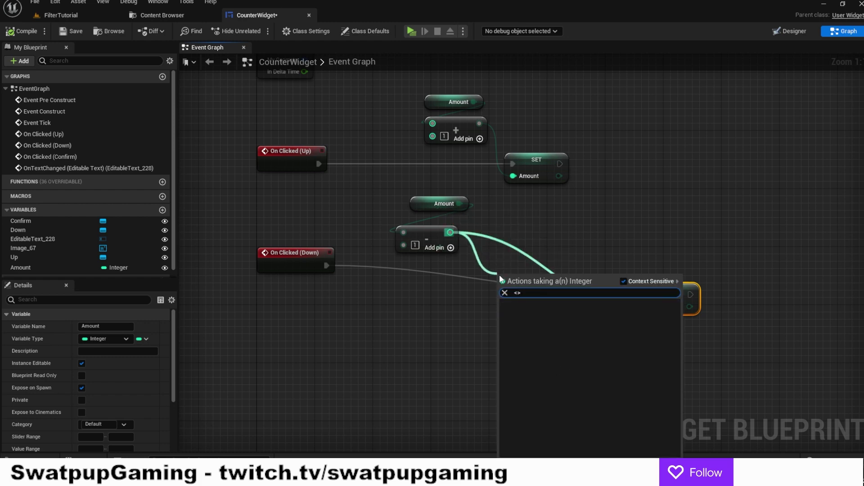
key(BackSpace)
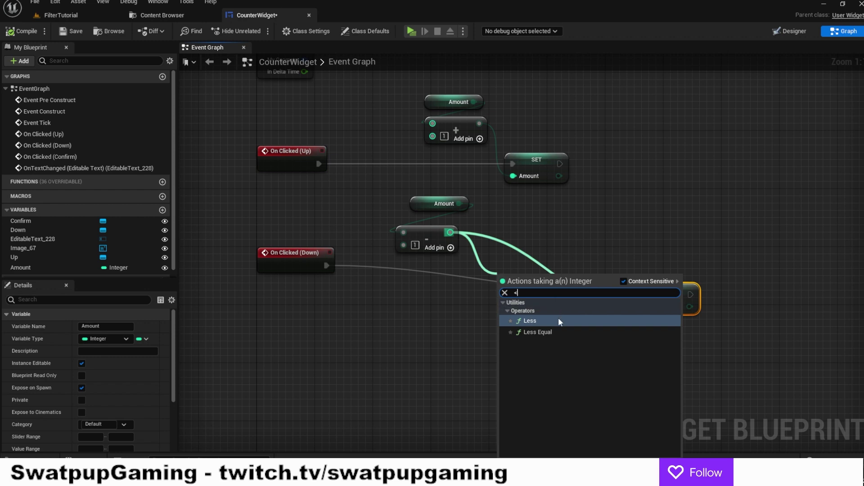
click(527, 332)
drag(524, 283, 452, 319)
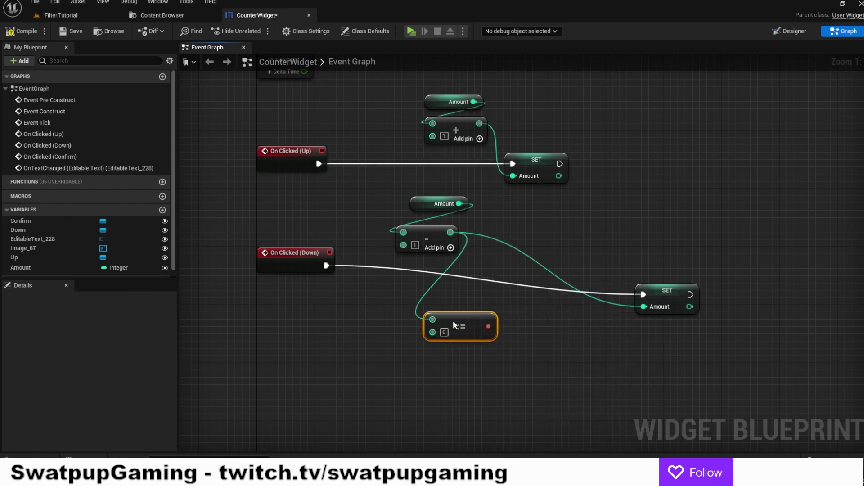
Add a Branch node run from On Clicked (Down), with the Less Equal result as its Condition.
click(558, 342)
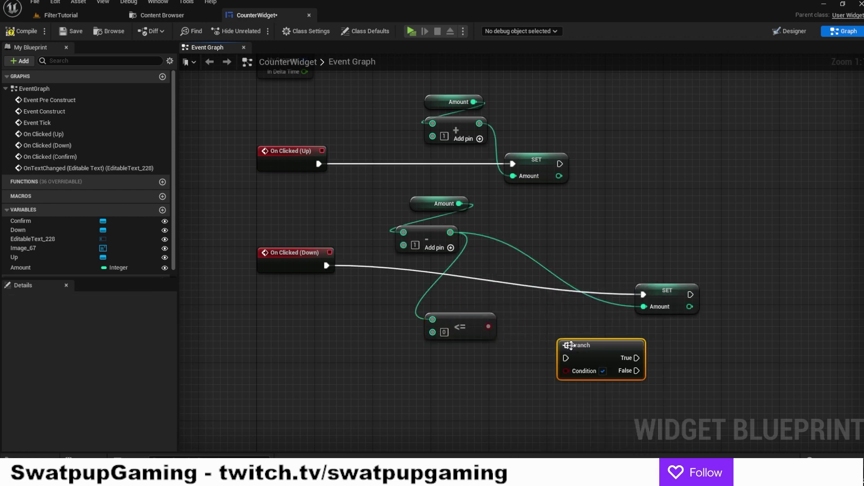
drag(585, 345, 495, 276)
drag(327, 265, 476, 289)
drag(489, 327, 469, 324)
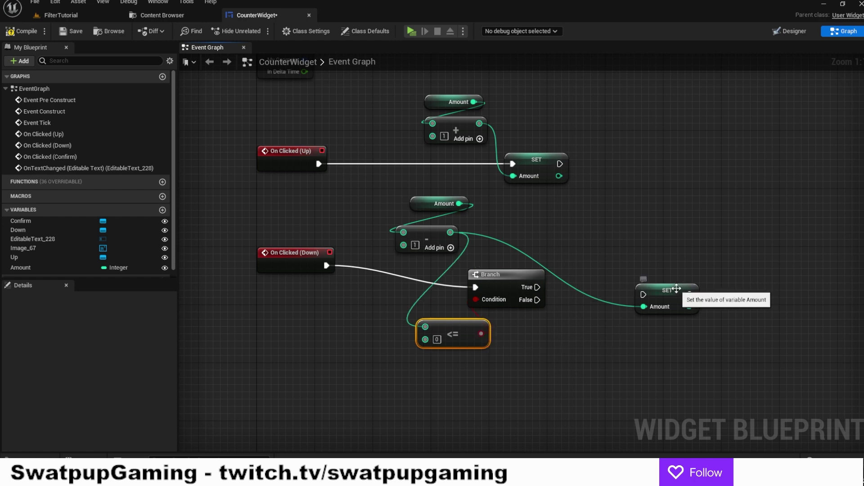
Connect the Branch's True output to a new Set Amount node of 0 and its False output to the Set Amount fed by the subtraction.
drag(681, 293, 651, 212)
drag(30, 268, 623, 302)
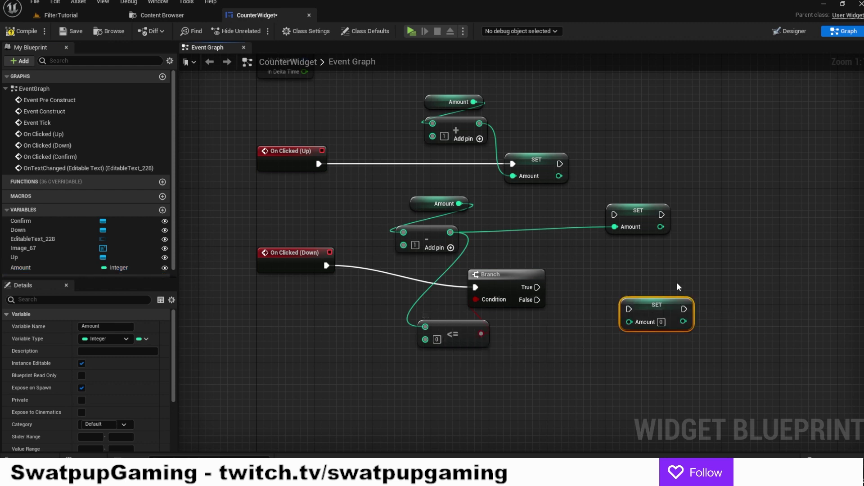
drag(538, 288, 622, 256)
drag(631, 211, 633, 315)
drag(537, 300, 615, 316)
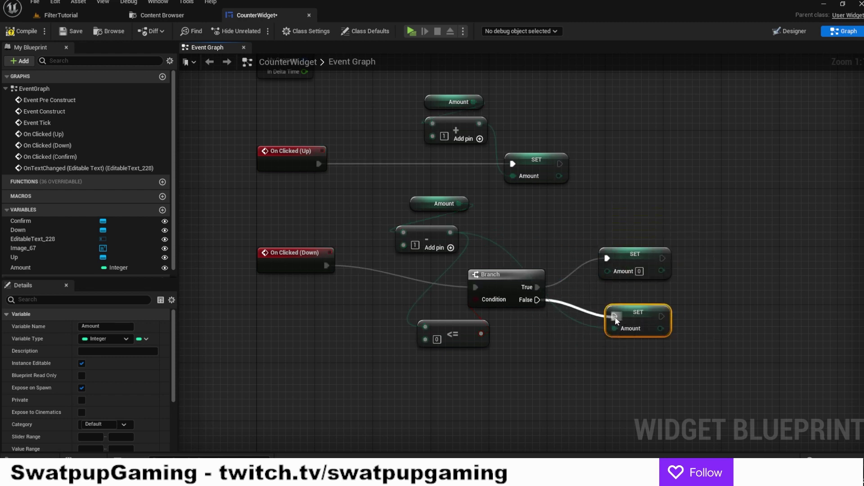
Tidy the Get Amount and On Clicked (Down) nodes, save the widget, and return to the FilterTutorial level.
drag(422, 232, 413, 210)
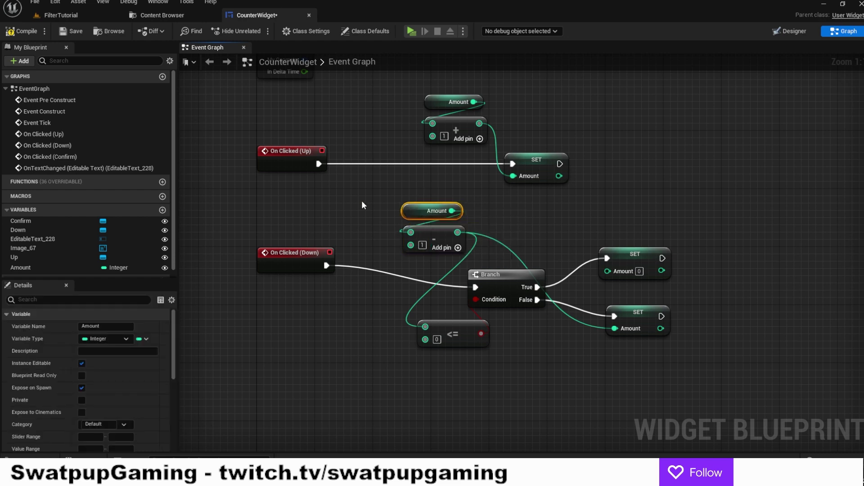
drag(274, 253, 266, 275)
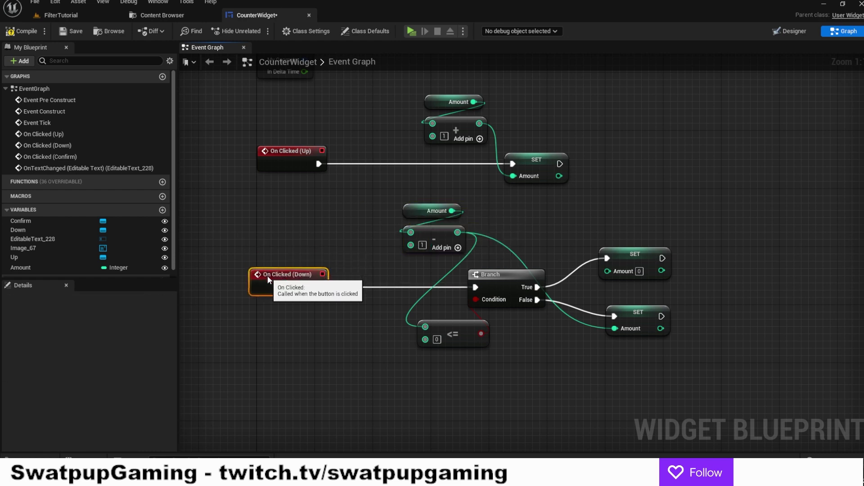
click(72, 31)
click(61, 15)
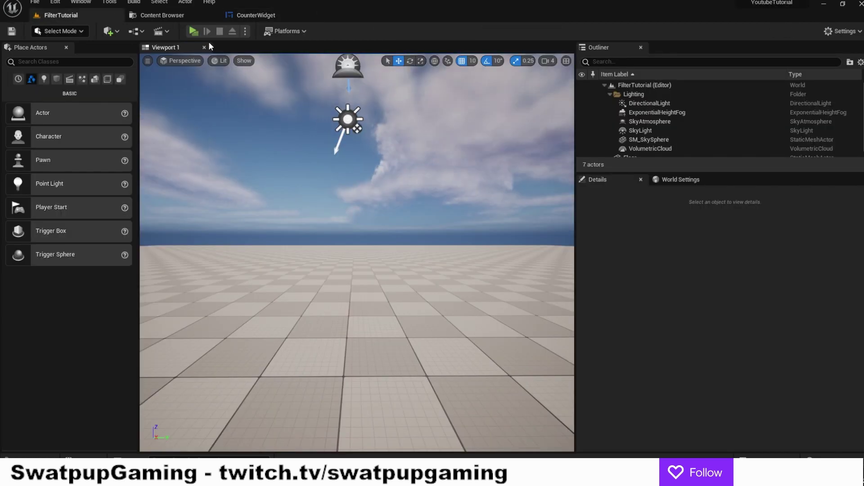